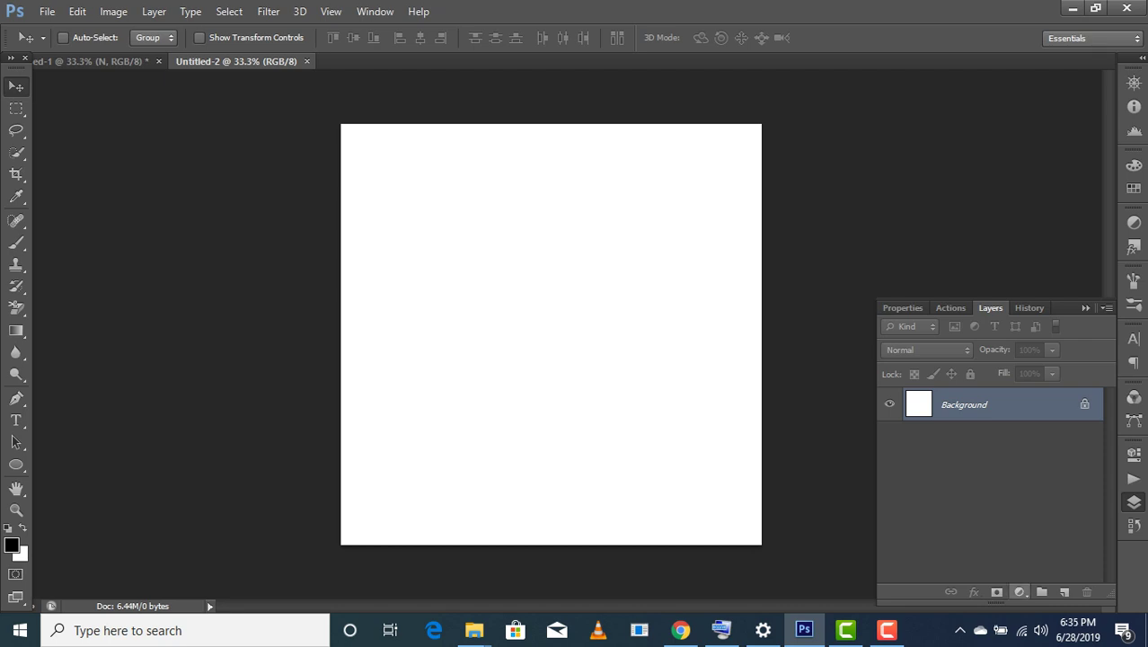
pyautogui.click(1020, 592)
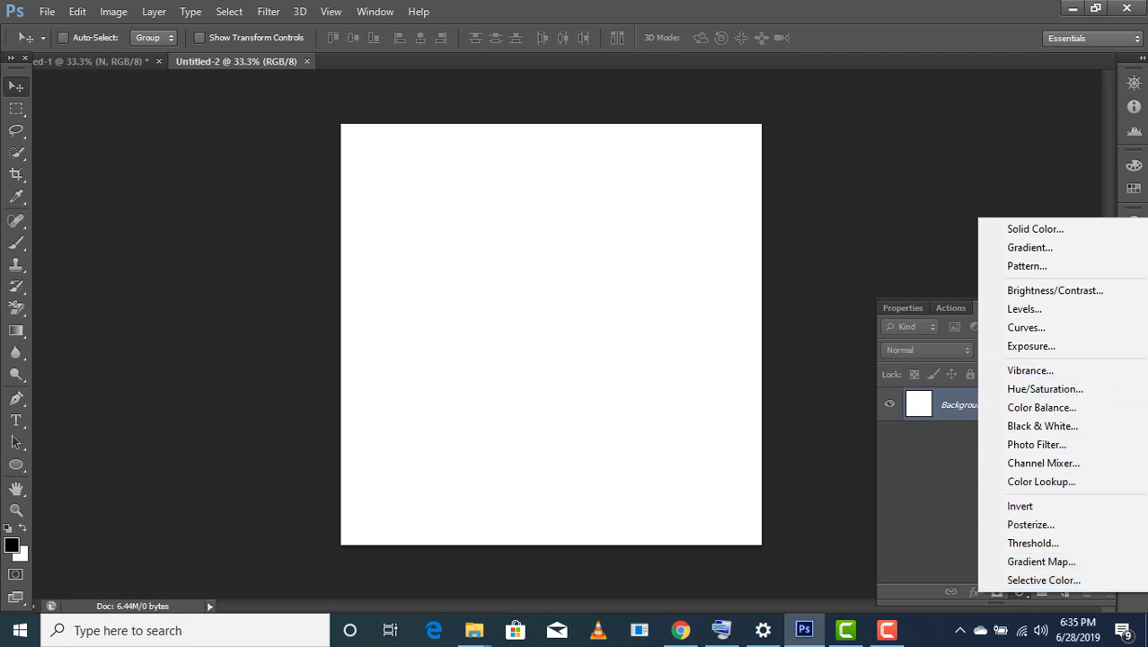
pyautogui.click(1029, 247)
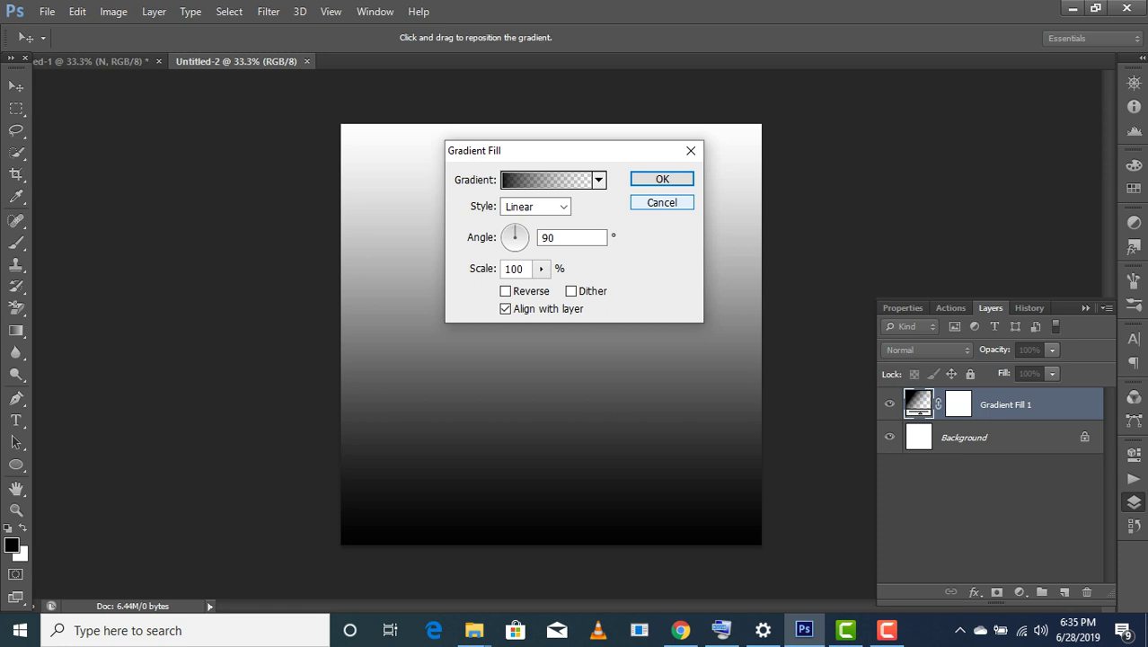
pyautogui.click(661, 203)
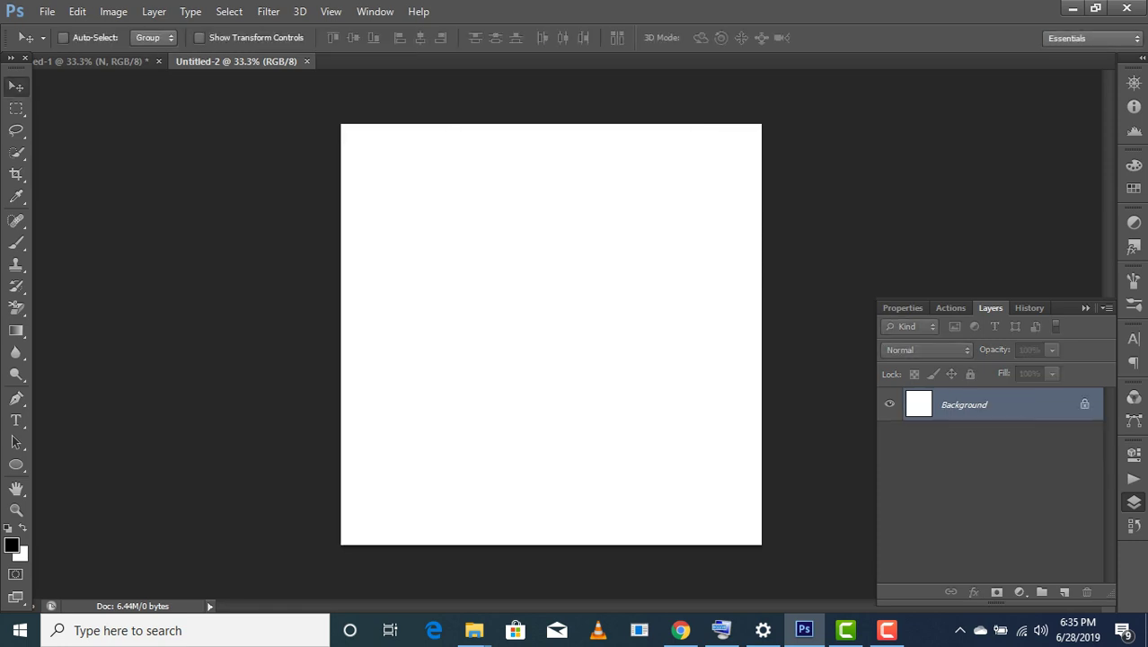
# Add a Solid Color fill layer in grey #8e9393 above the Background.
pyautogui.click(1019, 592)
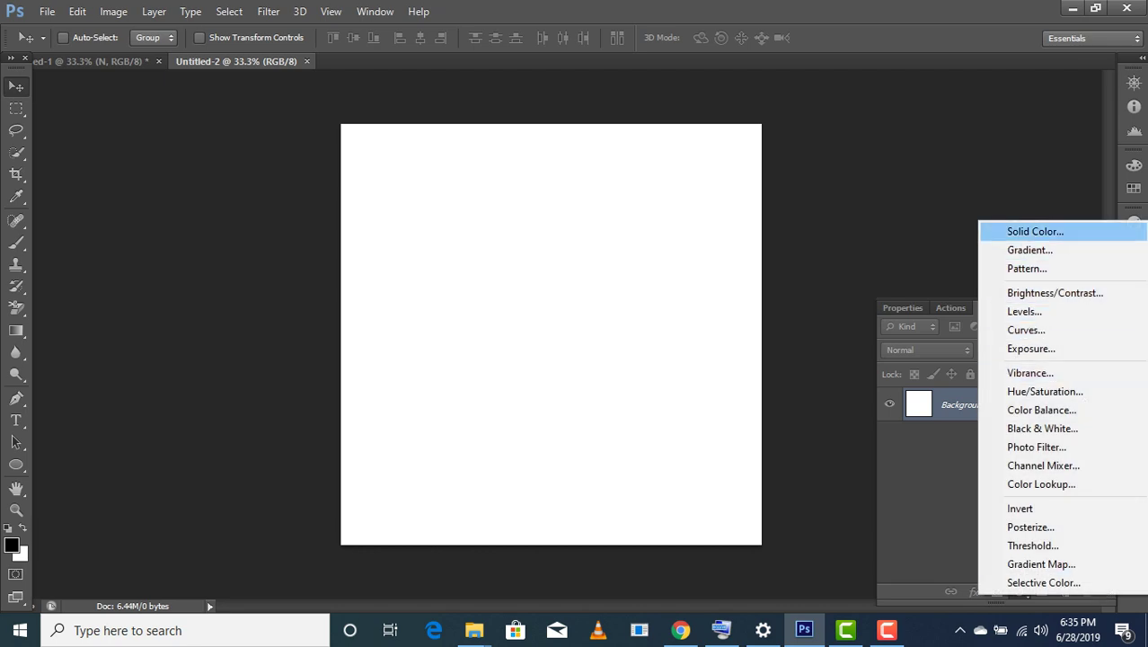
pyautogui.click(1035, 231)
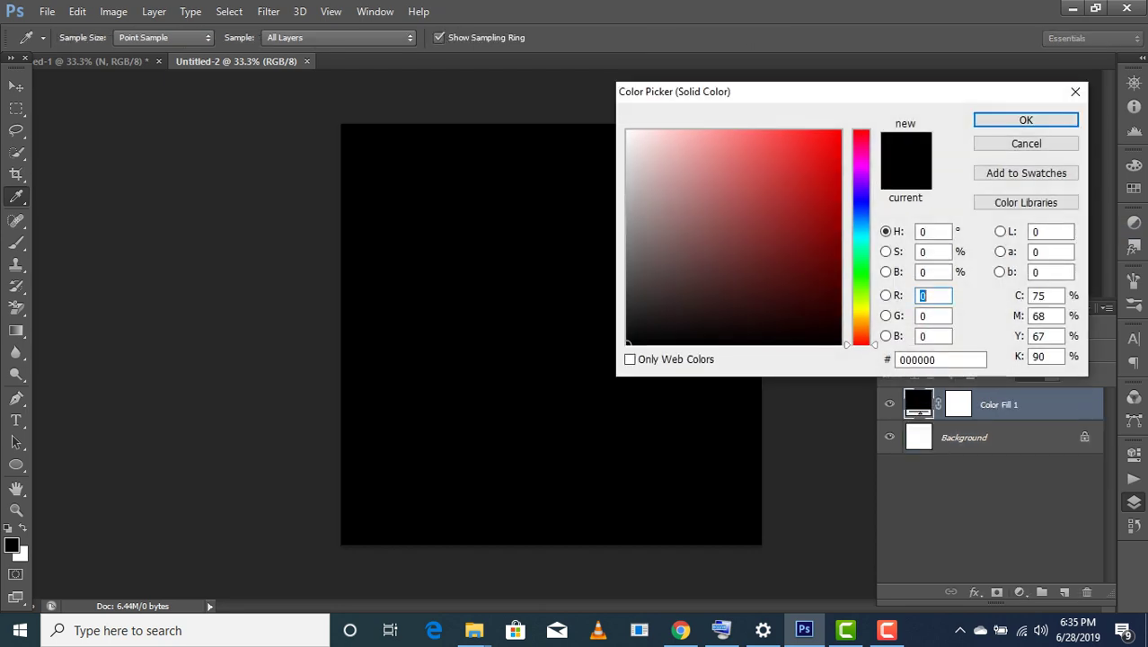
pyautogui.click(861, 237)
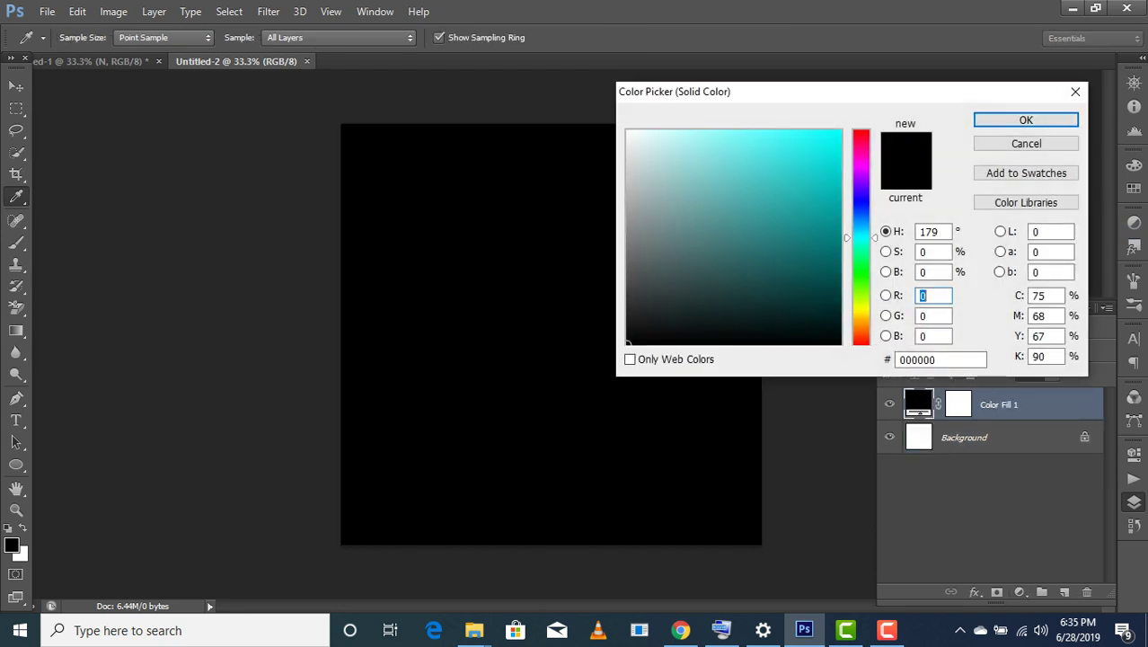
pyautogui.click(632, 171)
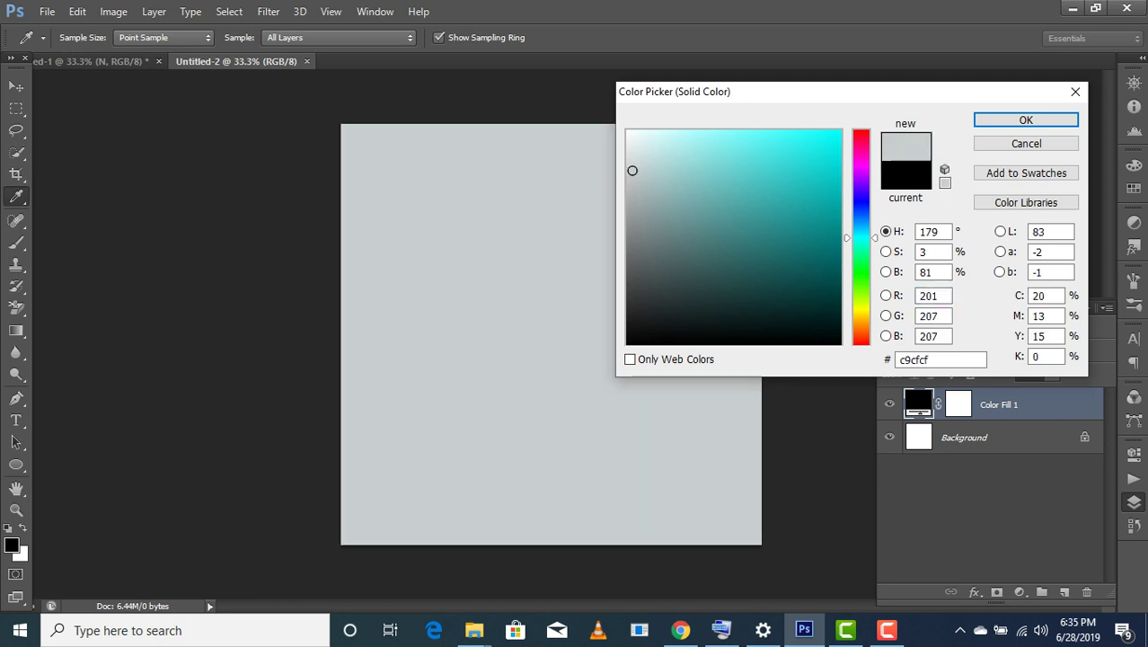
pyautogui.click(633, 221)
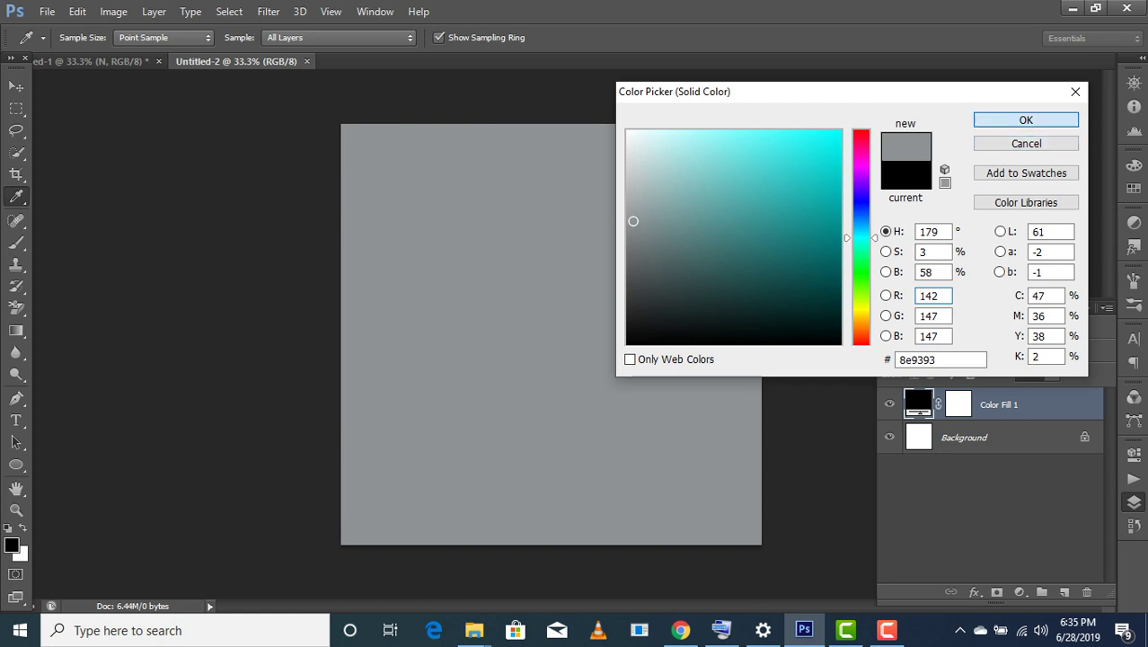
pyautogui.press('Return')
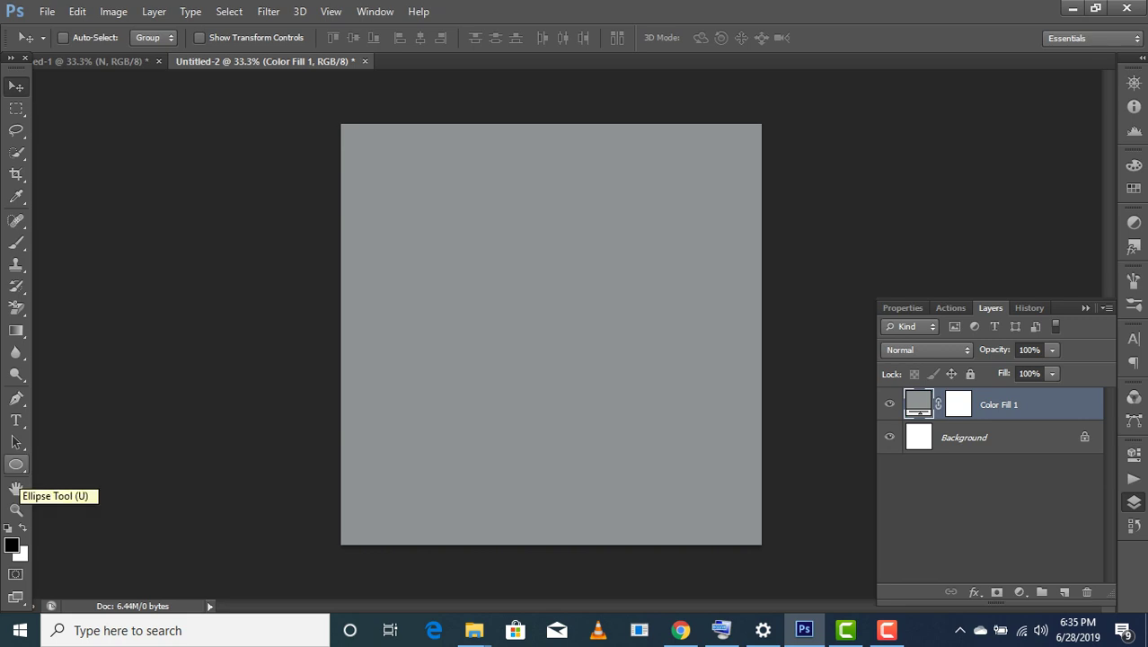
# Draw a large black ellipse, about 570 × 591 px, in the canvas's upper middle.
pyautogui.click(16, 466)
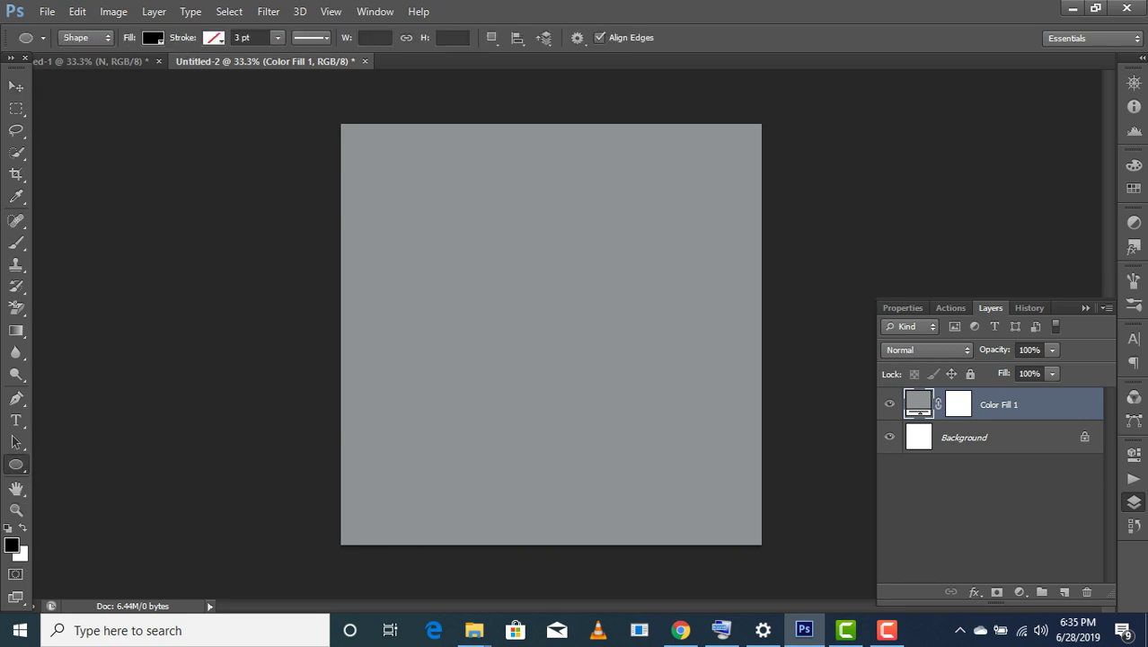
pyautogui.rightClick(16, 465)
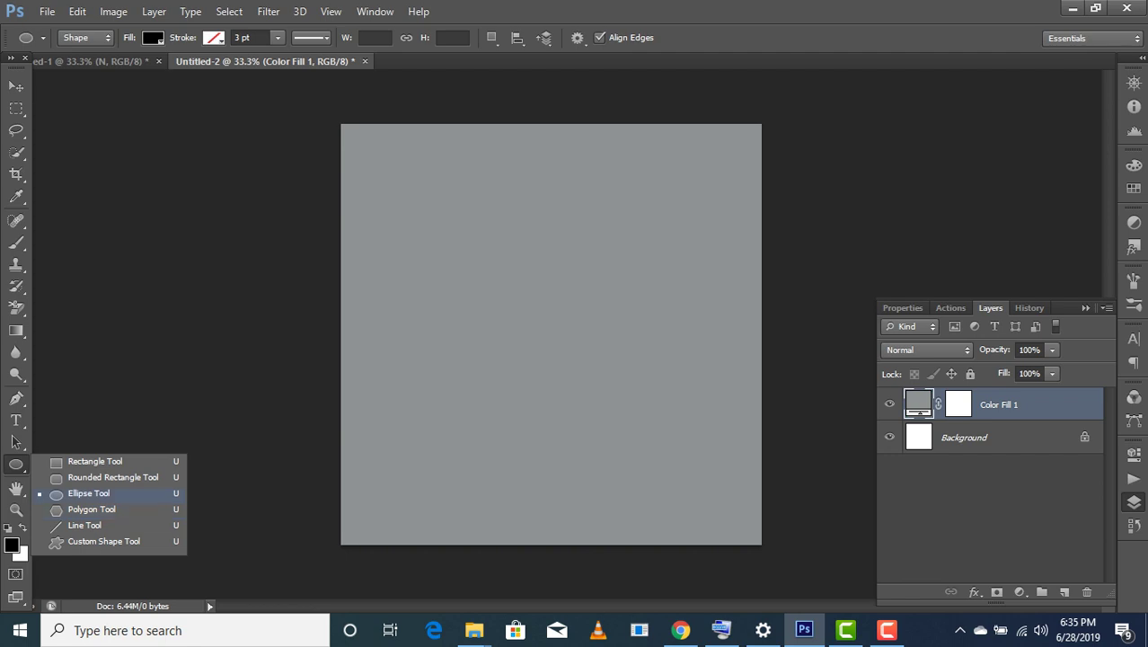
pyautogui.click(89, 494)
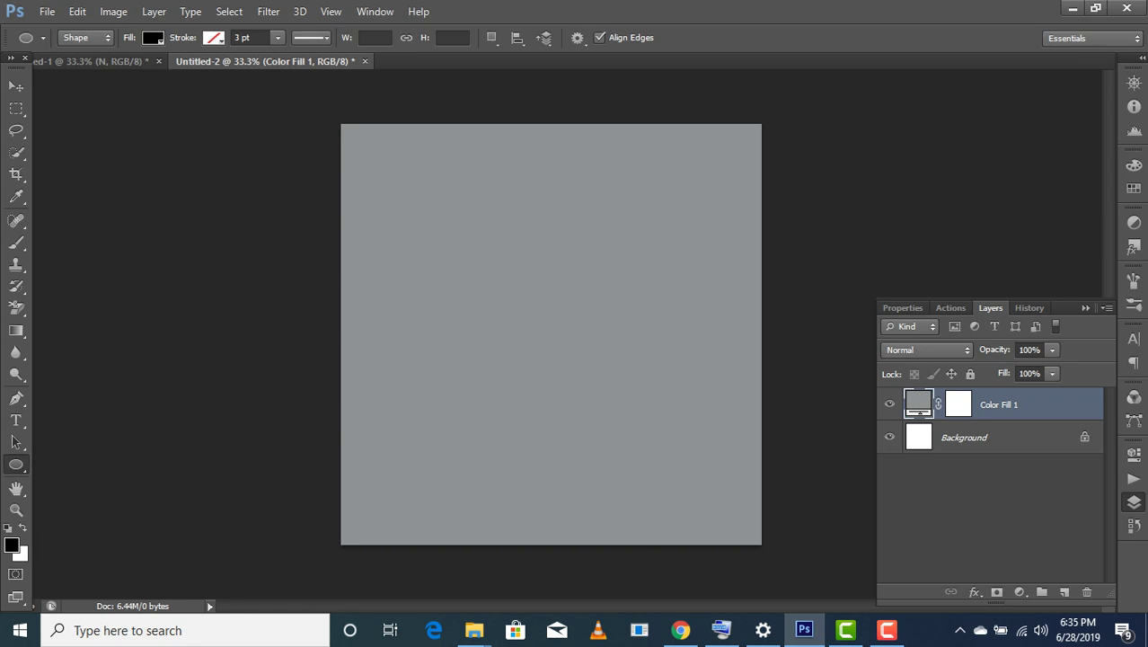
pyautogui.moveTo(478, 358); pyautogui.dragTo(611, 232)
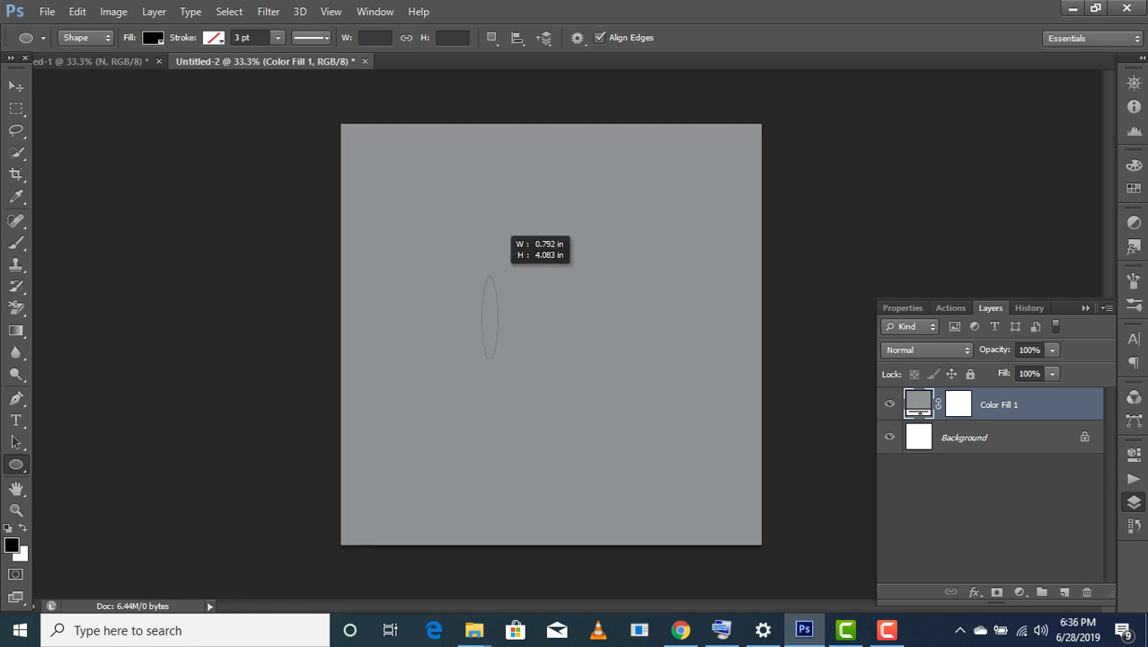
pyautogui.moveTo(611, 232)
pyautogui.mouseDown()
pyautogui.moveTo(652, 180)
pyautogui.moveTo(642, 193)
pyautogui.mouseUp()
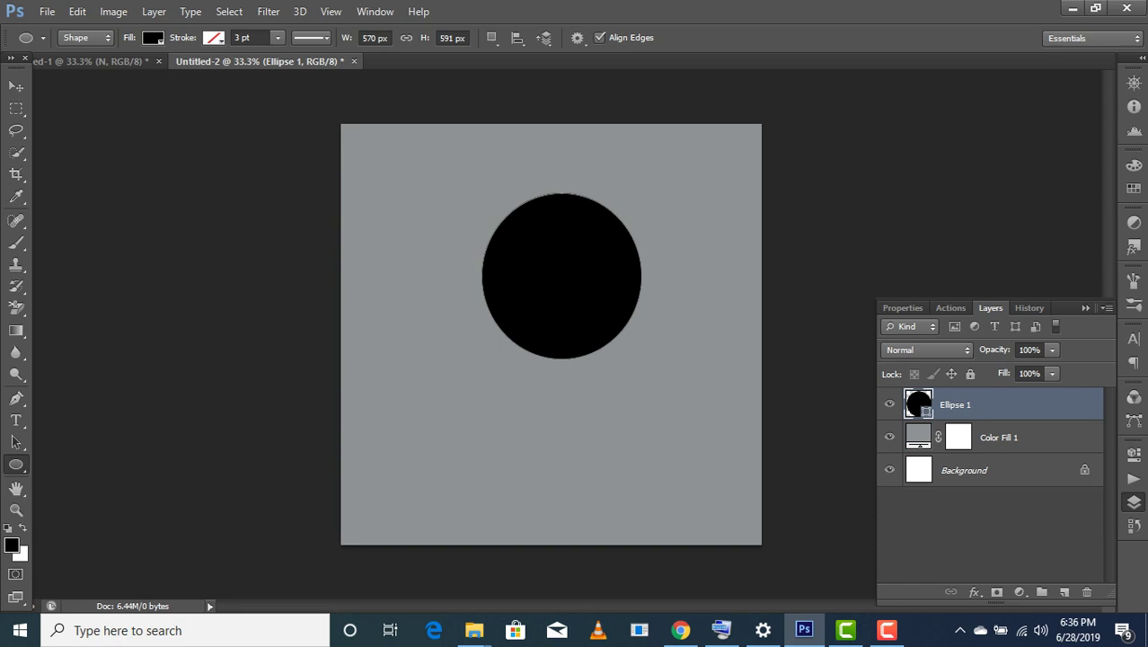
# Try centring the circle with the shape alignment options, dismissing the Create Ellipse prompt.
pyautogui.click(516, 38)
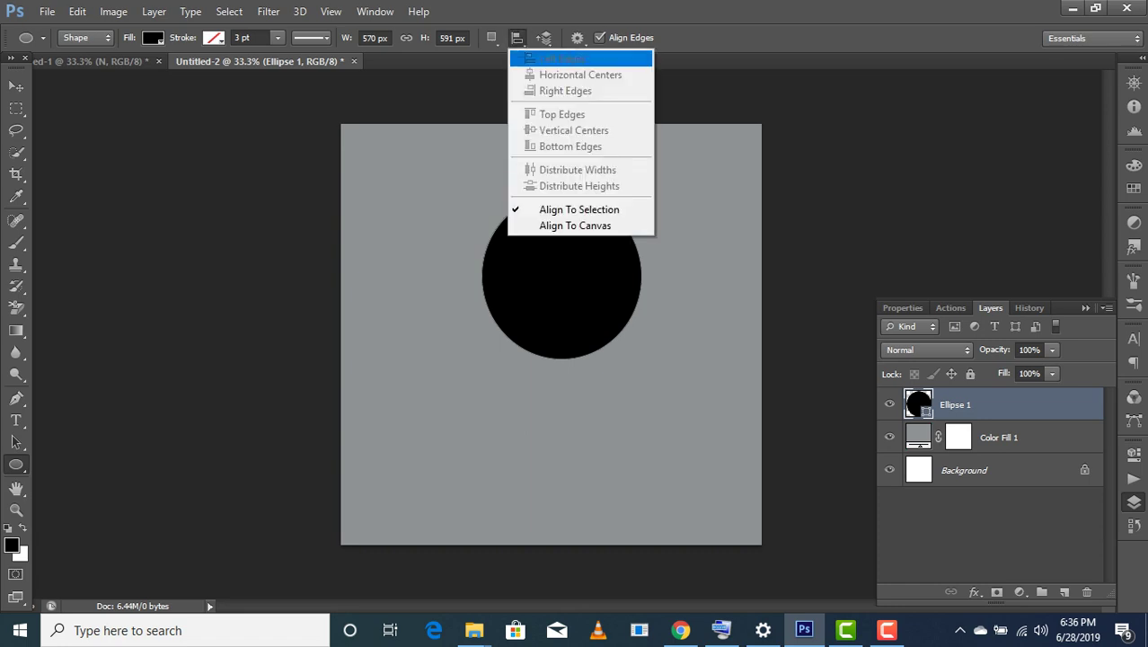
pyautogui.click(579, 74)
pyautogui.click(575, 224)
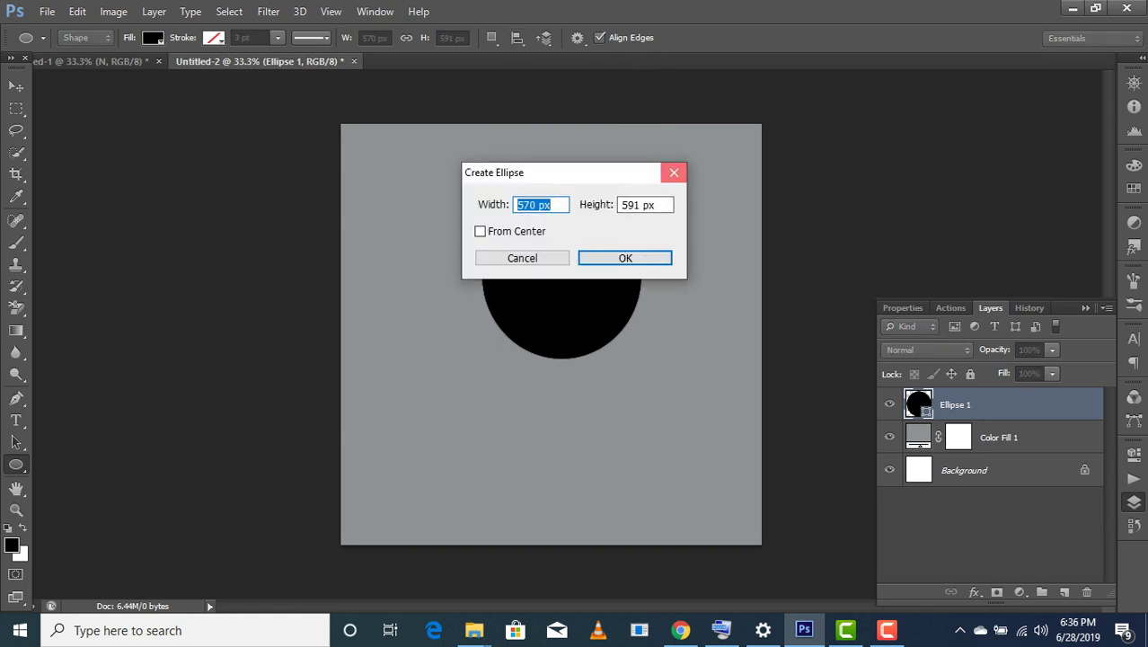
pyautogui.click(674, 172)
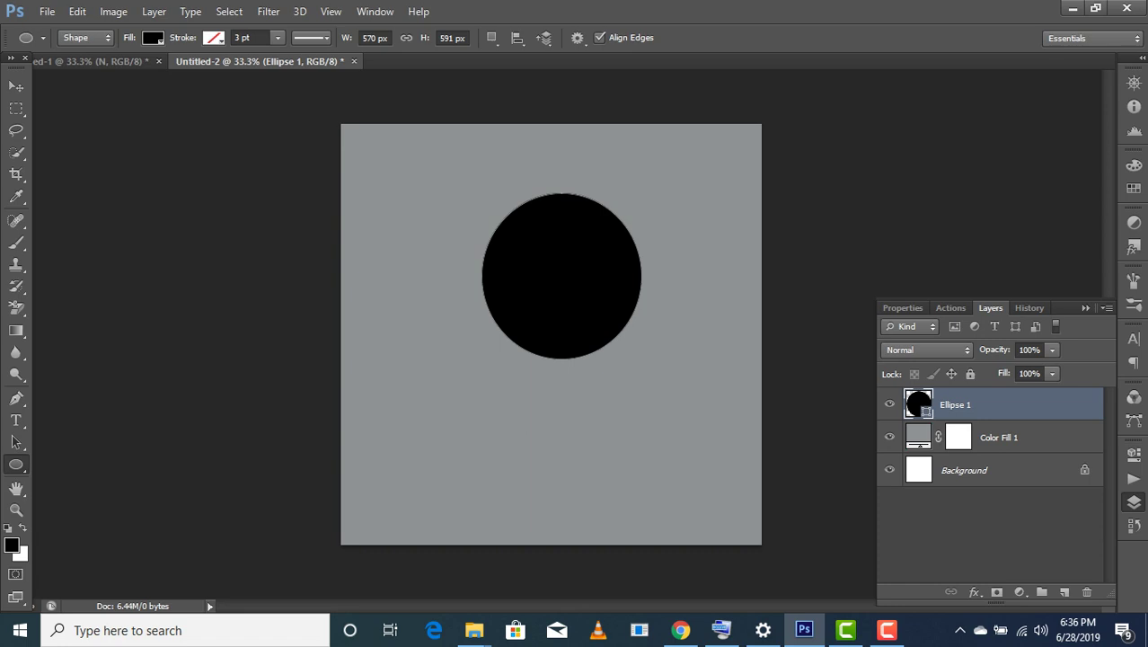
pyautogui.click(516, 37)
pyautogui.click(517, 38)
# Select the whole canvas and all layers, then align the circle to the horizontal centre.
pyautogui.hotkey('ctrl', 'a')
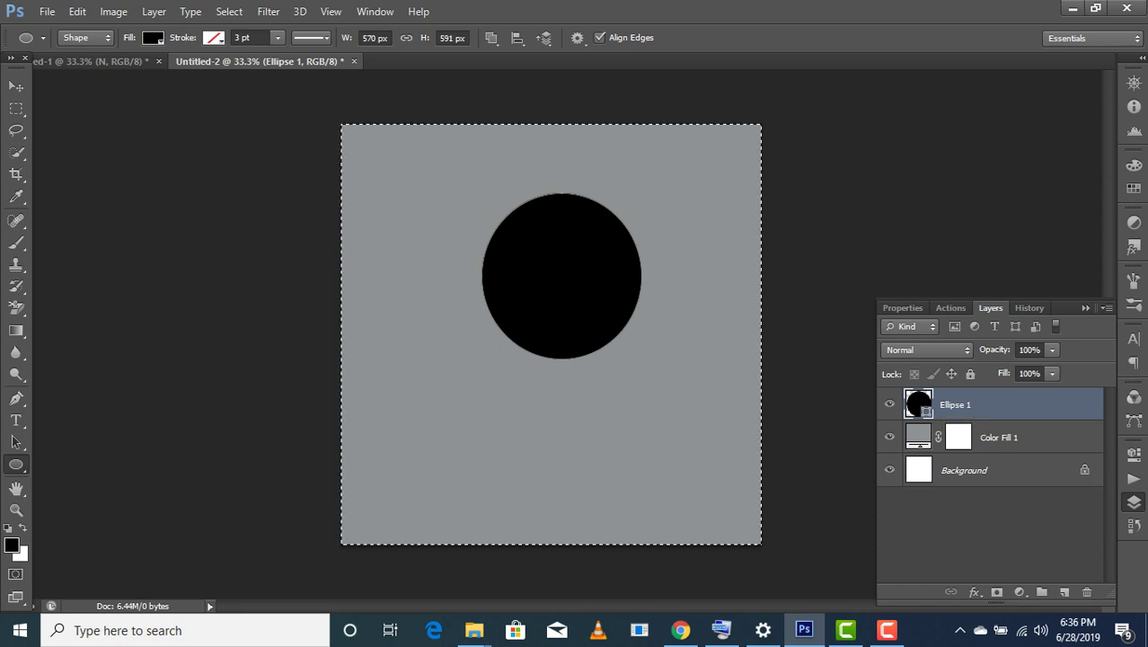
pyautogui.hotkey('ctrl', 'alt', 'a')
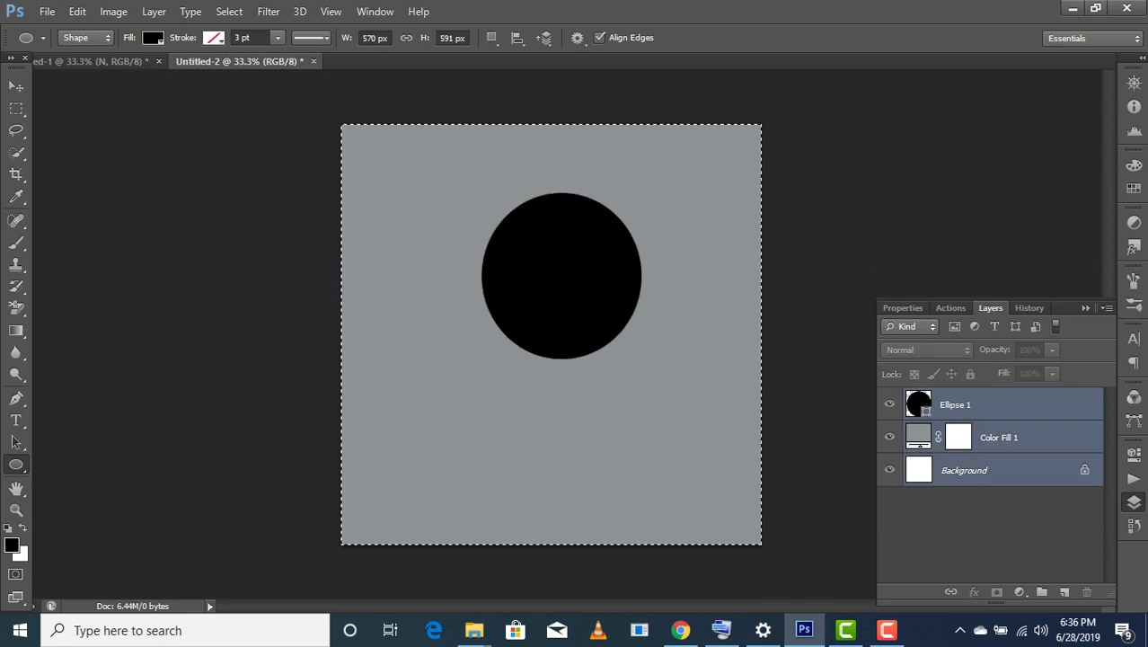
pyautogui.click(516, 38)
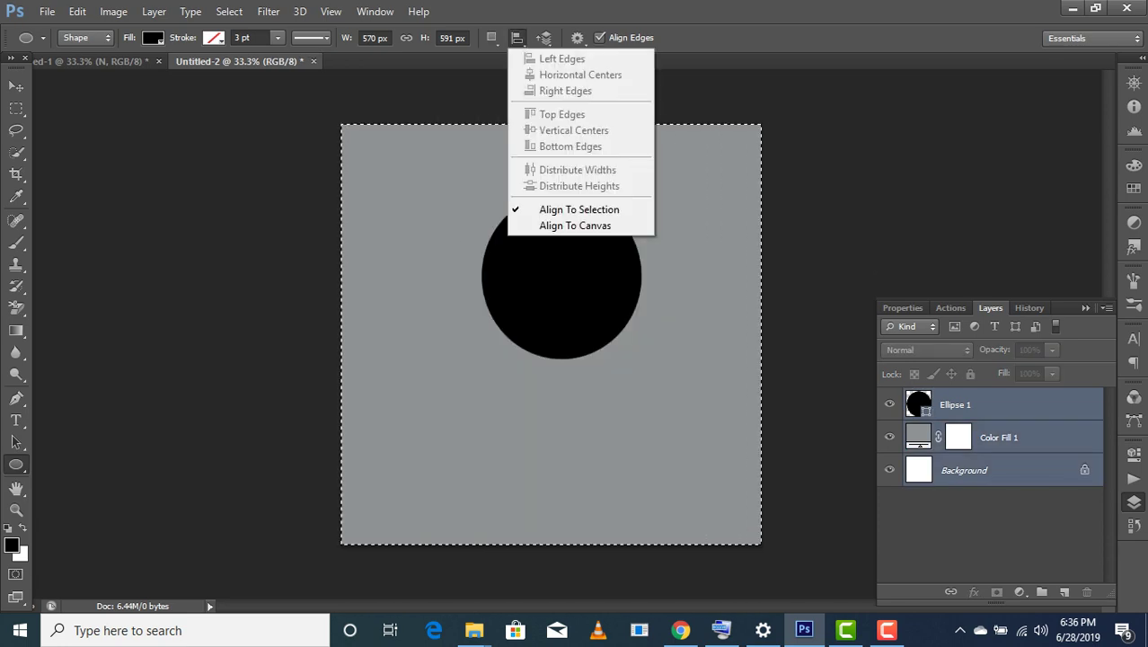
pyautogui.click(580, 74)
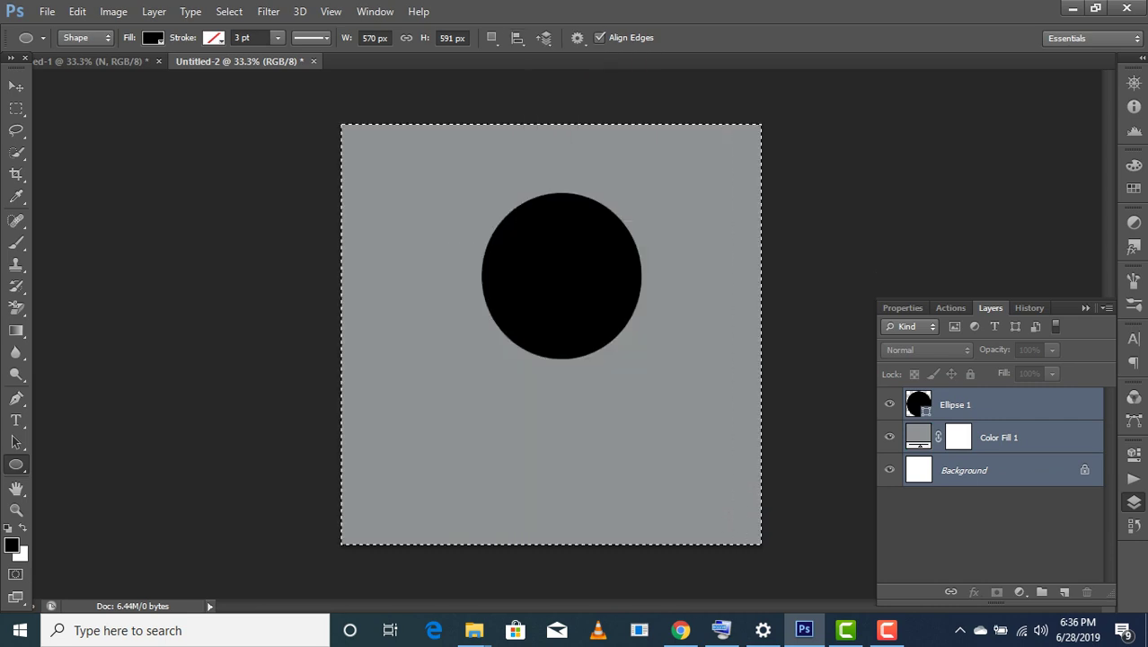
pyautogui.click(492, 38)
pyautogui.press('Escape')
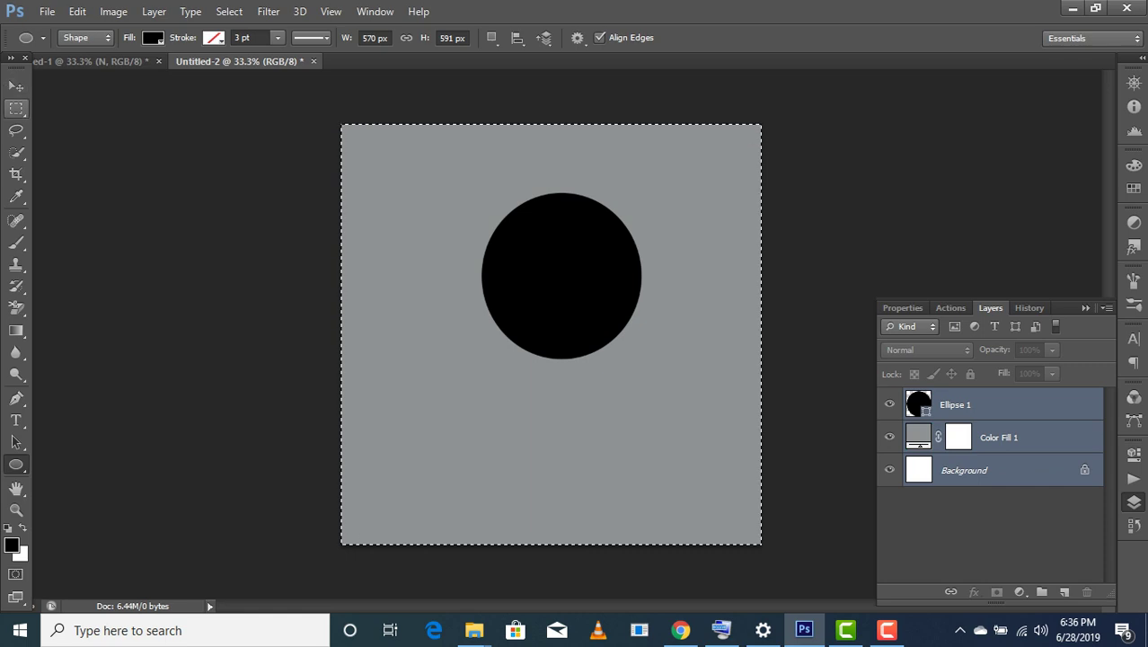
# Deselect and try dragging all layers together, dismissing the locked-layer error.
pyautogui.click(16, 86)
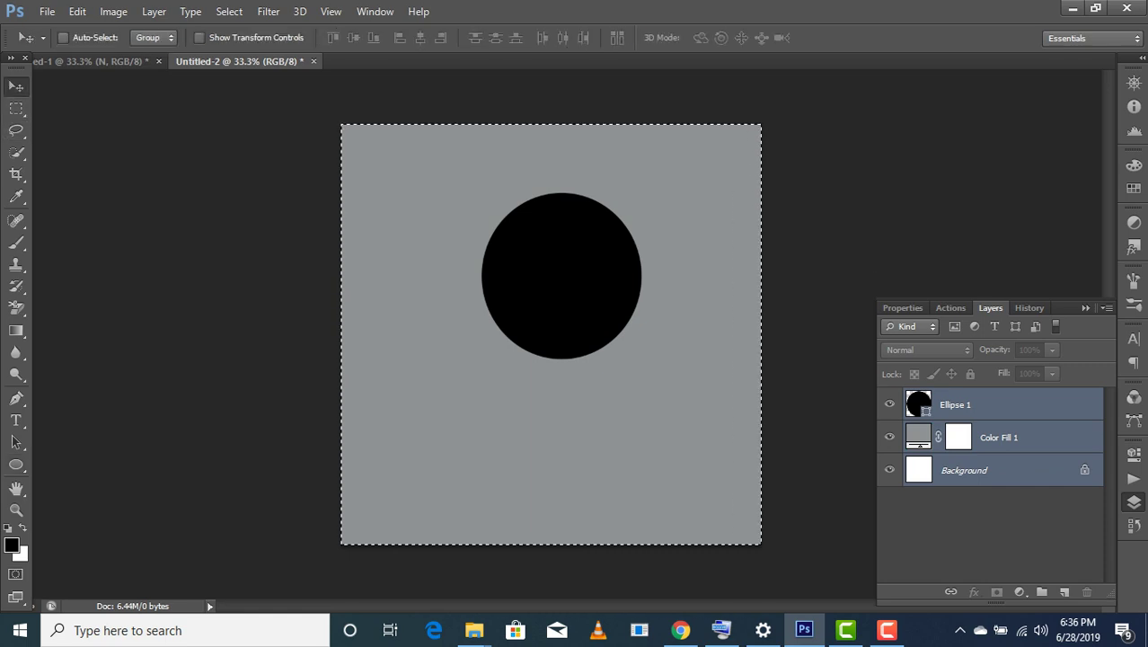
pyautogui.click(229, 10)
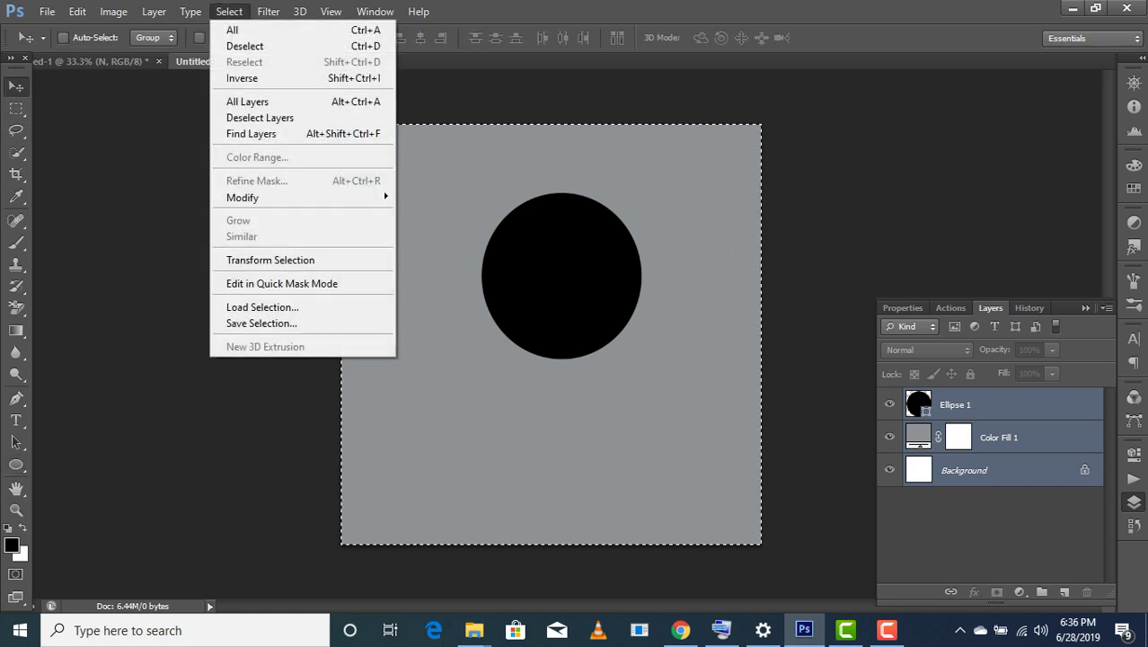
pyautogui.click(245, 46)
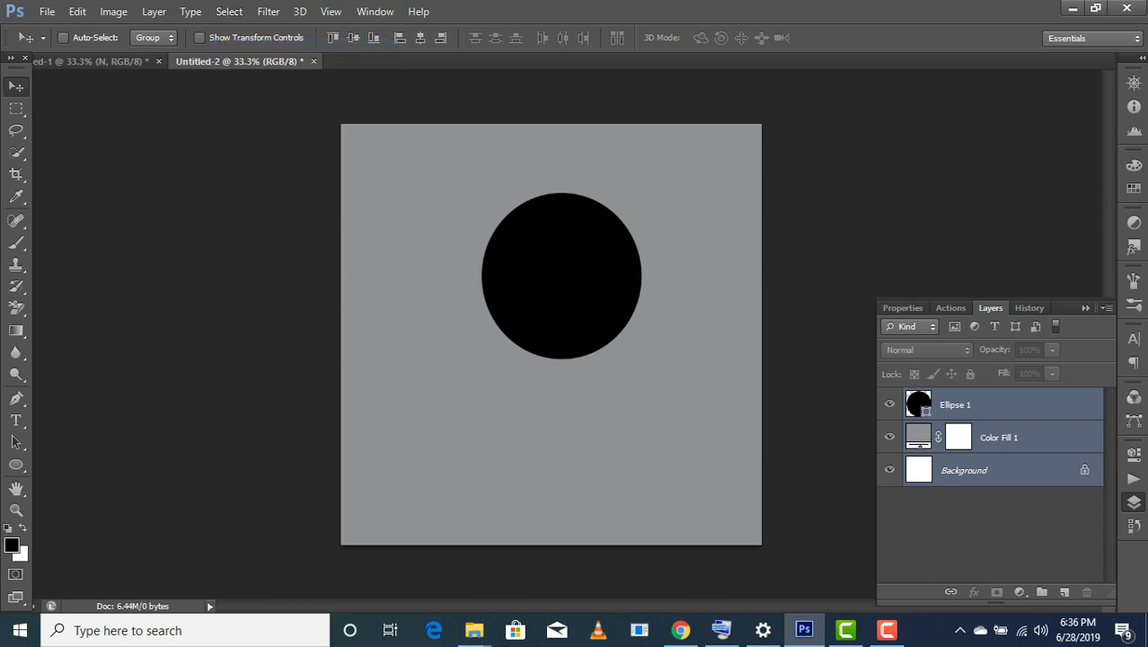
pyautogui.moveTo(593, 272); pyautogui.dragTo(592, 281)
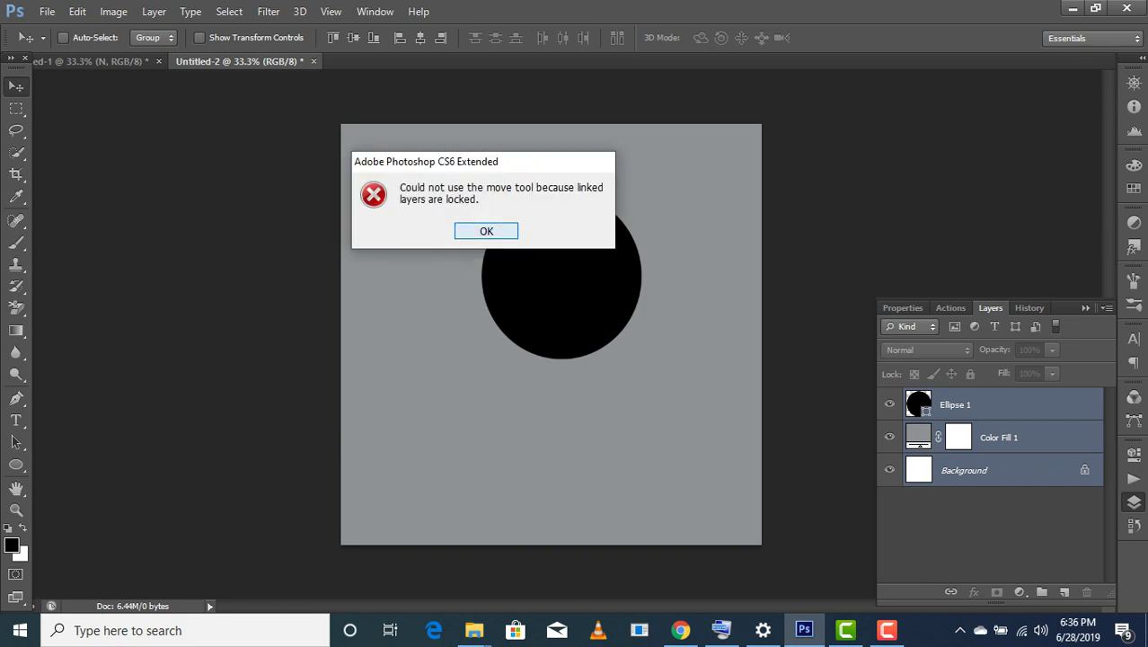
pyautogui.press('Return')
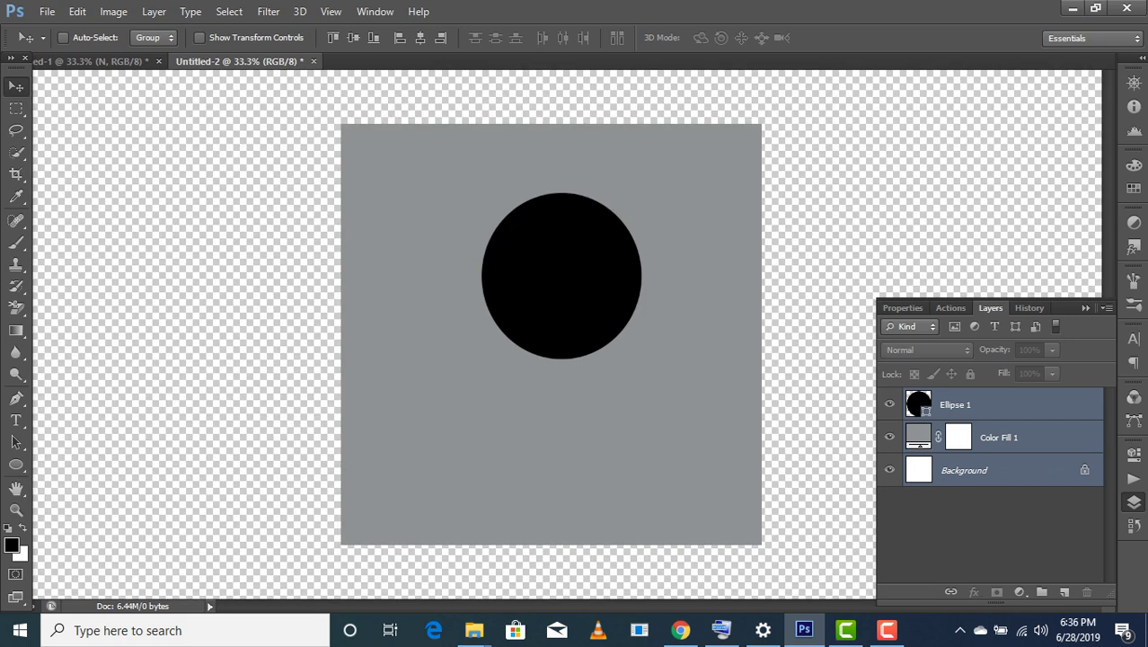
# Select only Ellipse 1 and move the black circle down to the canvas centre.
pyautogui.click(964, 470)
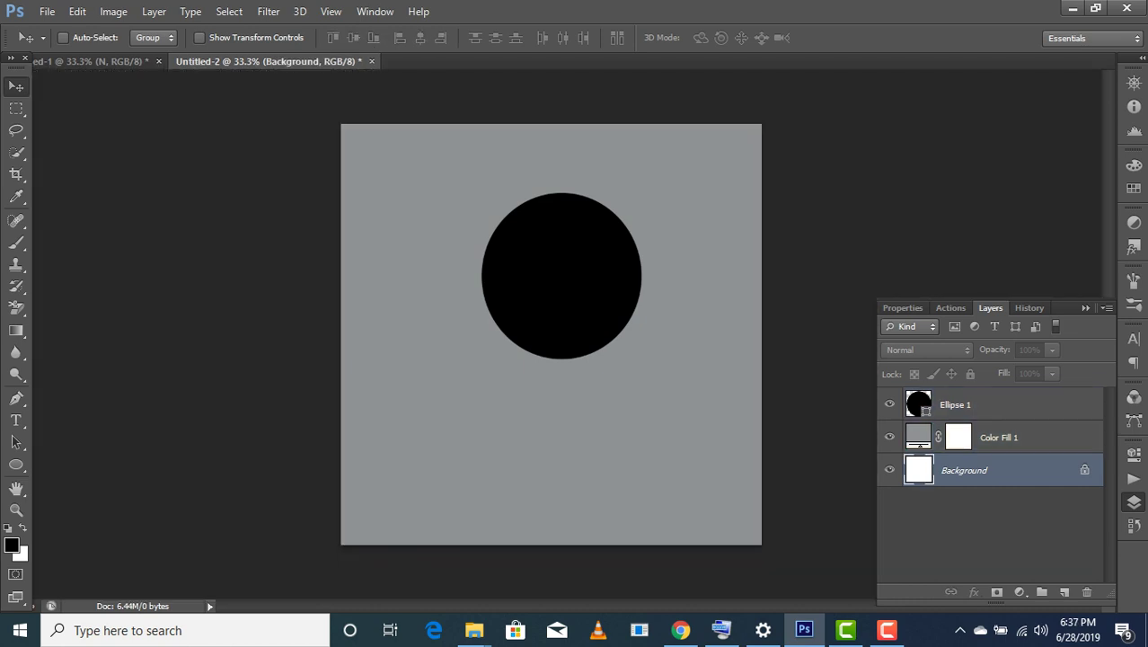
pyautogui.click(955, 404)
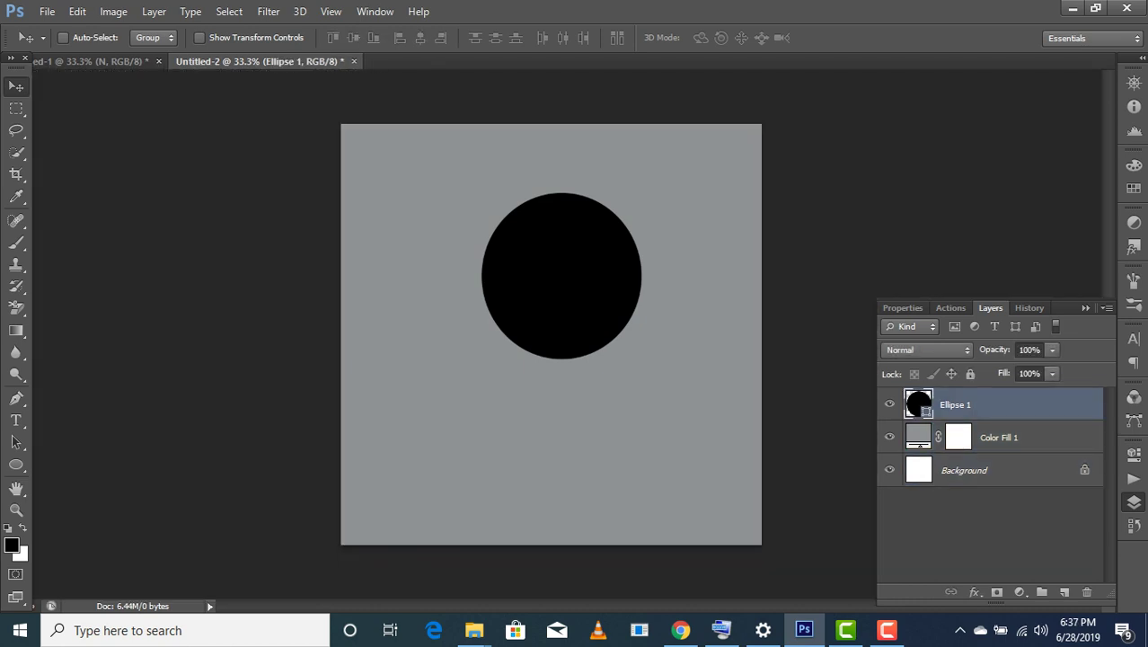
pyautogui.moveTo(575, 249); pyautogui.dragTo(558, 297)
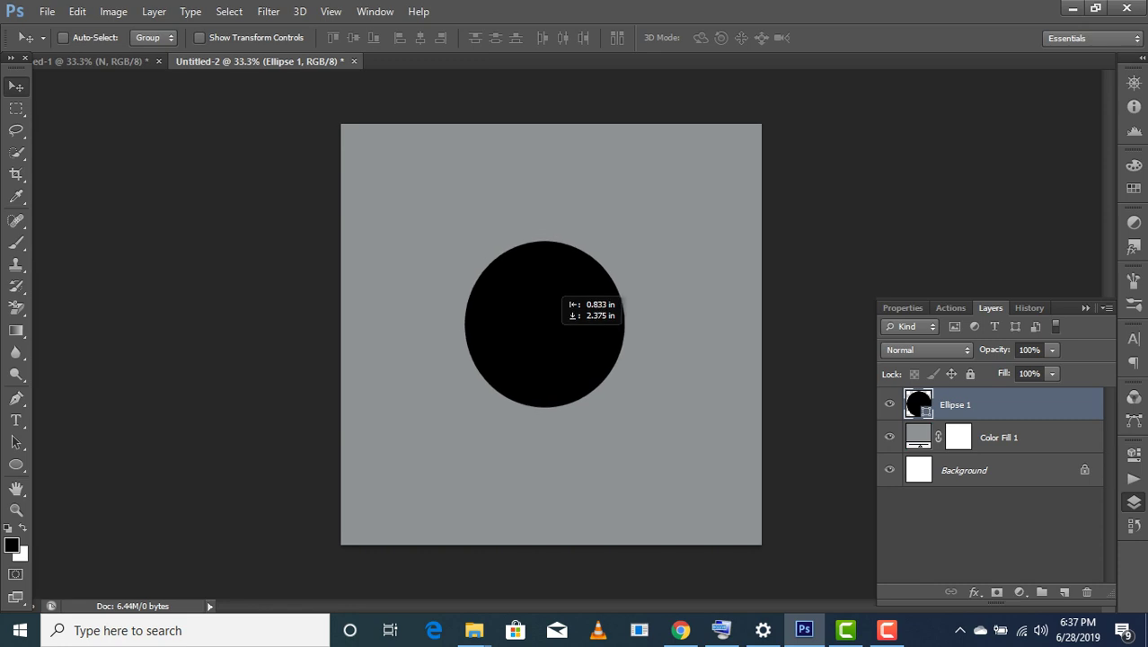
pyautogui.moveTo(558, 297); pyautogui.dragTo(559, 297)
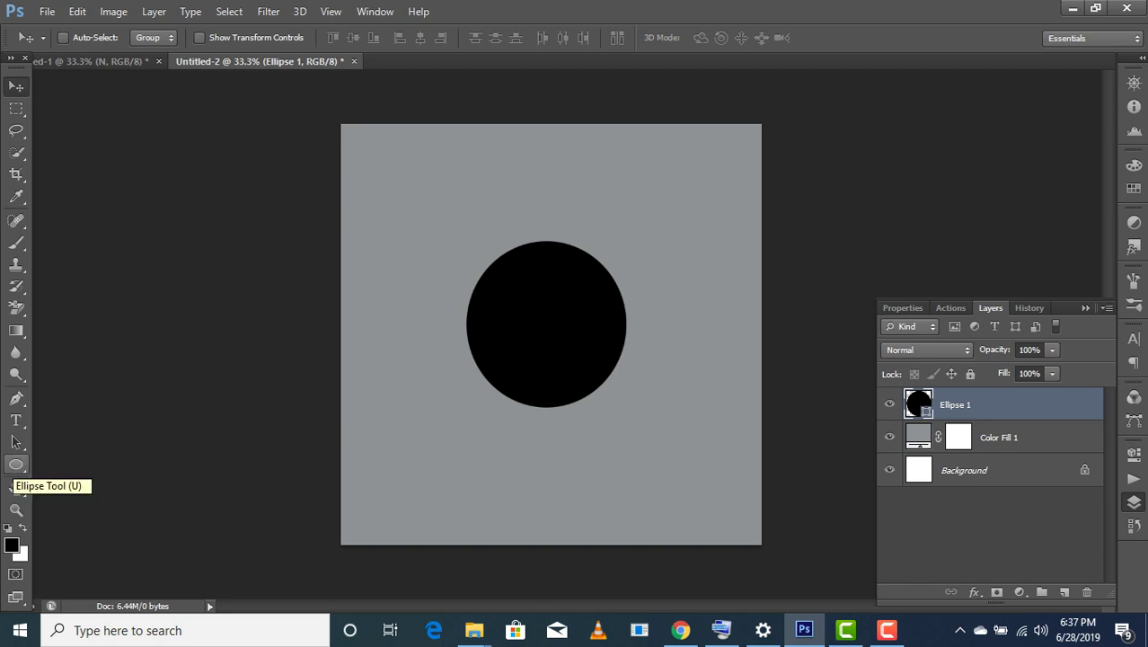
pyautogui.click(16, 465)
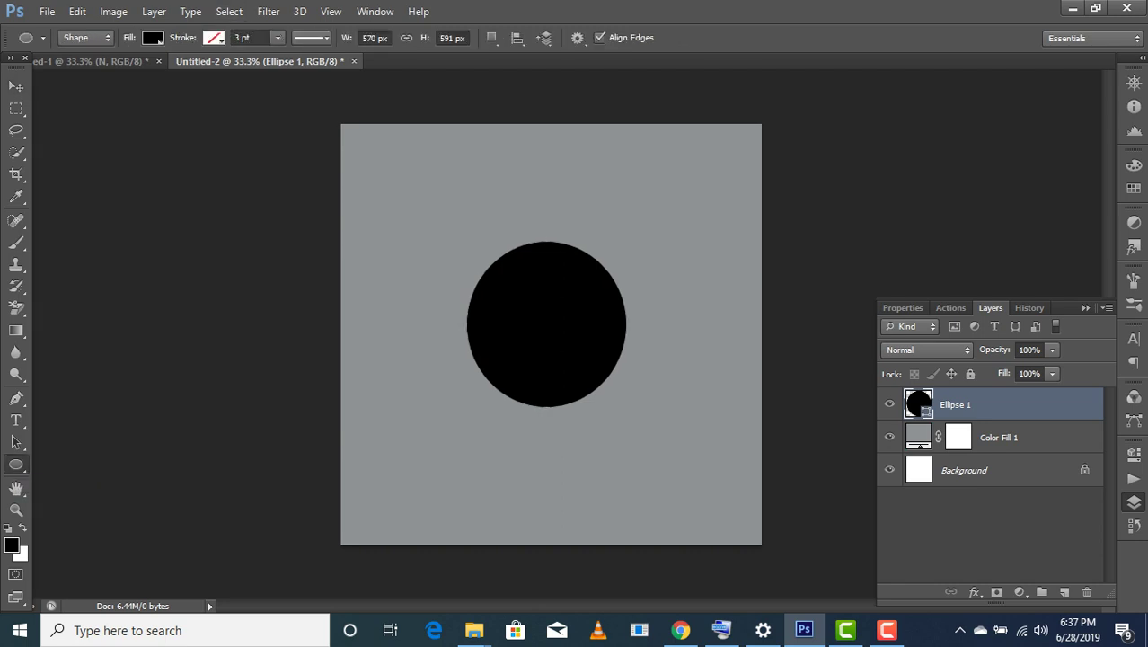
pyautogui.click(153, 38)
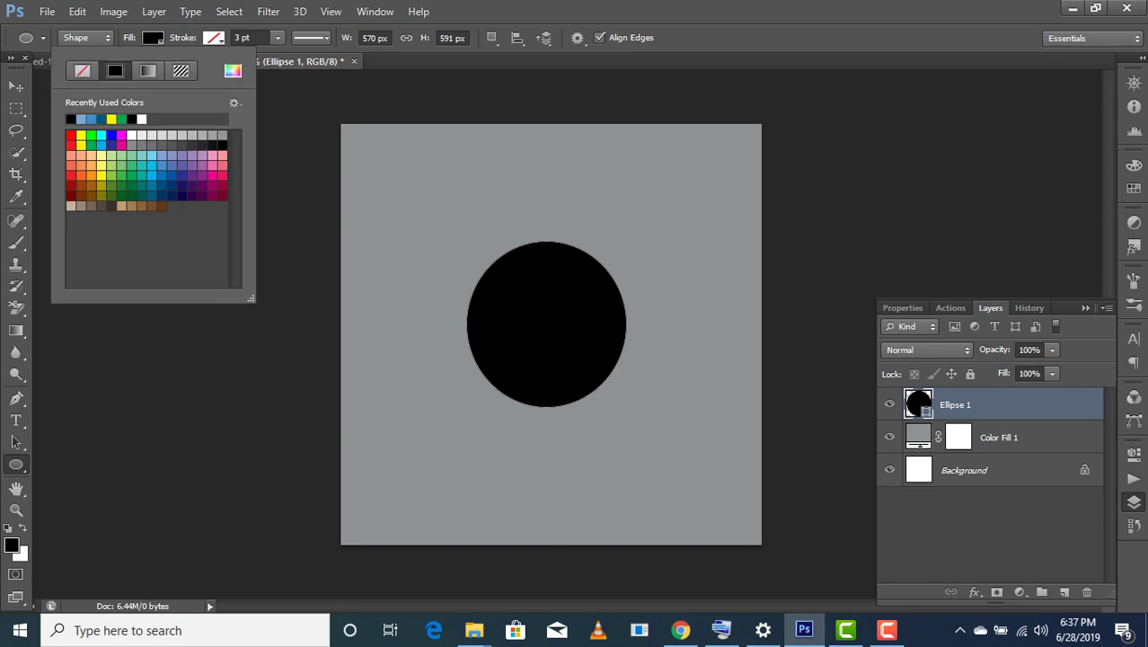
# Switch the circle's fill to a gradient and pick the black-and-transparent stripes preset.
pyautogui.click(148, 70)
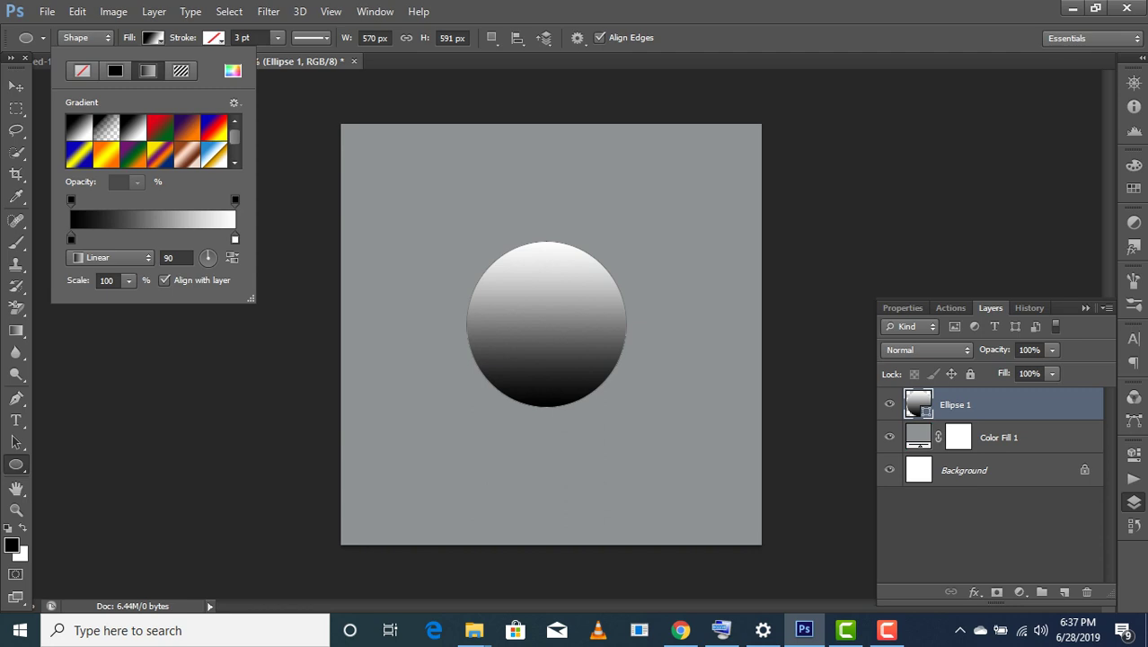
pyautogui.click(133, 155)
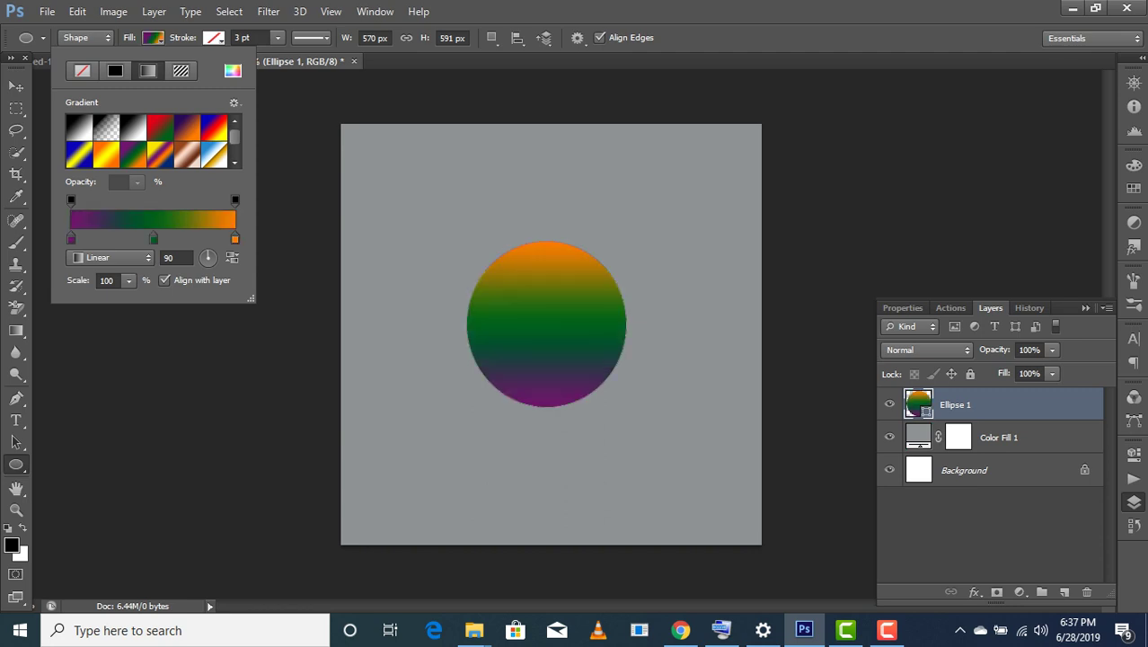
pyautogui.click(160, 155)
pyautogui.click(186, 155)
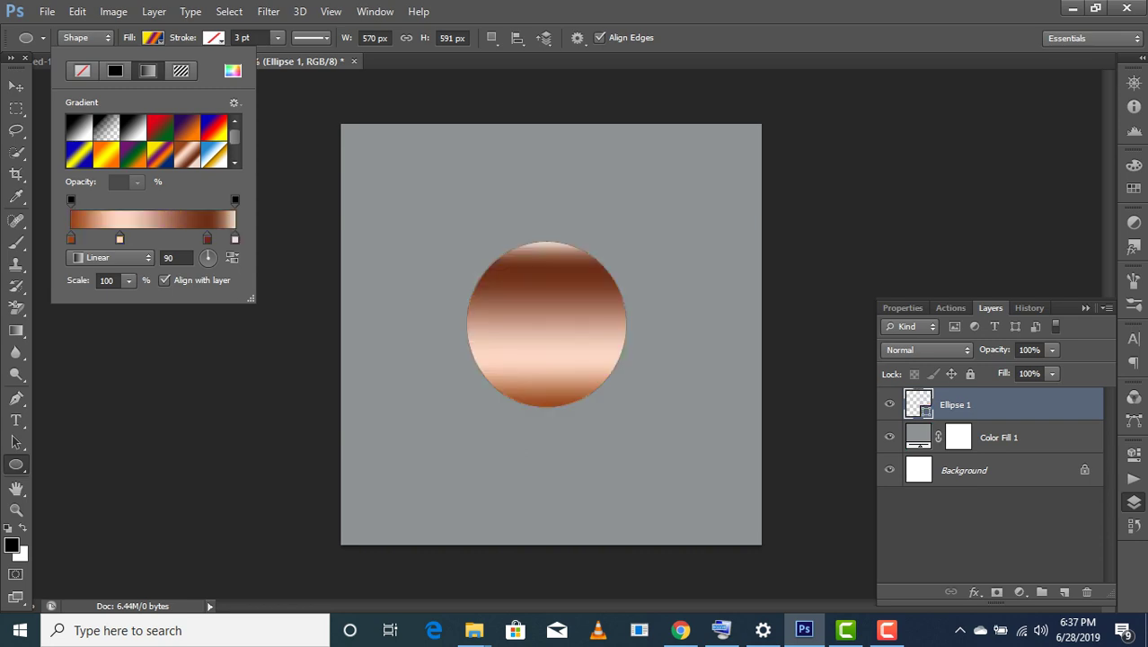
pyautogui.press('Right')
pyautogui.press('Right')
pyautogui.press('Right')
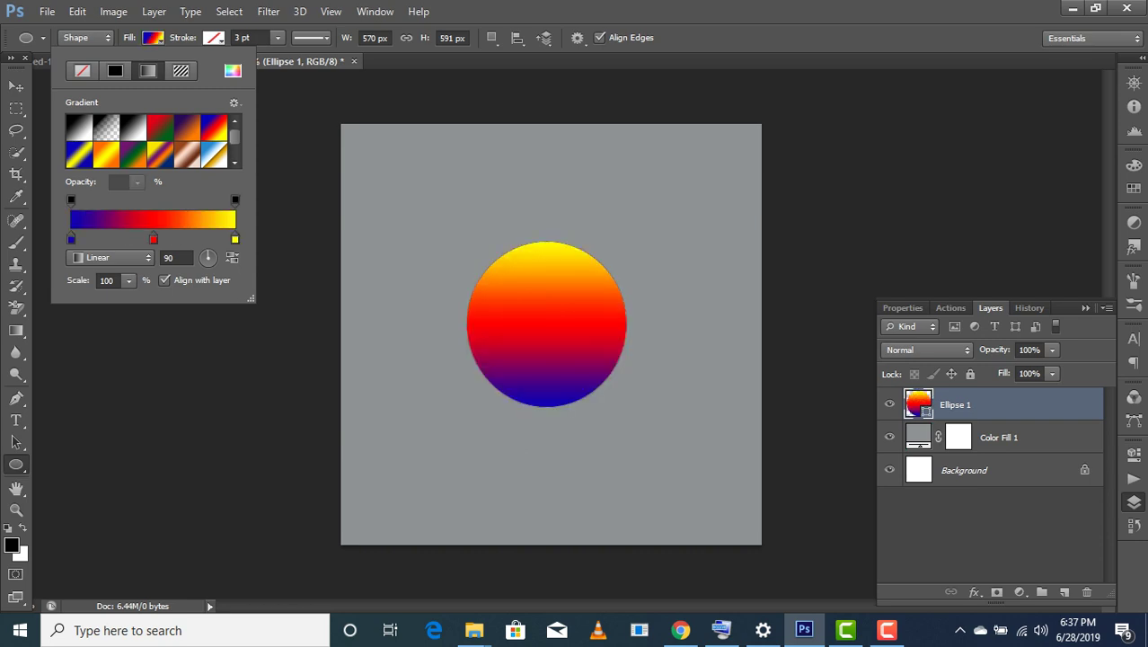
pyautogui.press('Right')
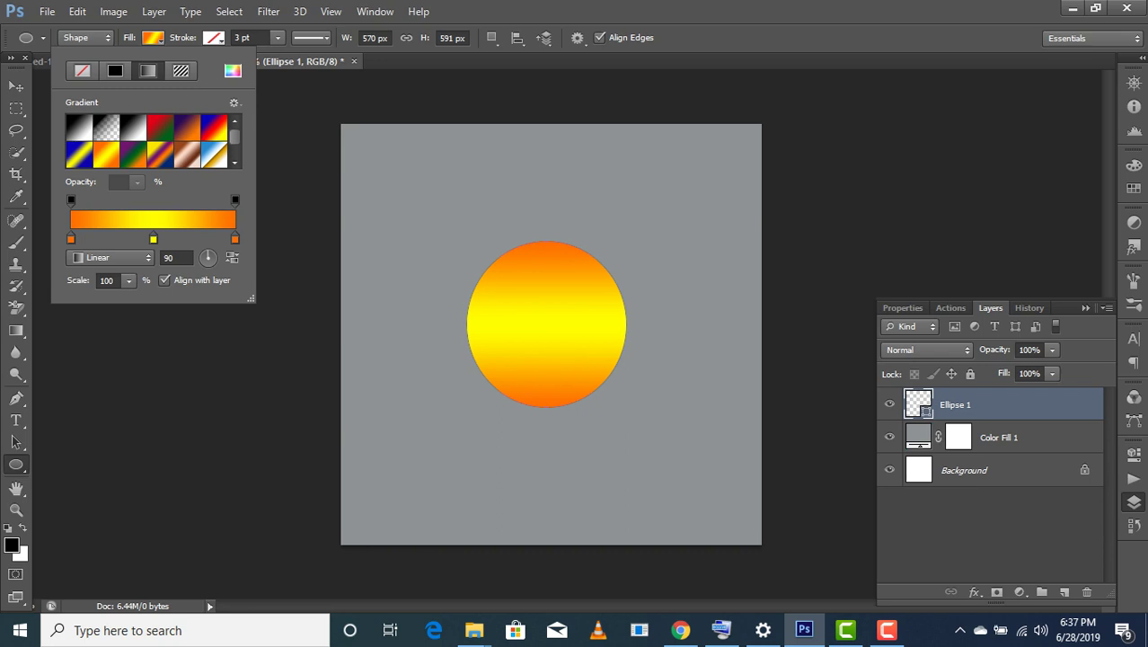
pyautogui.scroll(-1, 150, 142)
pyautogui.click(133, 154)
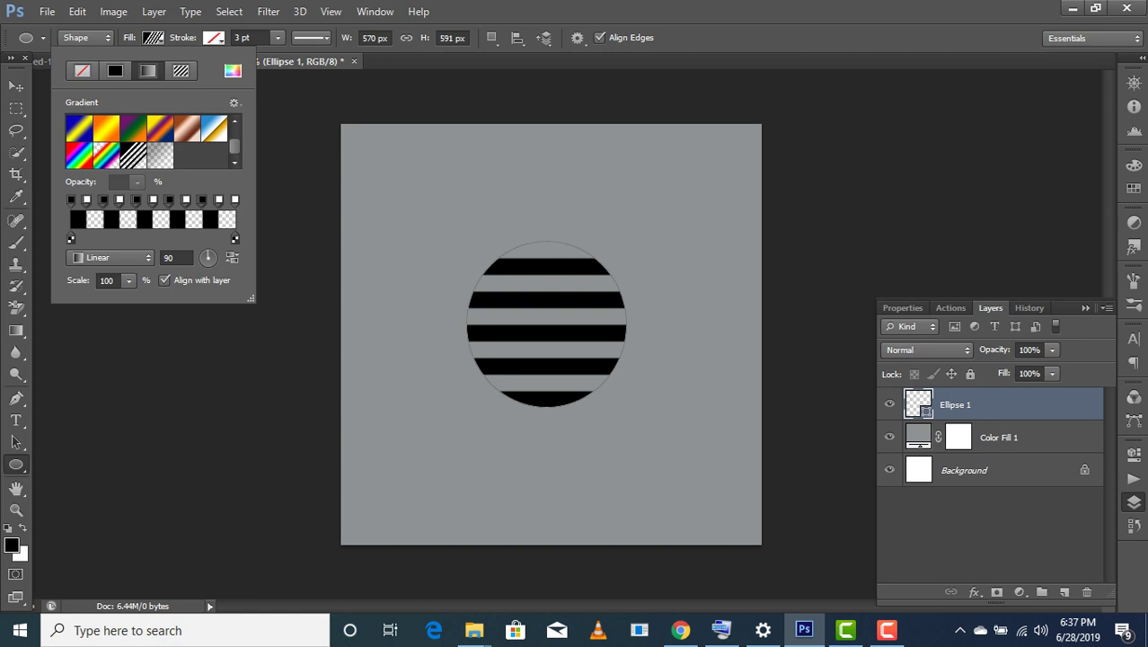
# Try the Radial, Angle, Reflected and Diamond gradient styles on the stripes.
pyautogui.click(112, 258)
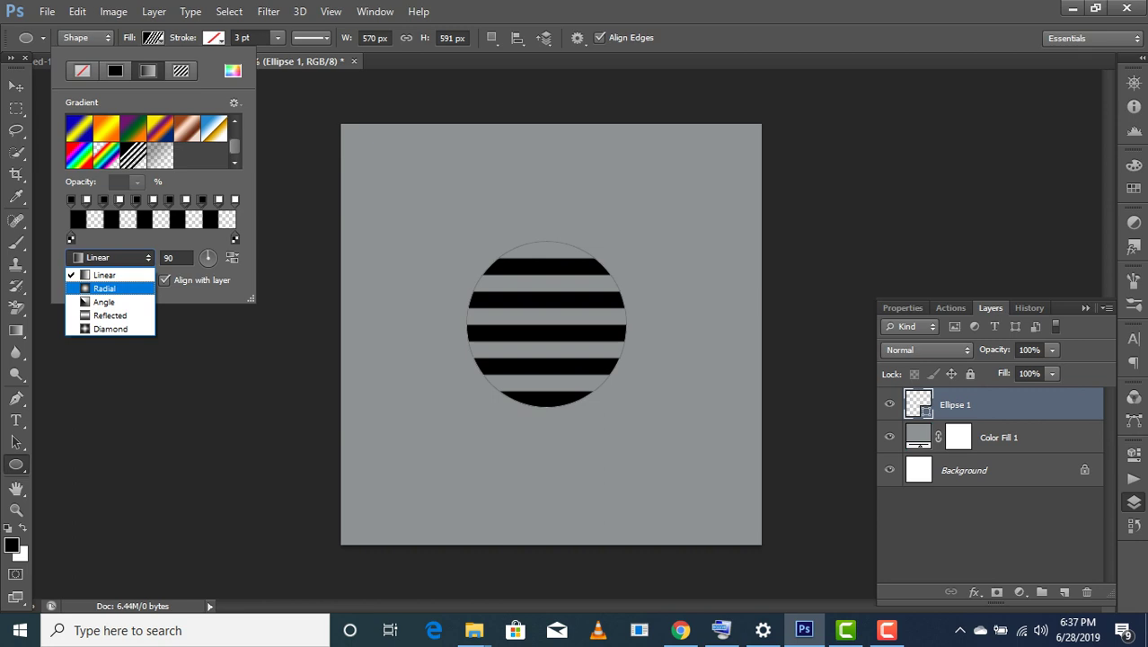
pyautogui.click(104, 287)
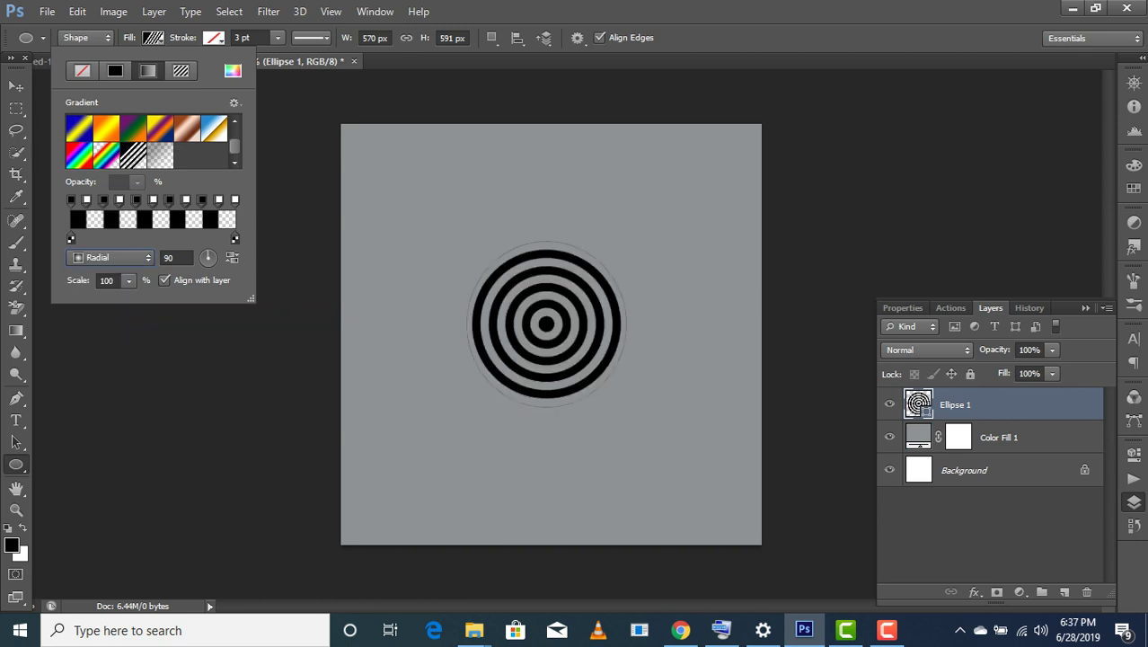
pyautogui.click(110, 257)
pyautogui.click(104, 302)
pyautogui.click(108, 258)
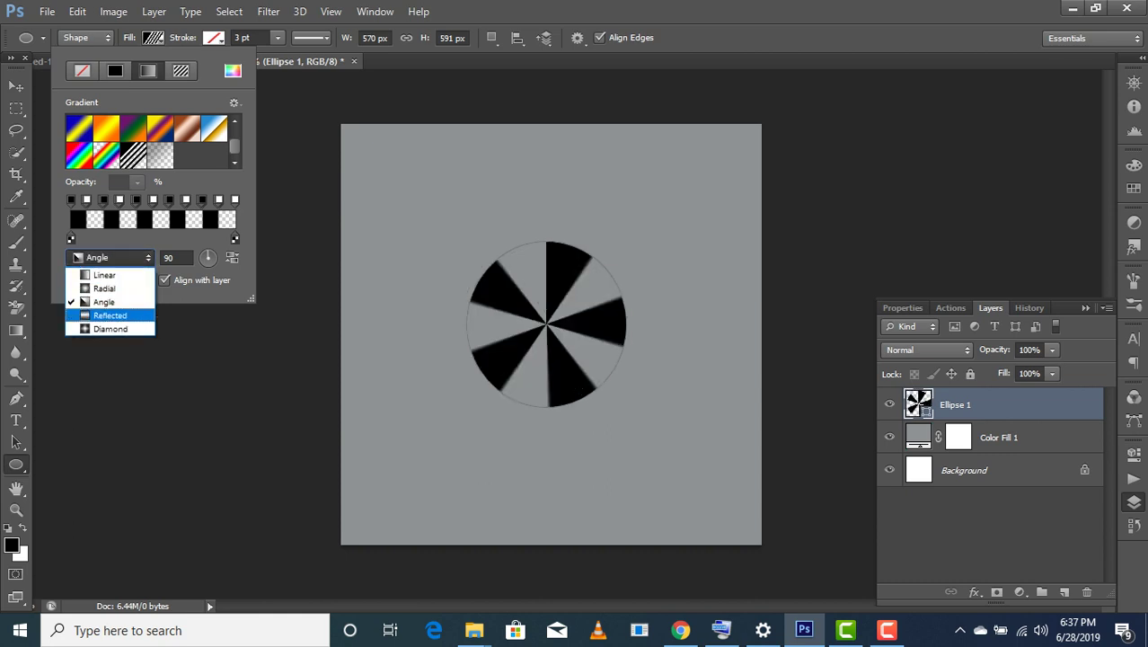
pyautogui.click(109, 315)
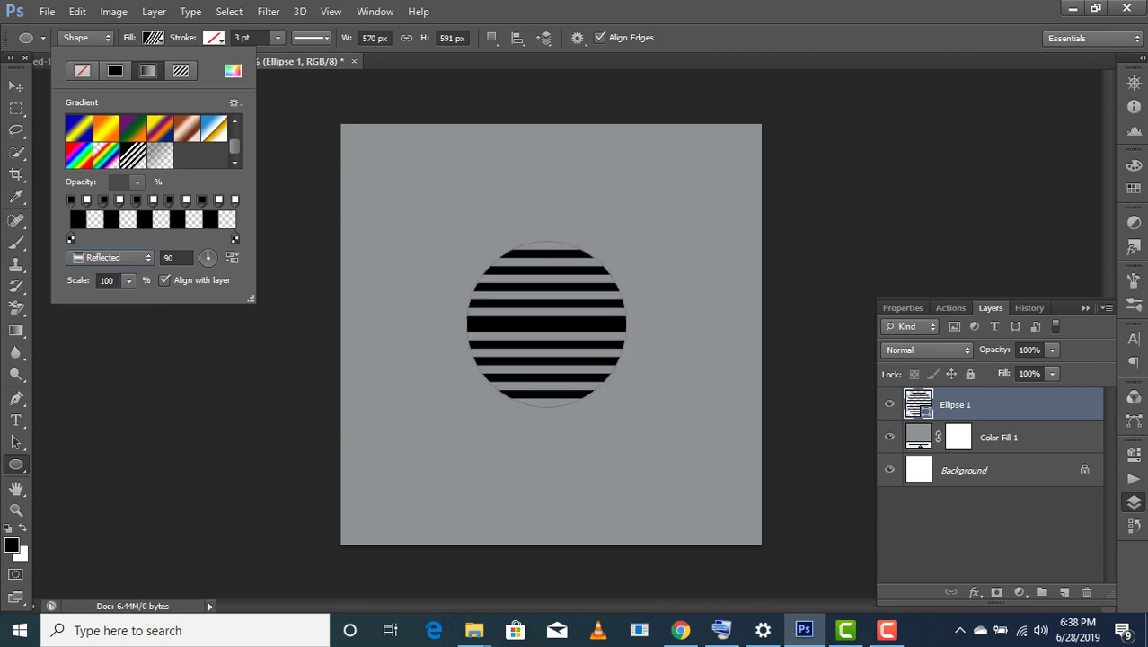
pyautogui.click(108, 258)
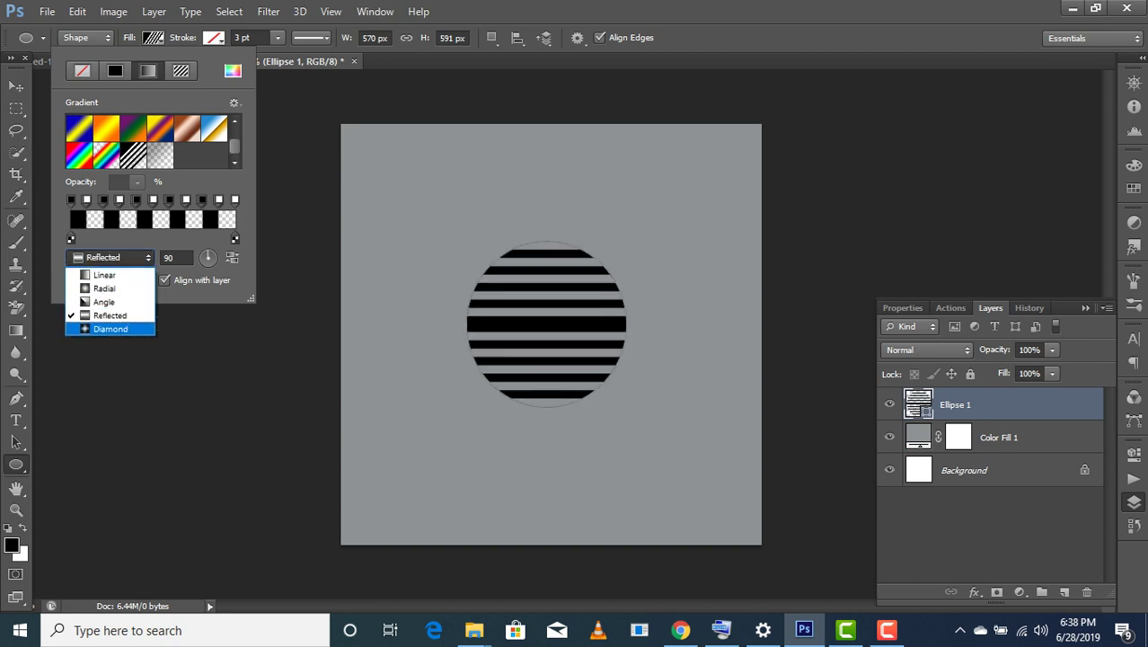
pyautogui.click(110, 329)
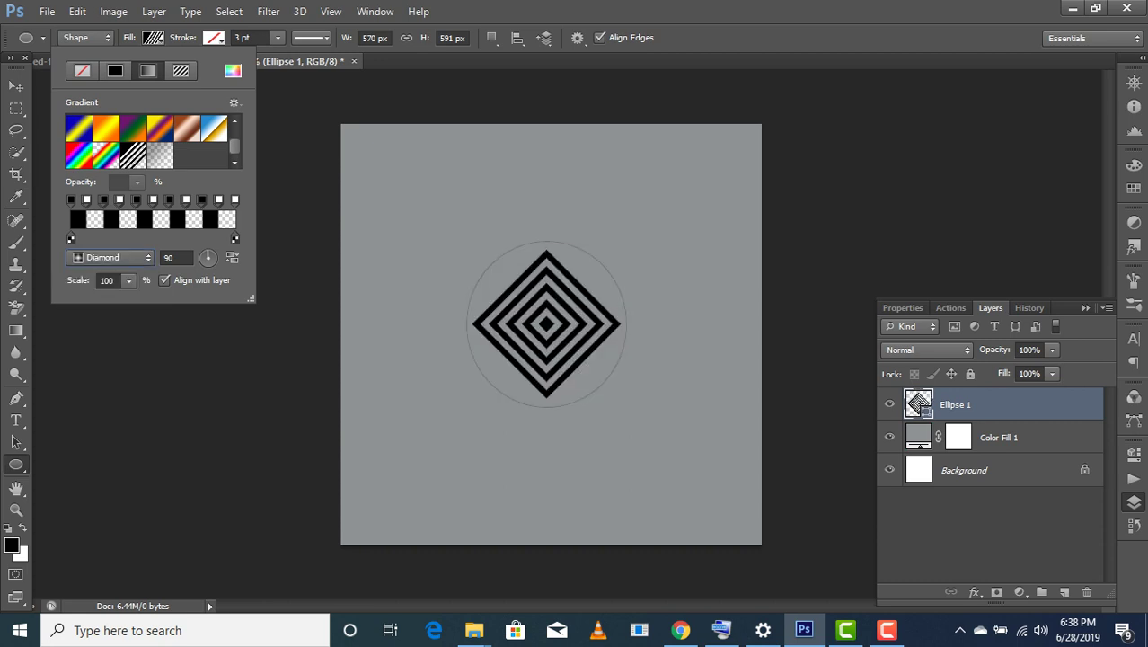
# Settle on the Radial style for concentric rings and confirm the fill.
pyautogui.click(108, 258)
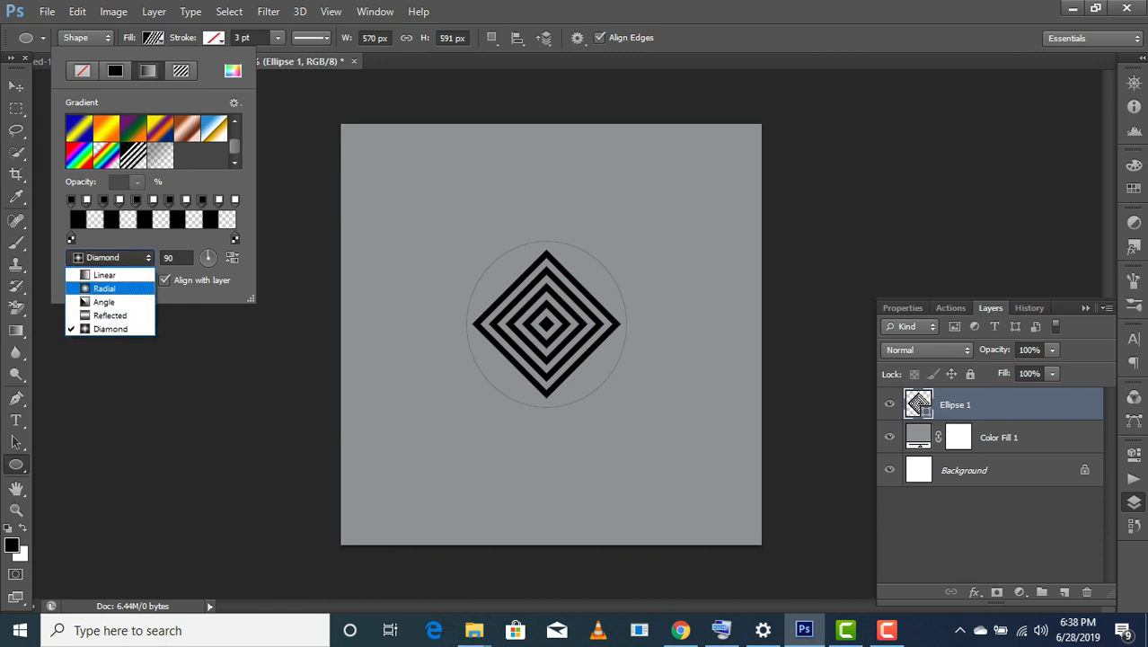
pyautogui.click(104, 289)
pyautogui.click(108, 258)
pyautogui.click(104, 274)
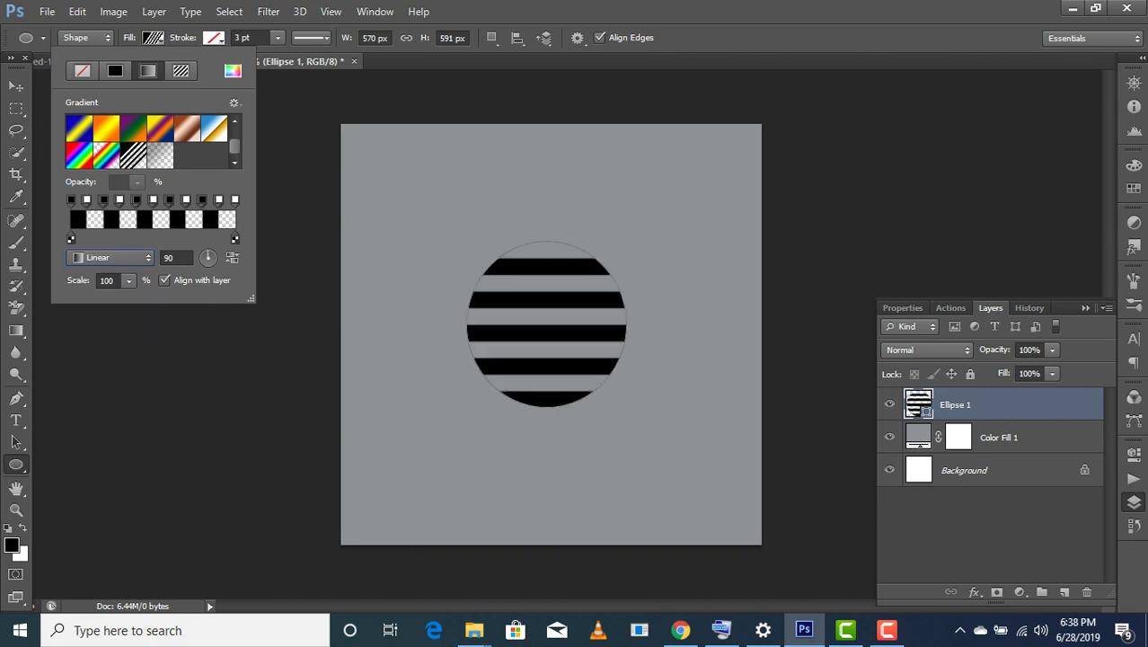
pyautogui.click(108, 258)
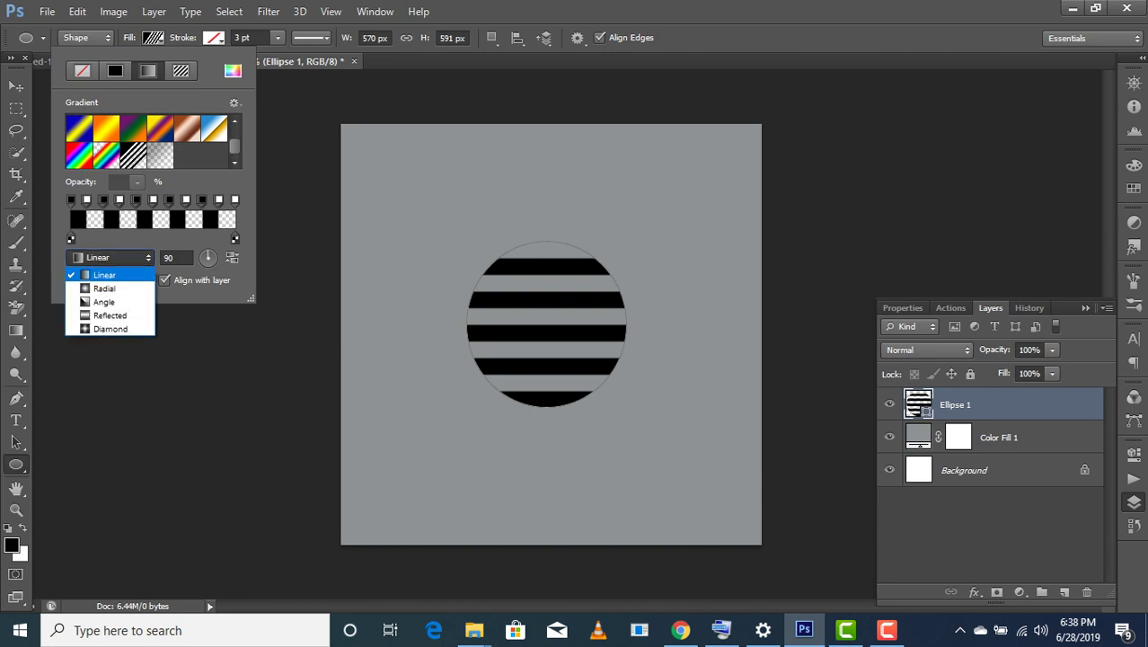
pyautogui.click(105, 289)
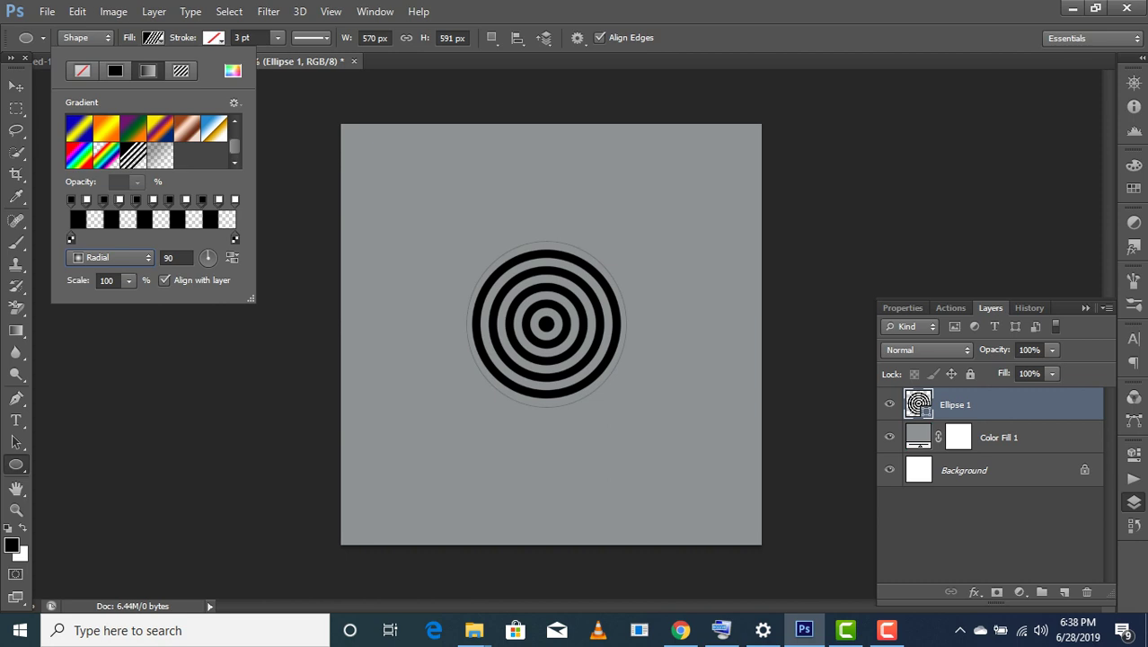
pyautogui.press('Return')
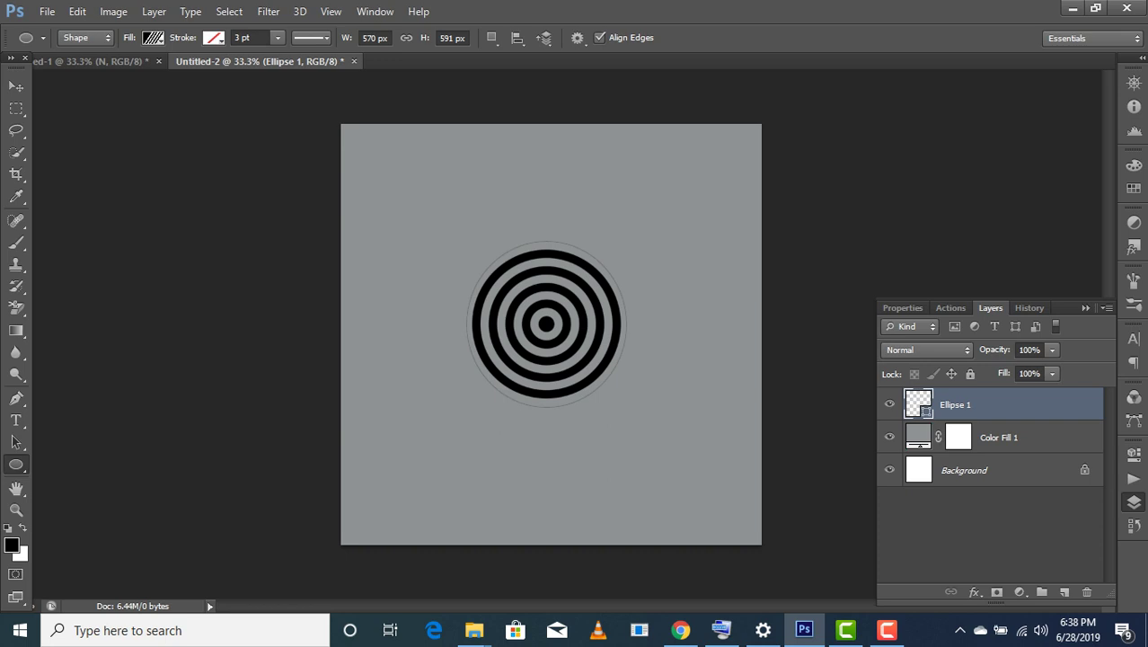
# Draw a smaller ellipse, fill it solid light blue, and move it onto the rings' centre.
pyautogui.moveTo(428, 238); pyautogui.dragTo(500, 150)
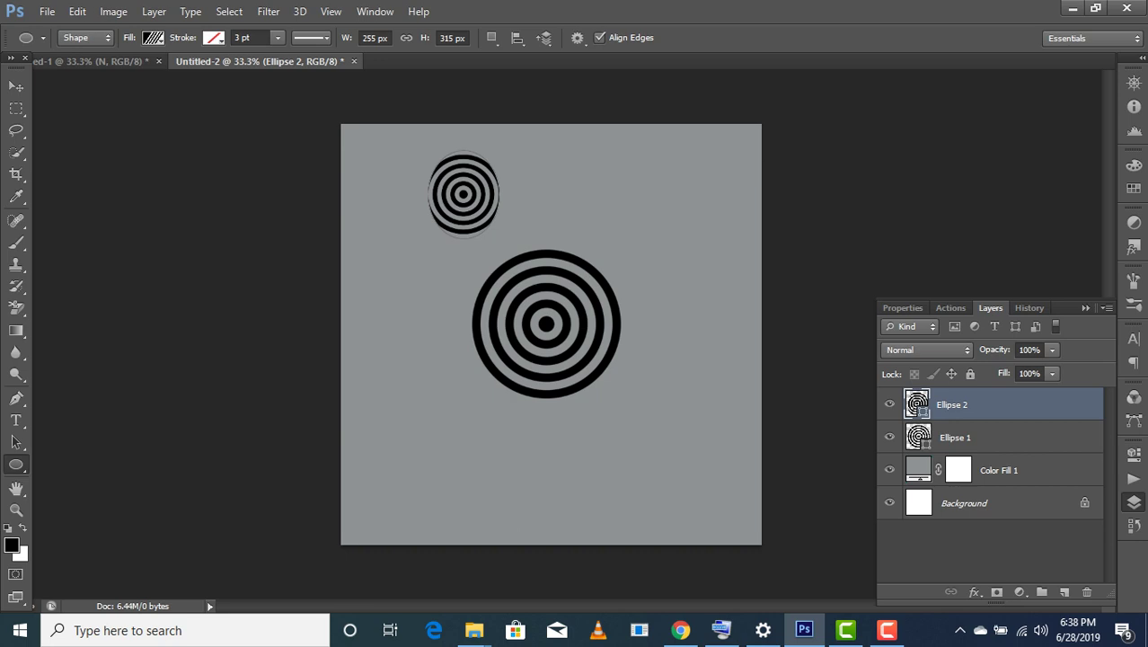
pyautogui.click(86, 37)
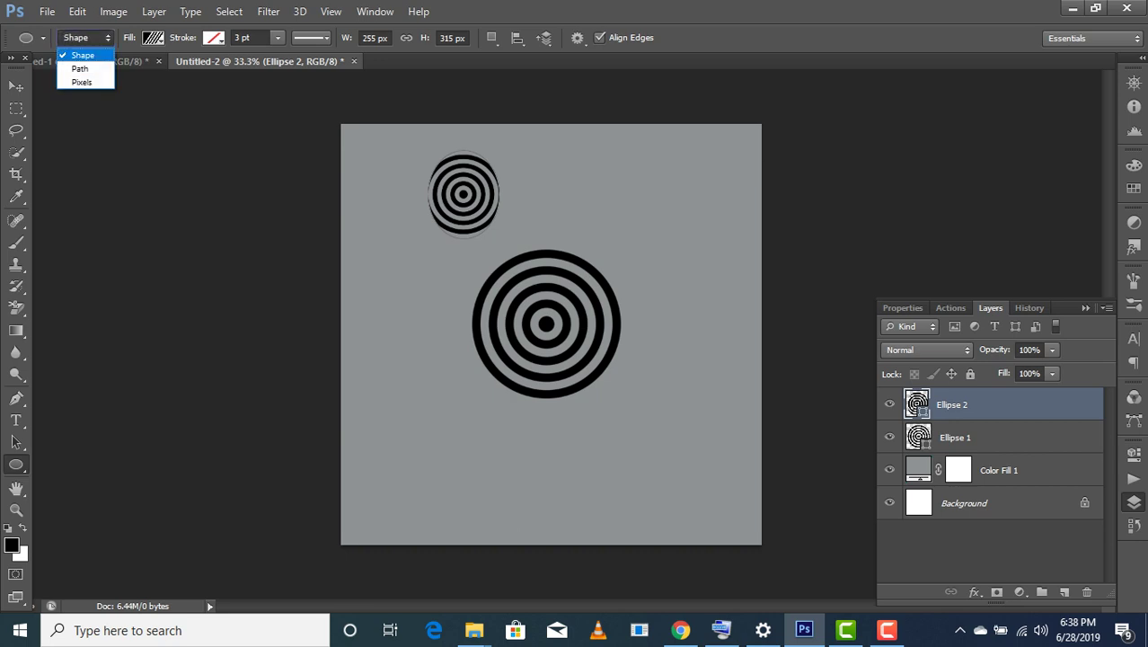
pyautogui.click(82, 55)
pyautogui.click(153, 36)
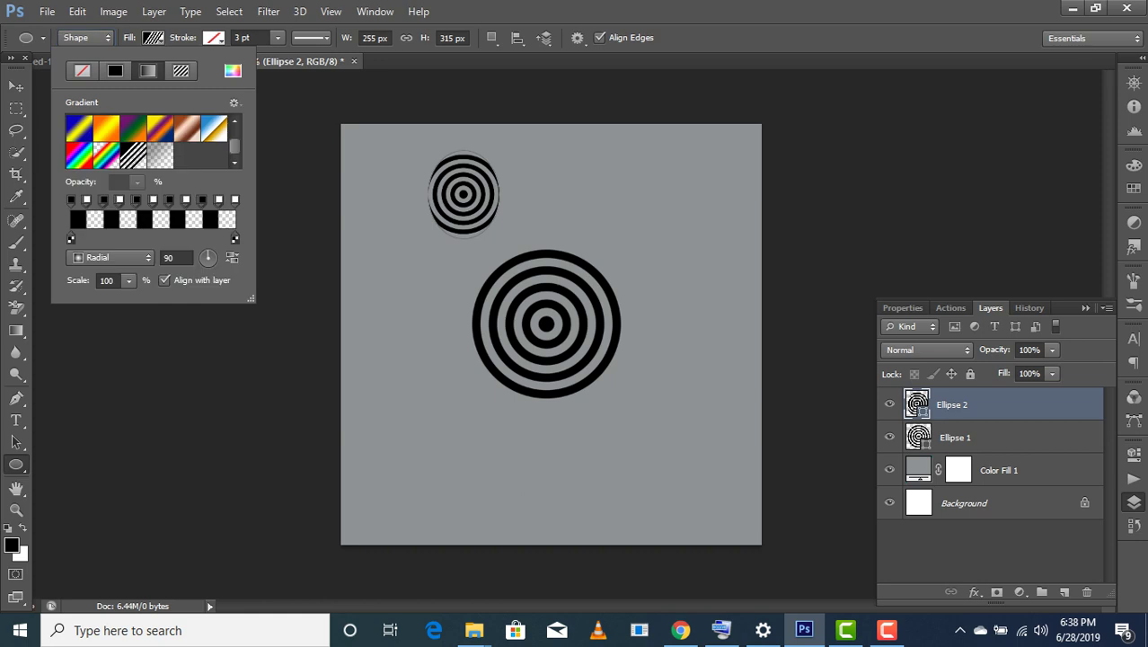
pyautogui.click(115, 70)
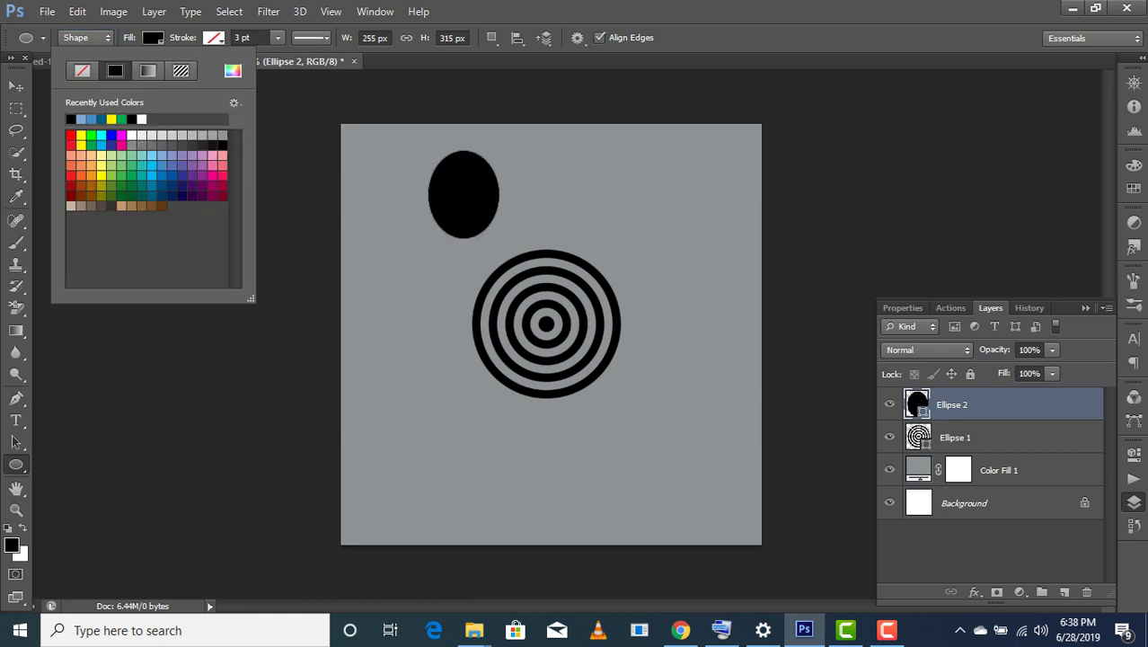
pyautogui.click(80, 119)
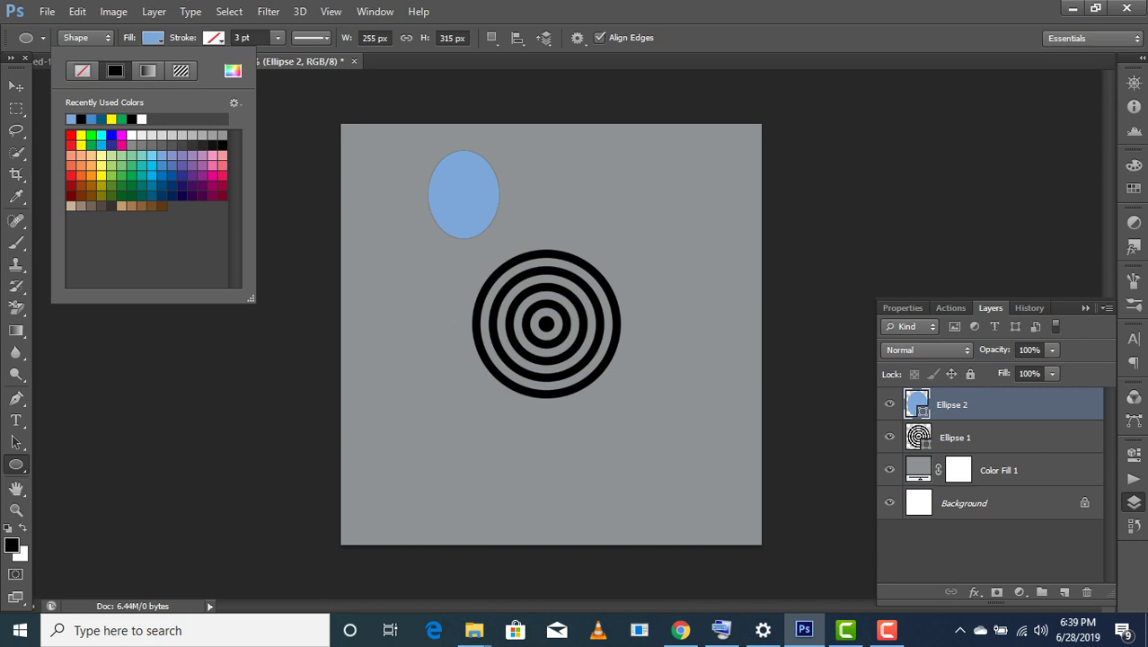
pyautogui.press('v')
pyautogui.moveTo(468, 156)
pyautogui.mouseDown()
pyautogui.moveTo(562, 277)
pyautogui.moveTo(551, 279)
pyautogui.mouseUp()
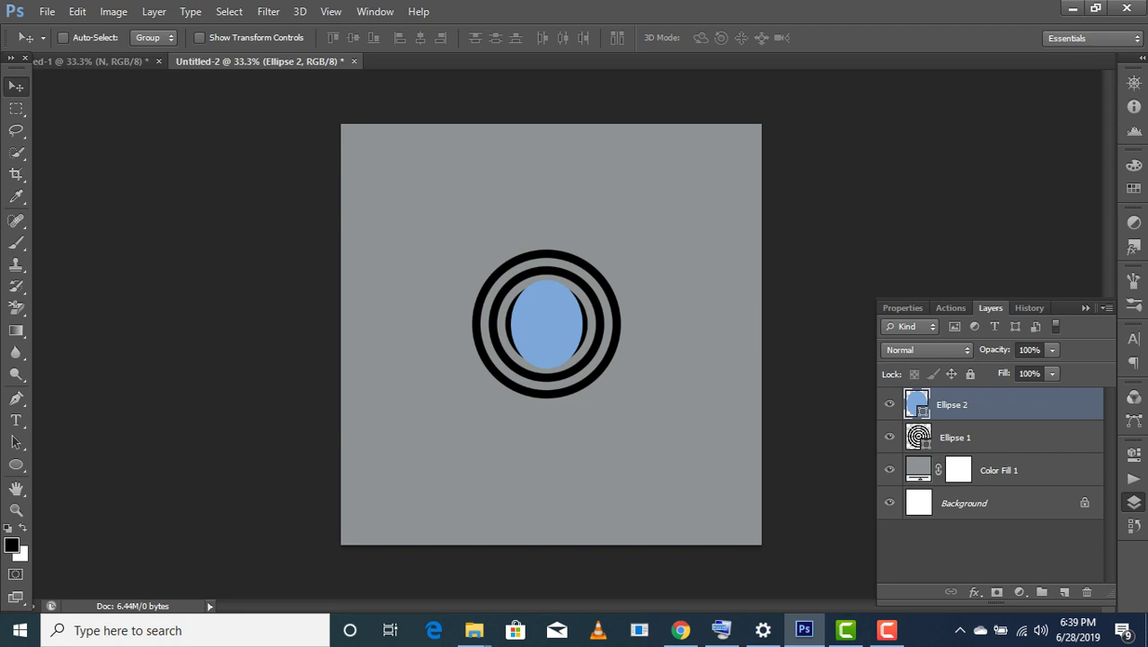
# Widen the blue ellipse to about 114% with transform controls and commit it.
pyautogui.click(199, 38)
pyautogui.moveTo(582, 324); pyautogui.dragTo(591, 325)
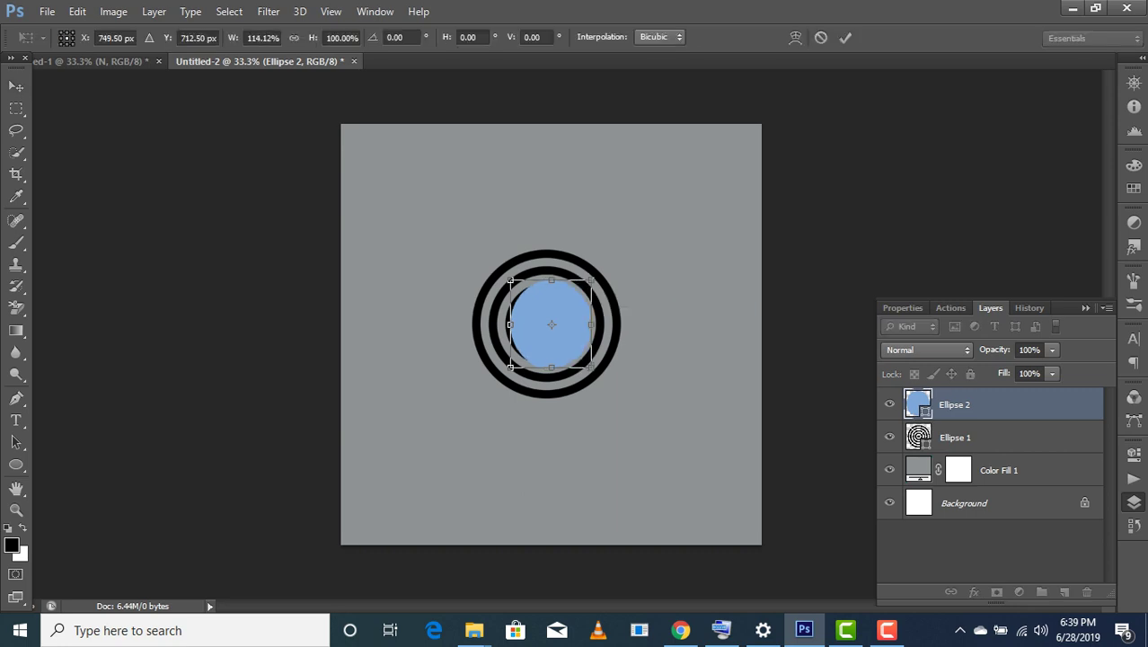
pyautogui.click(846, 37)
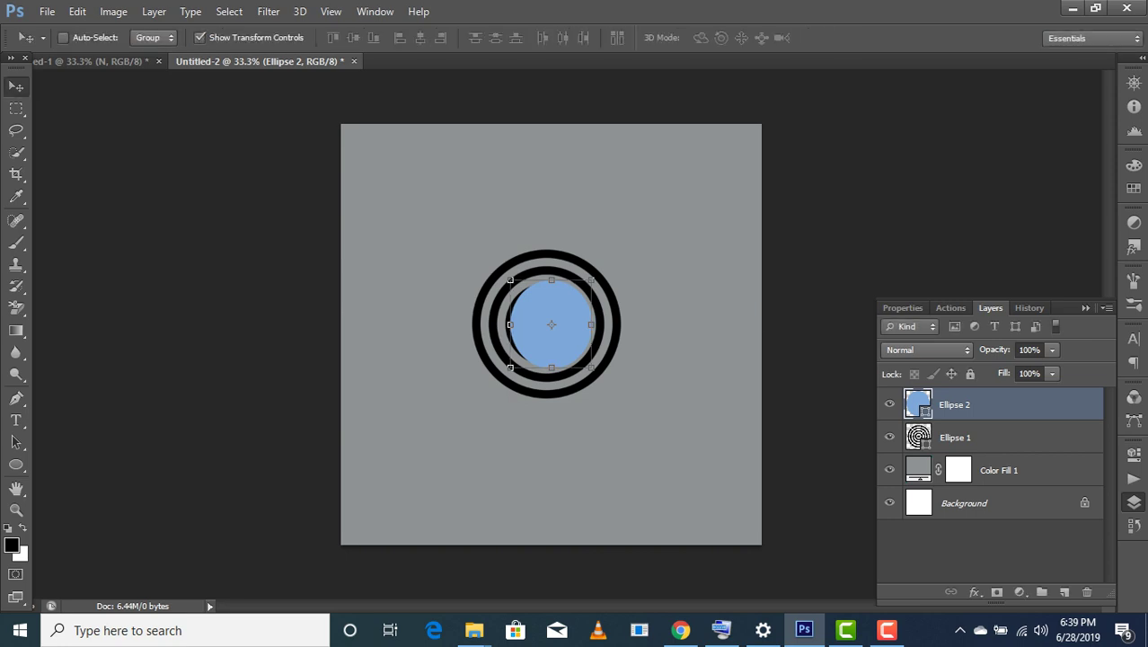
pyautogui.click(200, 38)
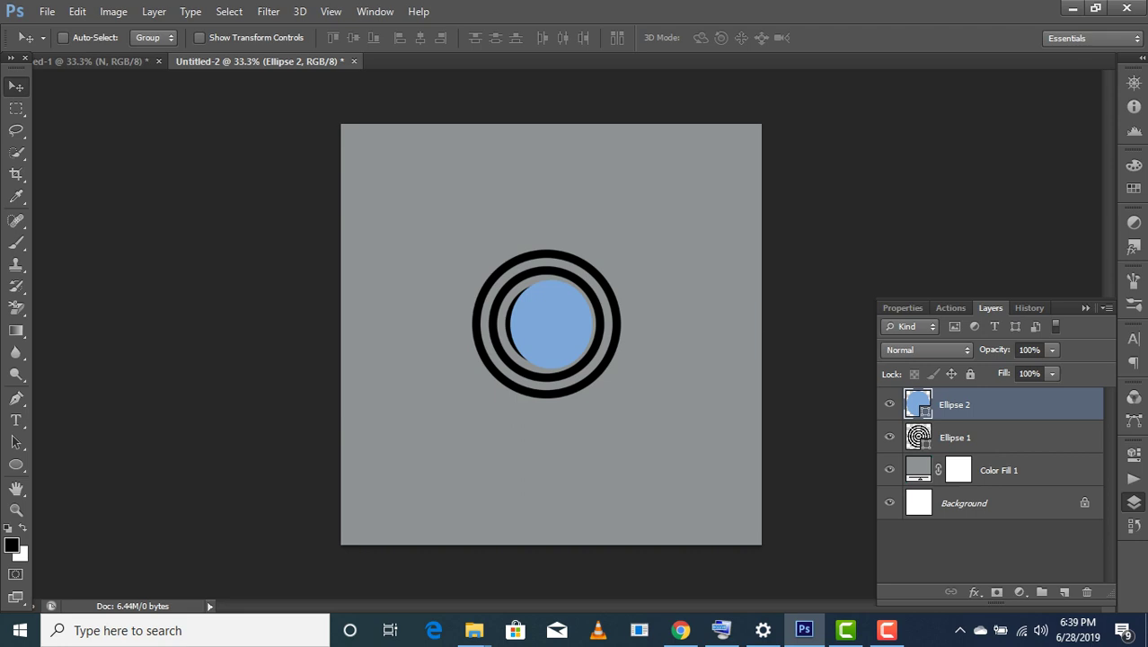
# Duplicate the blue circle twice and move the top copy right of the rings.
pyautogui.hotkey('ctrl', 'j')
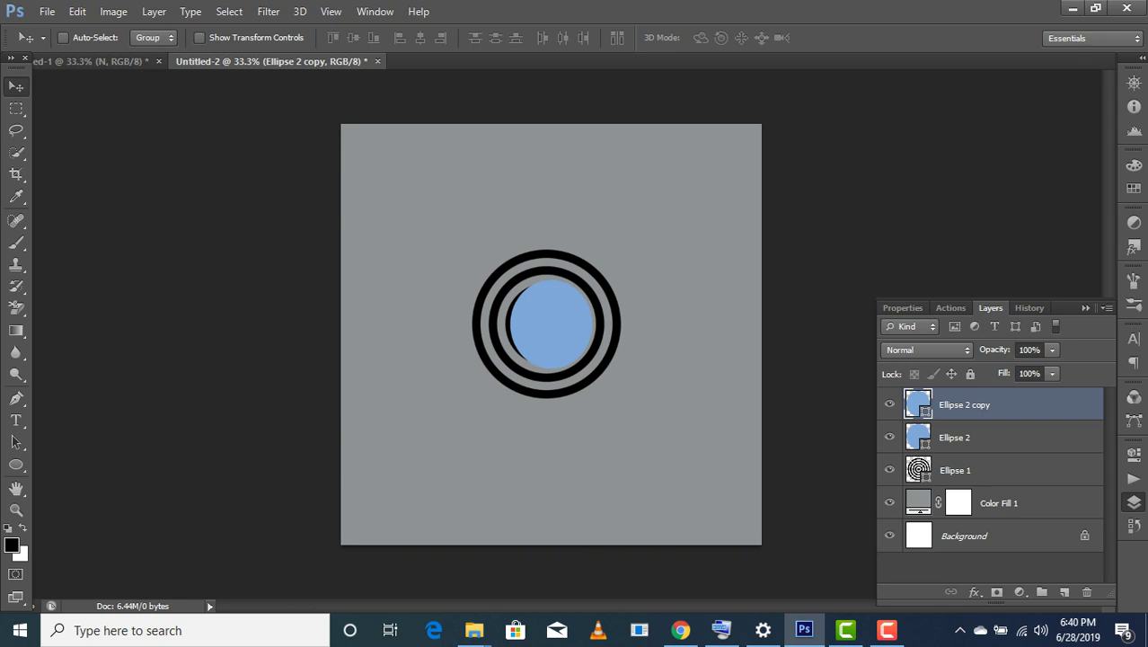
pyautogui.hotkey('ctrl', 'j')
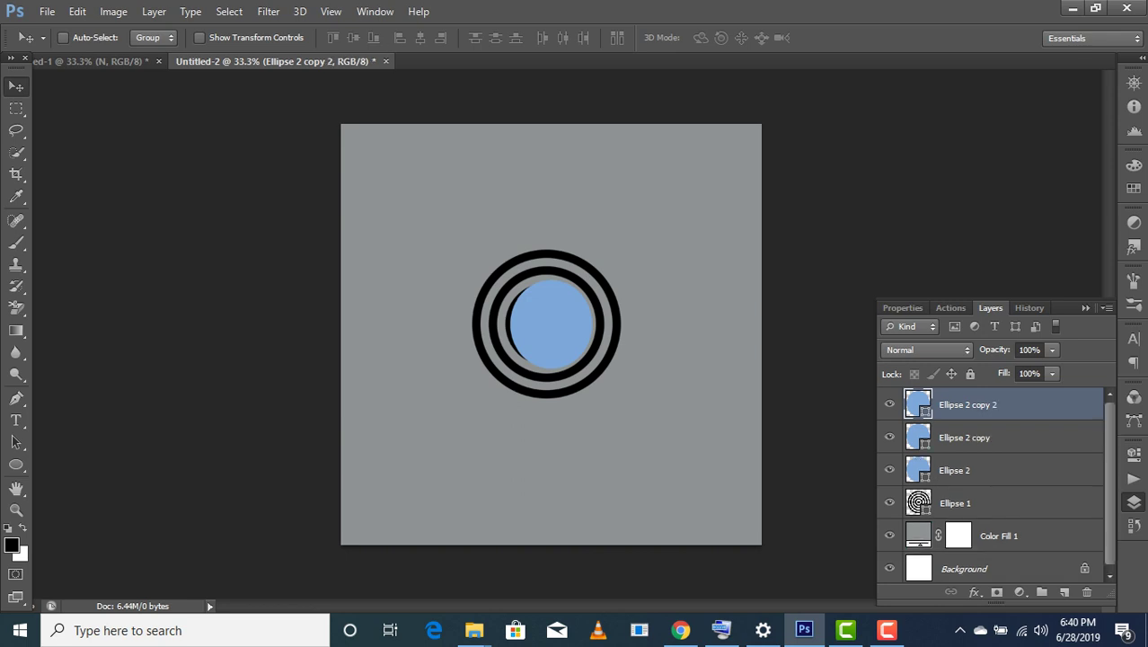
pyautogui.moveTo(564, 303)
pyautogui.mouseDown()
pyautogui.moveTo(680, 324)
pyautogui.moveTo(675, 315)
pyautogui.mouseUp()
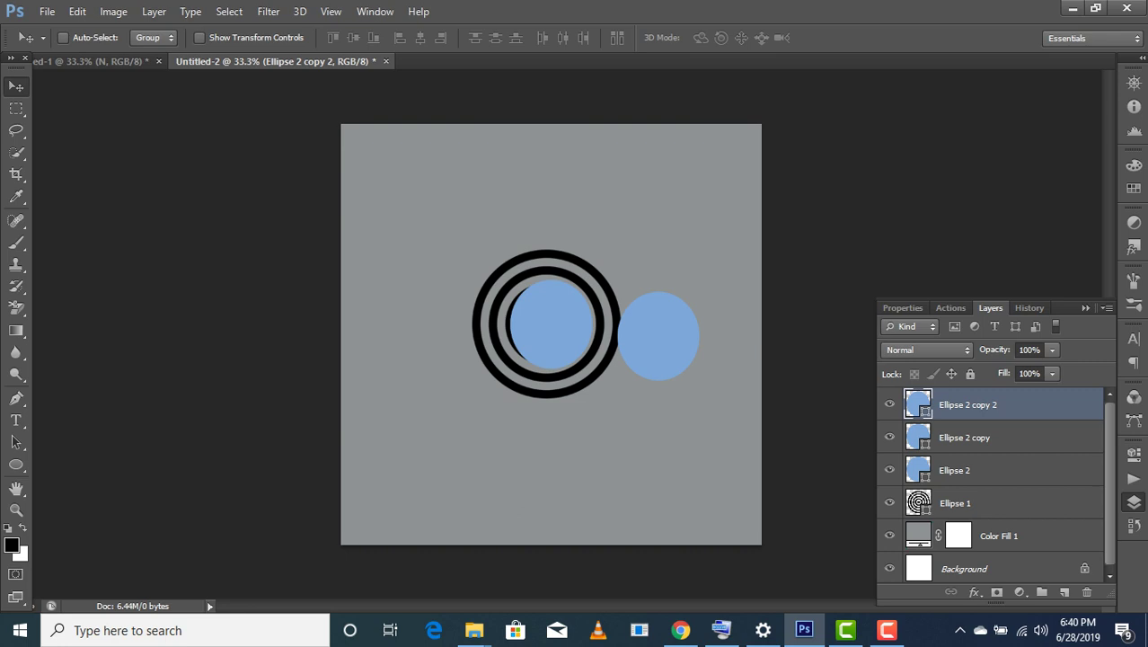
# Fill the right-hand copy, Ellipse 2 copy 2, with solid black.
pyautogui.click(16, 464)
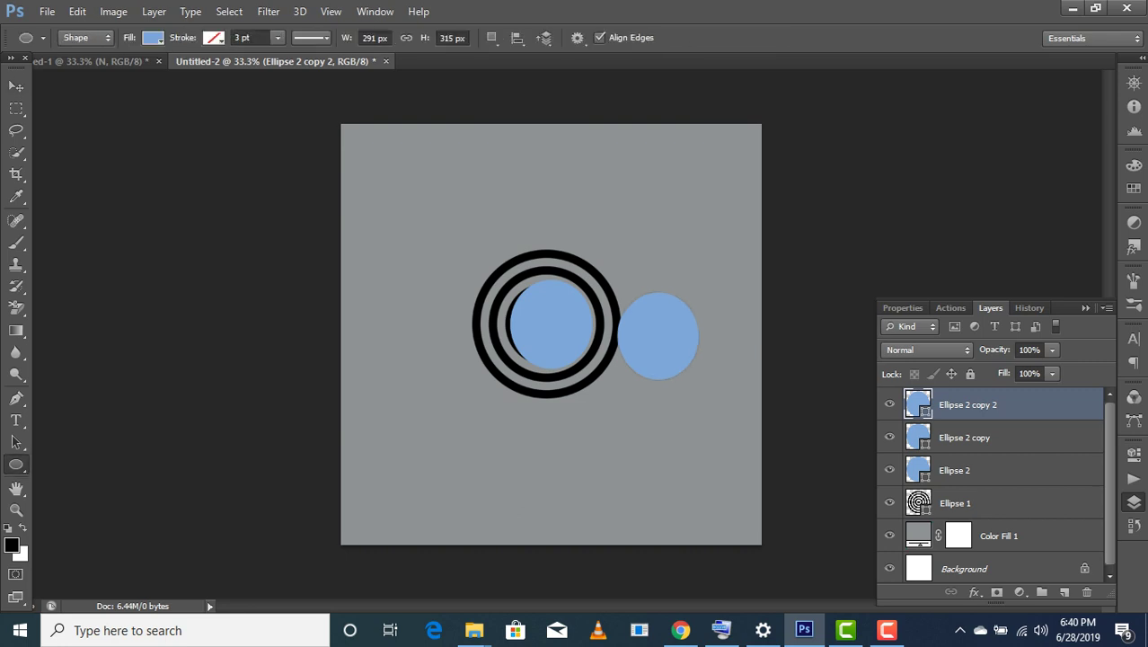
pyautogui.click(153, 38)
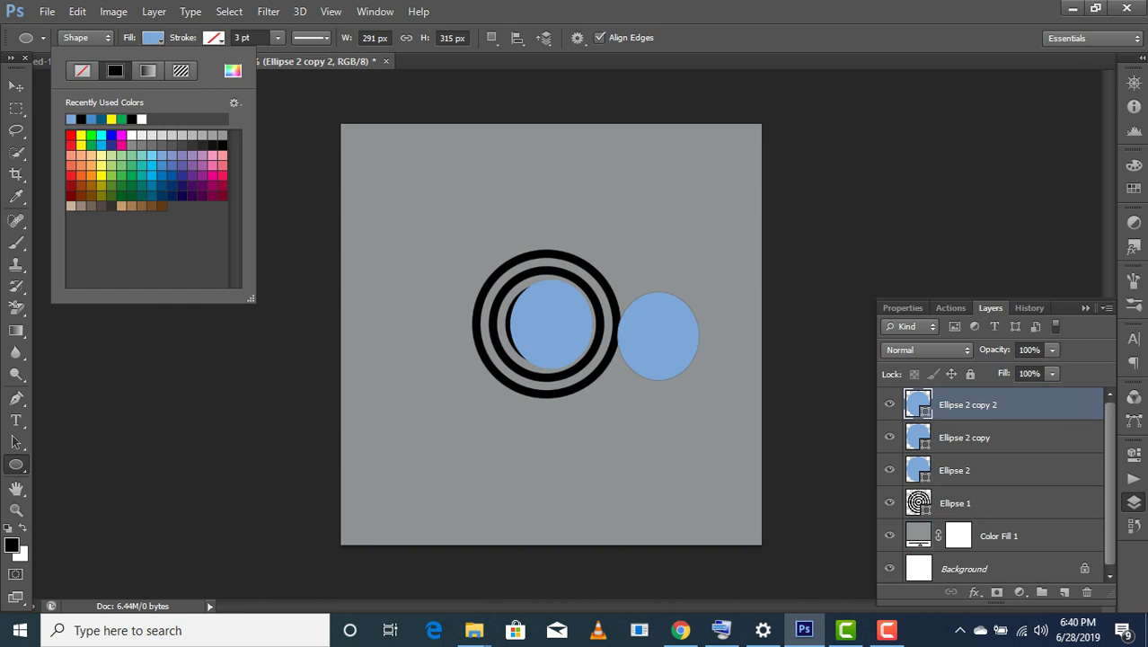
pyautogui.click(81, 118)
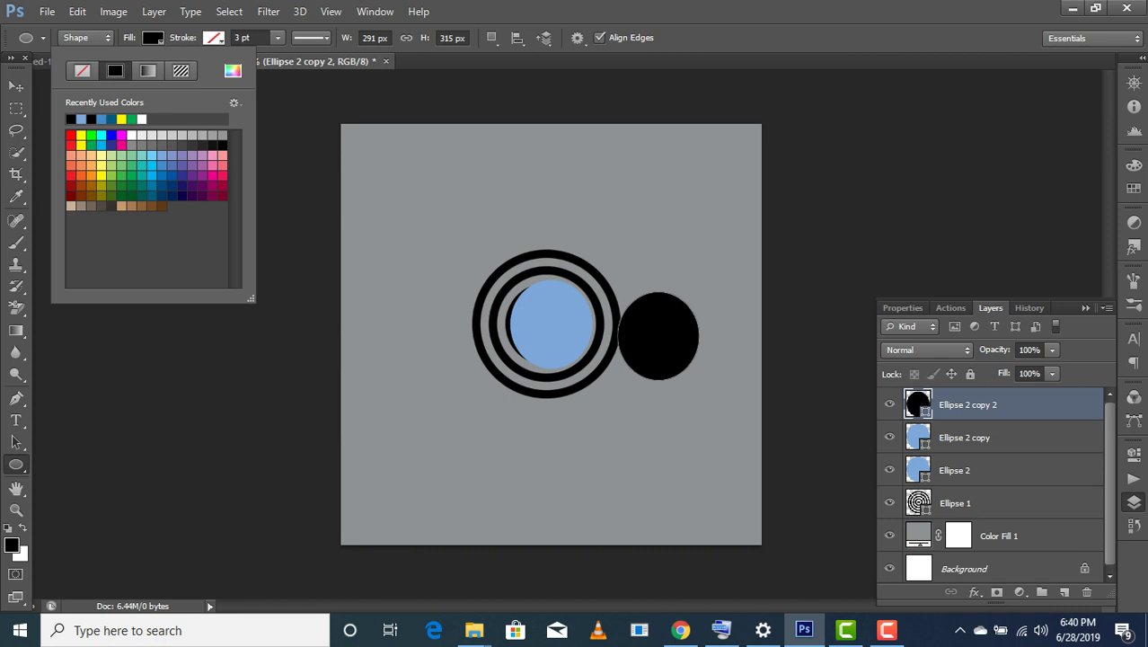
pyautogui.press('Escape')
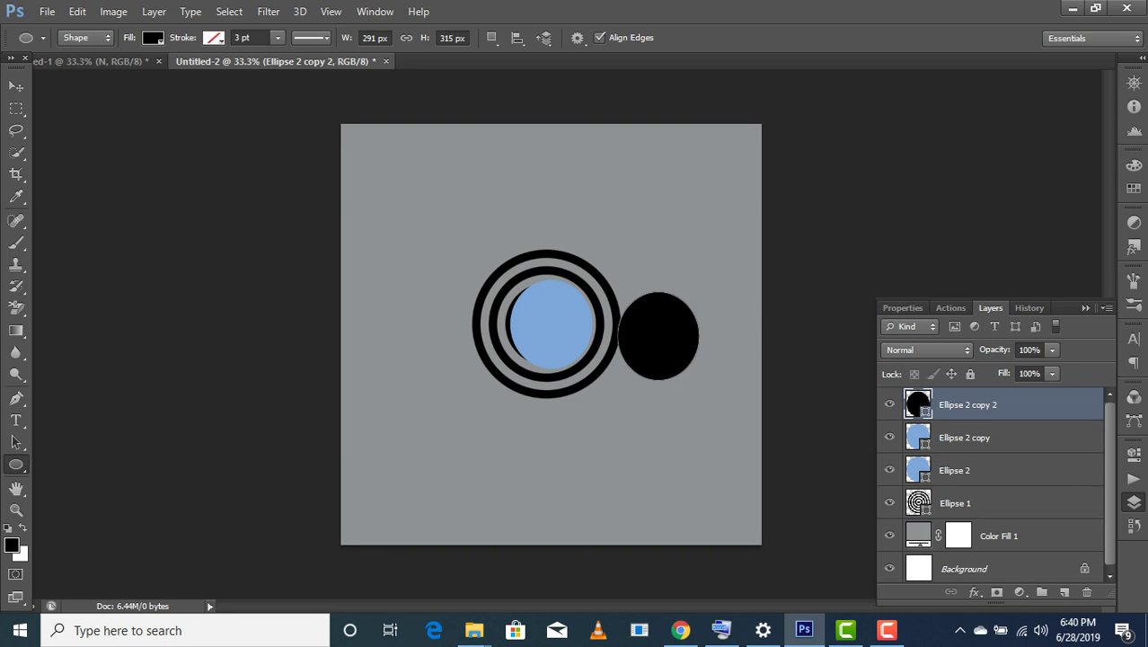
pyautogui.press('v')
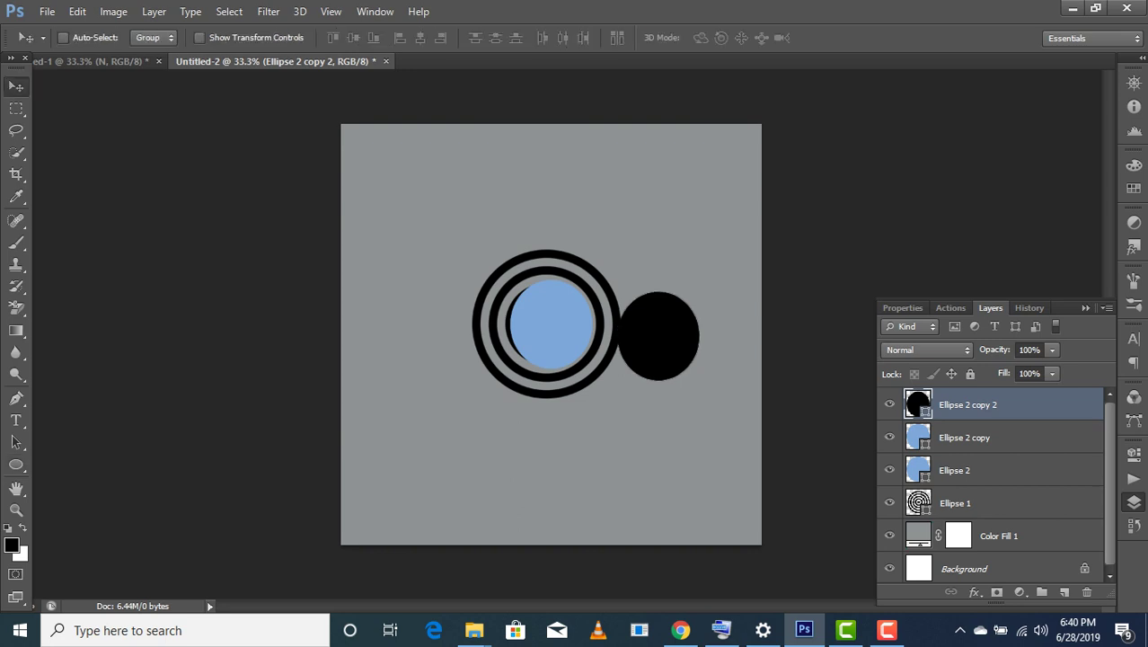
pyautogui.click(964, 438)
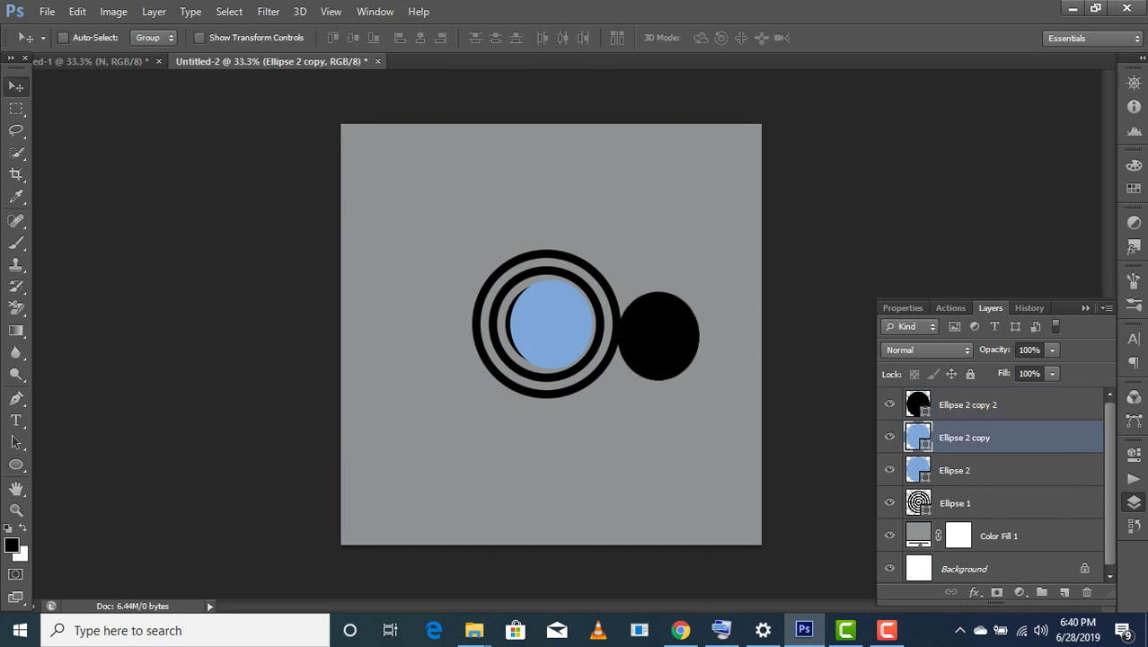
# Move Ellipse 2 copy above the rings, fill it white, and nudge it slightly right.
pyautogui.moveTo(550, 280); pyautogui.dragTo(590, 184)
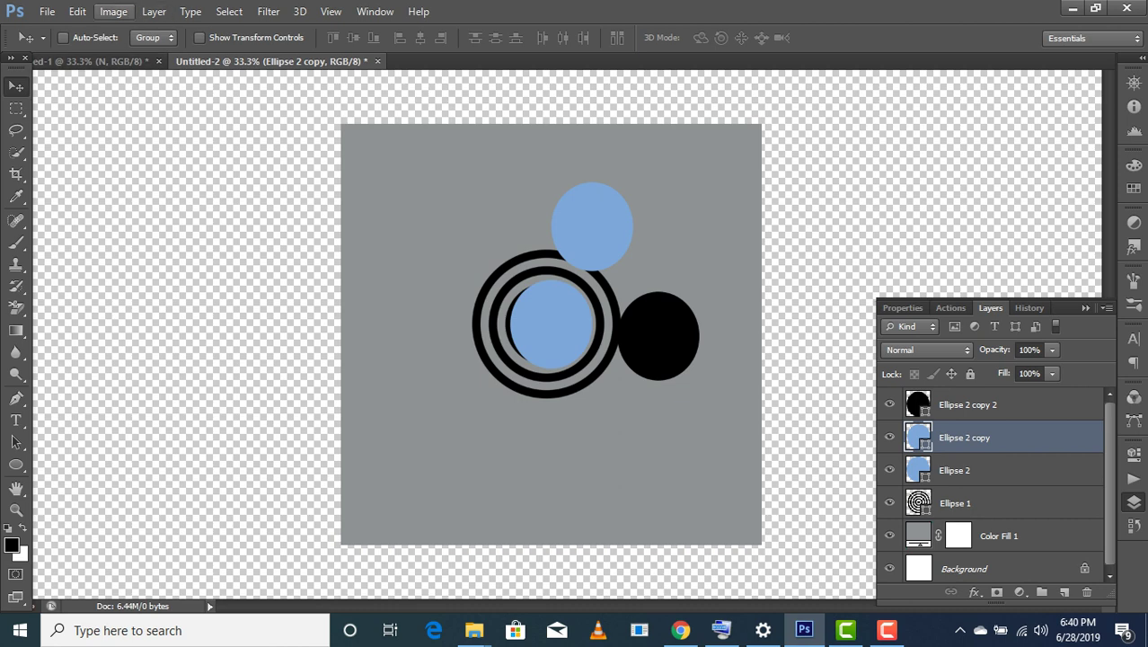
pyautogui.press('u')
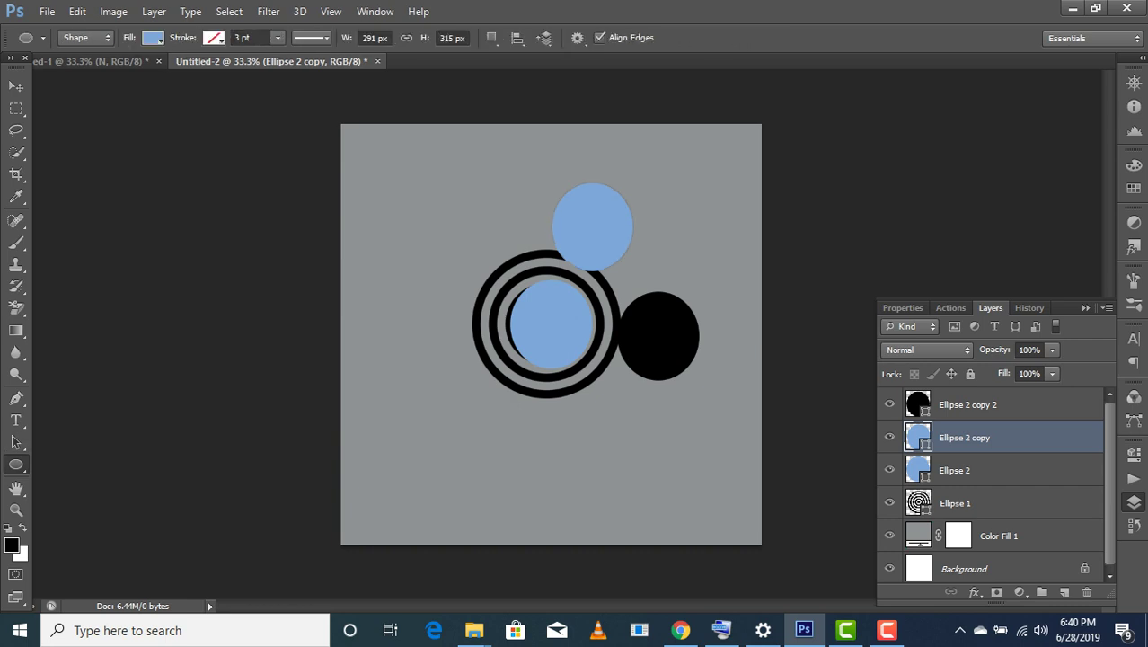
pyautogui.click(153, 37)
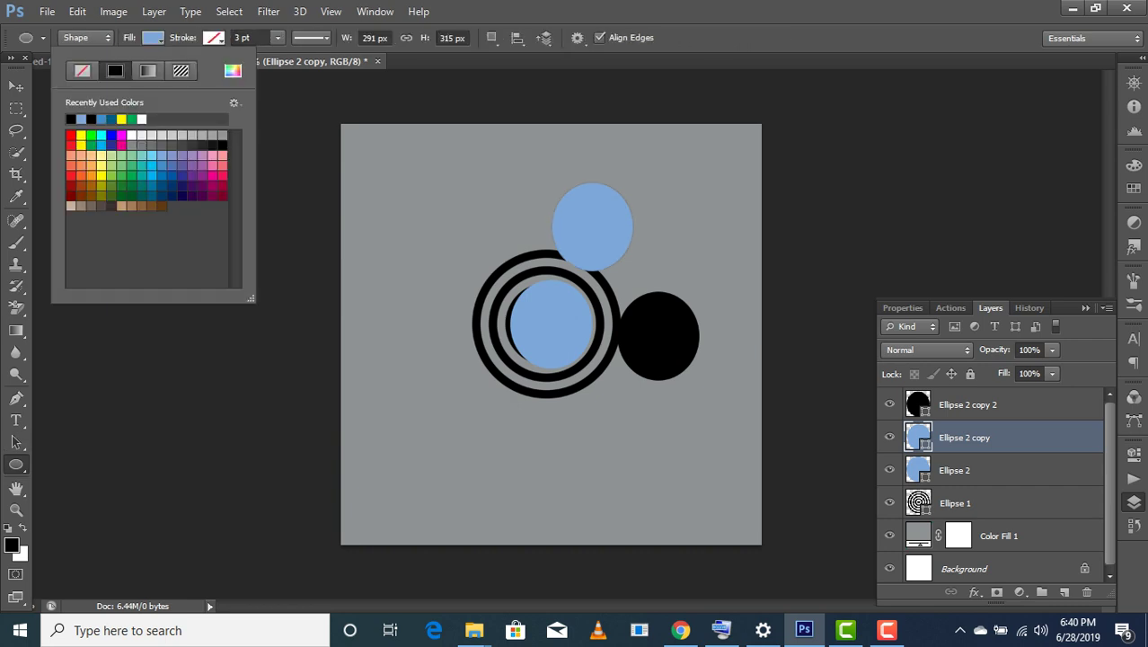
pyautogui.click(141, 135)
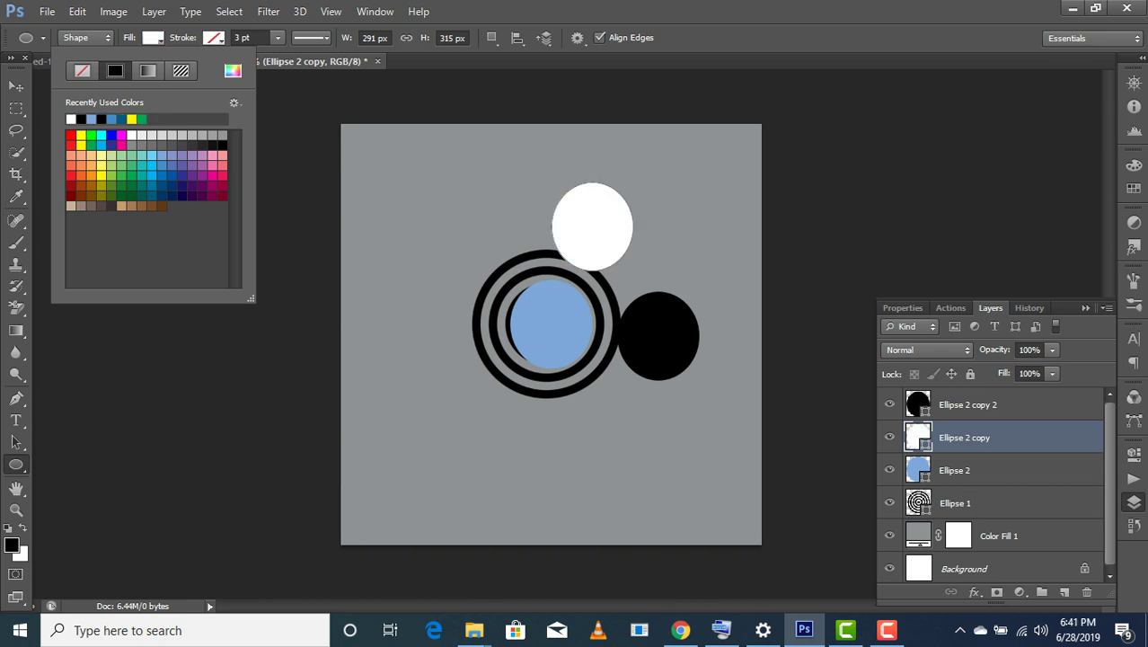
pyautogui.press('Return')
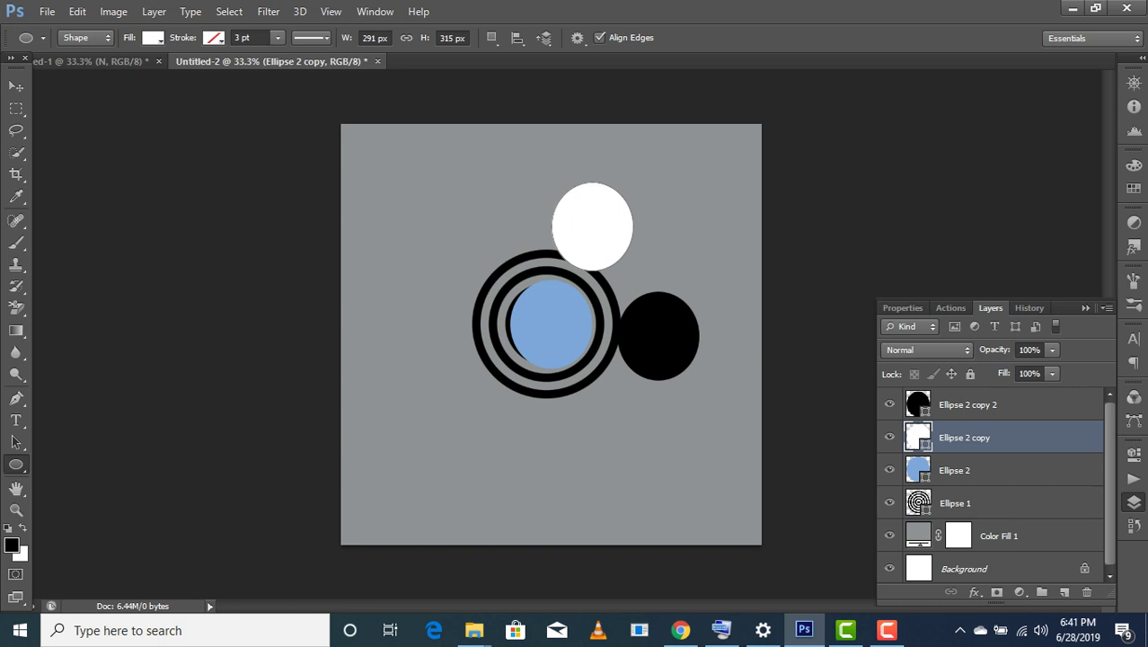
pyautogui.click(16, 85)
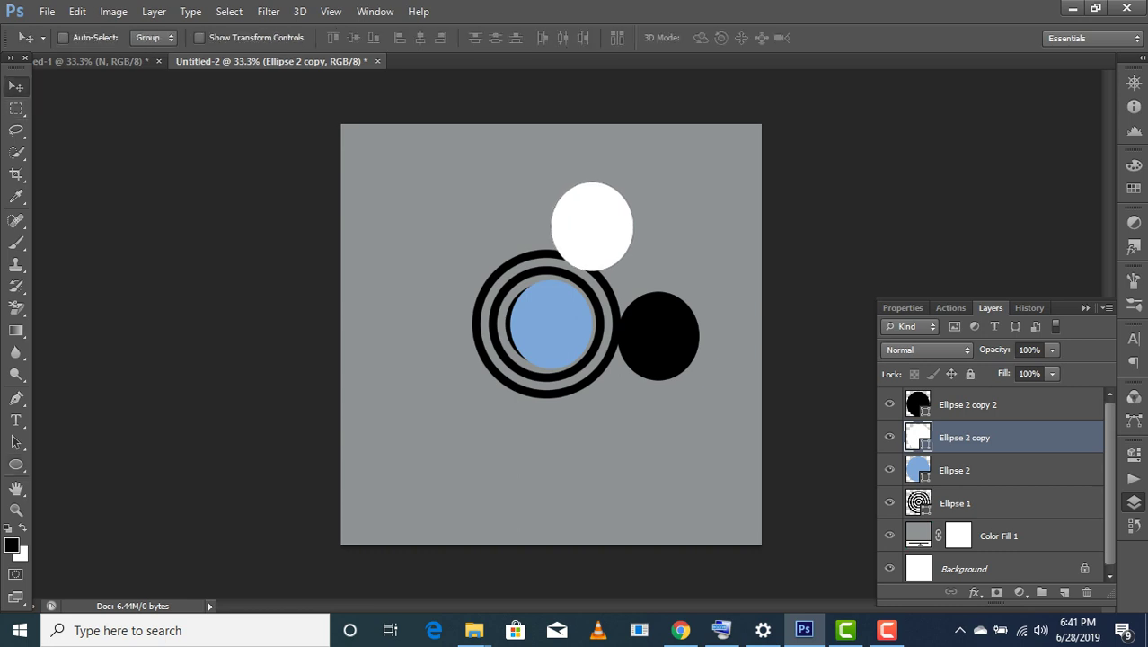
pyautogui.moveTo(695, 310)
pyautogui.mouseDown()
pyautogui.moveTo(702, 325)
pyautogui.moveTo(742, 320)
pyautogui.mouseUp()
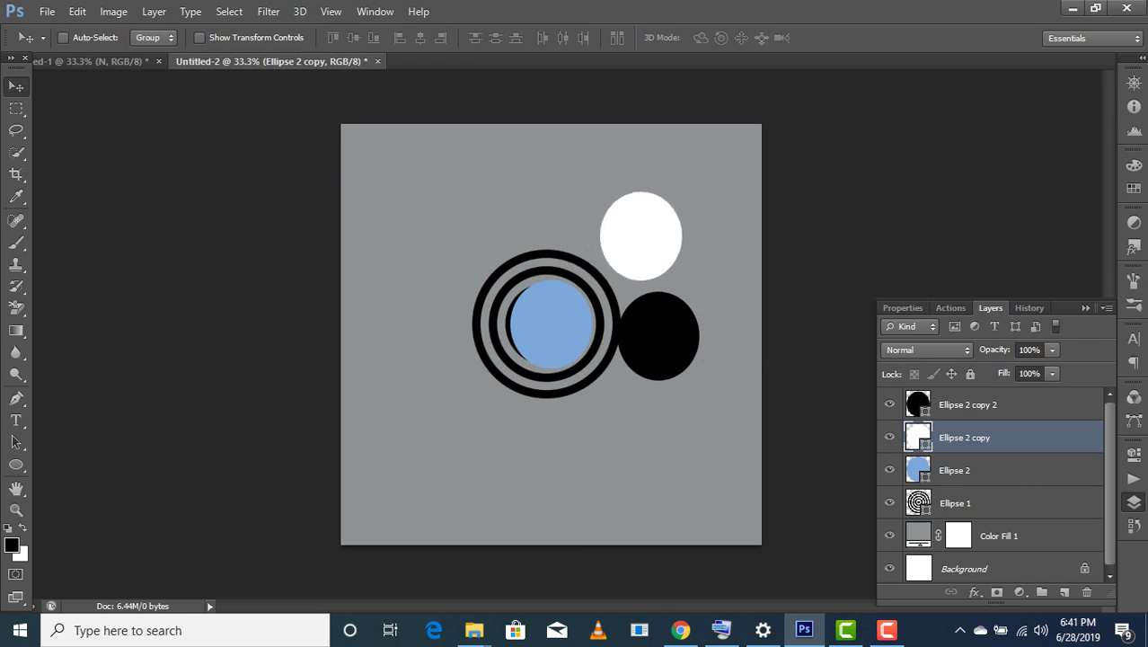
# Move the black circle over the blue circle.
pyautogui.click(968, 404)
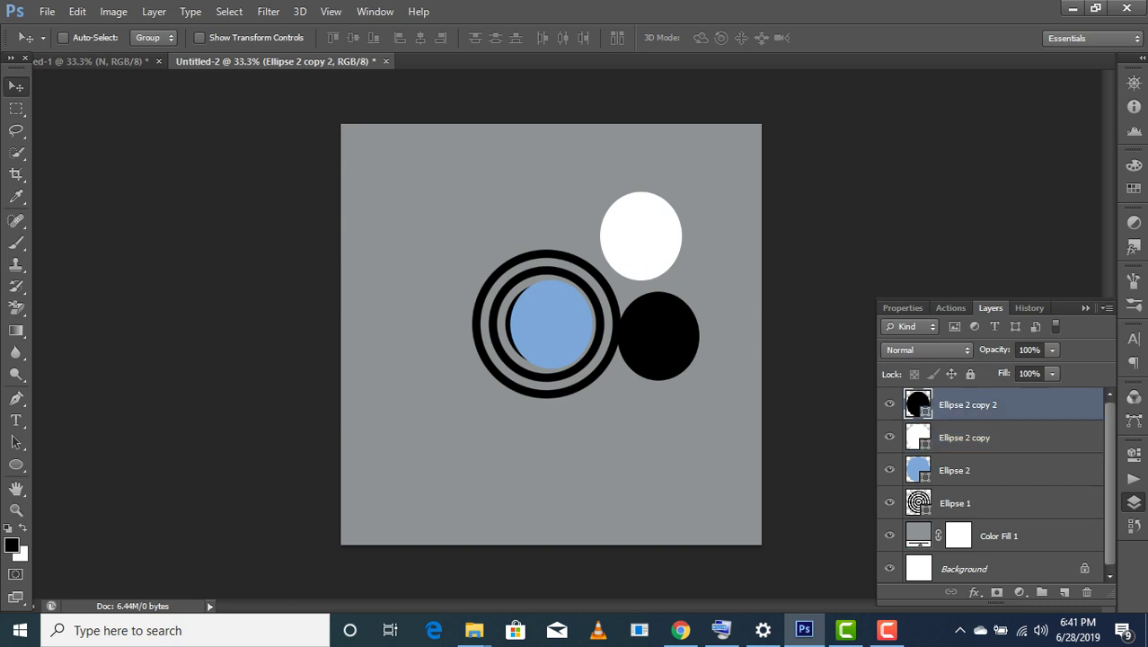
pyautogui.moveTo(659, 309); pyautogui.dragTo(582, 297)
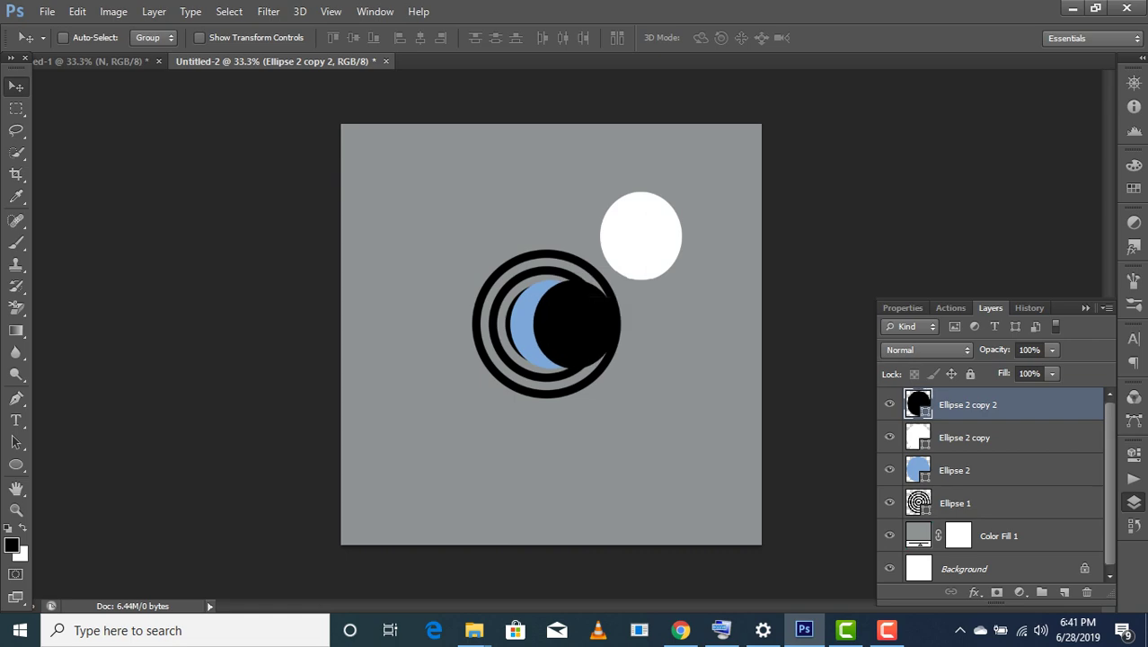
pyautogui.press('Left')
pyautogui.press('Left')
pyautogui.press('Left')
pyautogui.press('Left')
pyautogui.press('Left')
pyautogui.press('Left')
pyautogui.press('Right')
pyautogui.press('Right')
pyautogui.press('Right')
pyautogui.press('Right')
pyautogui.press('Right')
pyautogui.press('Right')
pyautogui.press('Right')
pyautogui.press('Right')
pyautogui.press('Right')
# Select the white circle's layer and nudge it down and left toward the black circle.
pyautogui.hotkey('alt', '[')
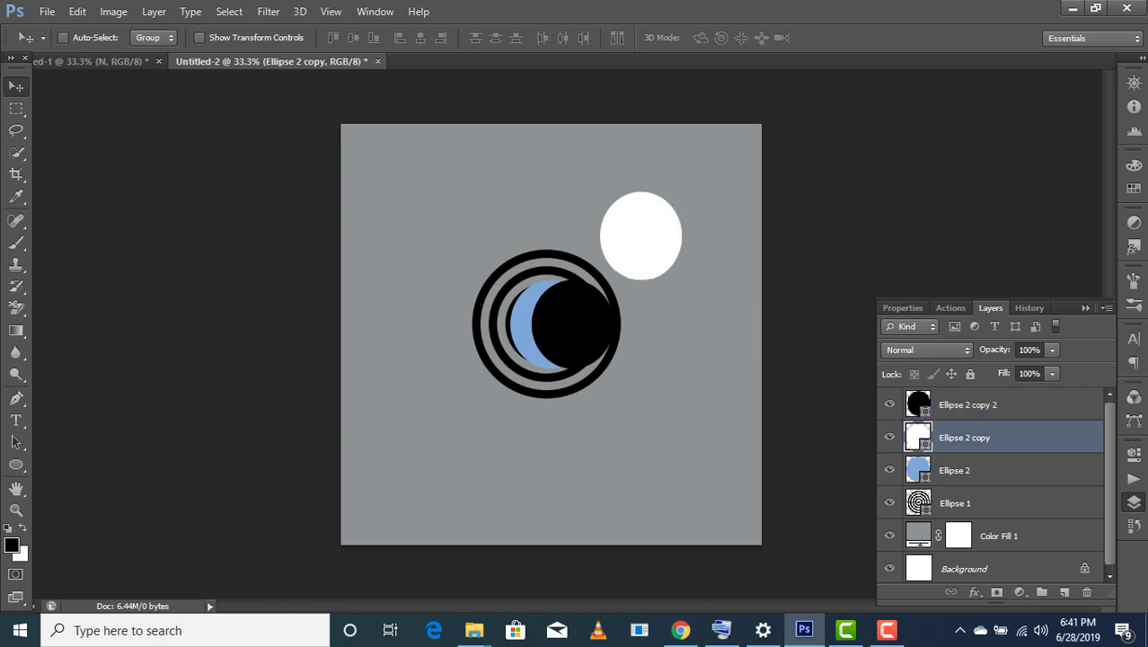
pyautogui.hotkey('shift', 'Down')
pyautogui.hotkey('shift', 'Down')
pyautogui.hotkey('shift', 'Down')
pyautogui.hotkey('shift', 'Left')
pyautogui.hotkey('shift', 'Left')
pyautogui.hotkey('shift', 'Left')
pyautogui.hotkey('shift', 'Down')
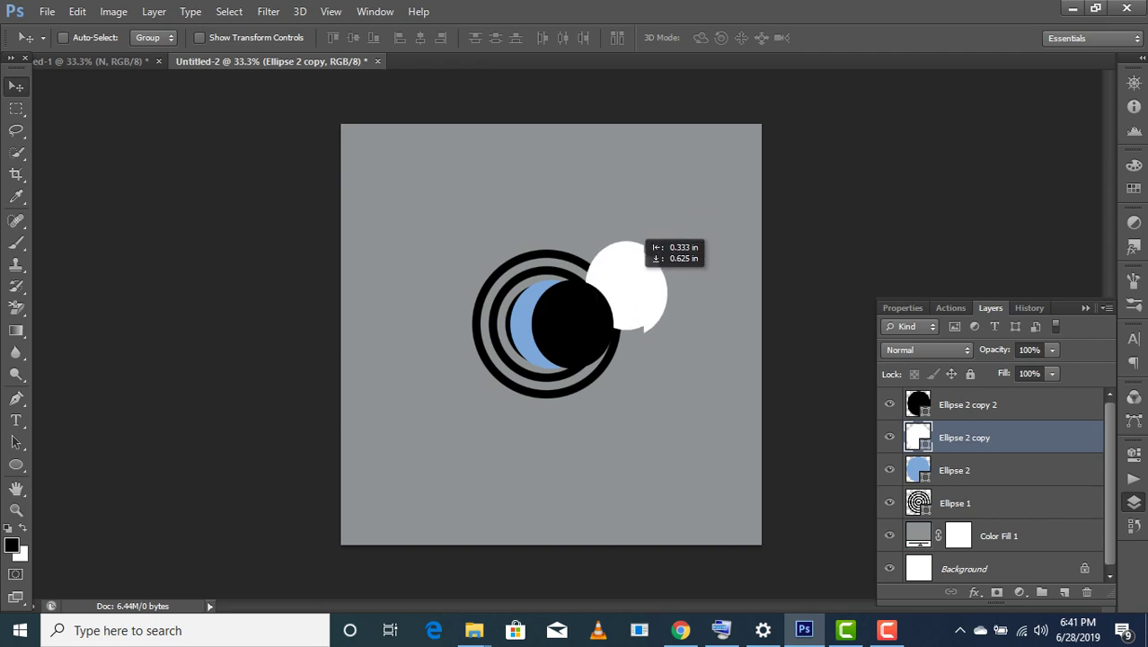
pyautogui.hotkey('shift', 'Down')
pyautogui.hotkey('shift', 'Down')
pyautogui.hotkey('shift', 'Down')
pyautogui.hotkey('shift', 'Left')
pyautogui.hotkey('shift', 'Left')
pyautogui.hotkey('shift', 'Left')
pyautogui.hotkey('shift', 'Down')
pyautogui.hotkey('shift', 'Down')
pyautogui.hotkey('shift', 'Down')
pyautogui.hotkey('shift', 'Left')
pyautogui.hotkey('shift', 'Left')
pyautogui.hotkey('shift', 'Left')
pyautogui.hotkey('shift', 'Down')
pyautogui.hotkey('shift', 'Down')
pyautogui.hotkey('shift', 'Left')
pyautogui.hotkey('shift', 'Left')
pyautogui.hotkey('shift', 'Left')
pyautogui.hotkey('shift', 'Left')
pyautogui.hotkey('shift', 'Left')
pyautogui.hotkey('shift', 'Left')
pyautogui.hotkey('shift', 'Left')
pyautogui.hotkey('shift', 'Left')
pyautogui.hotkey('shift', 'Left')
pyautogui.hotkey('shift', 'Down')
pyautogui.hotkey('shift', 'Down')
pyautogui.hotkey('shift', 'Right')
pyautogui.hotkey('shift', 'Right')
pyautogui.hotkey('shift', 'Right')
pyautogui.hotkey('shift', 'Right')
pyautogui.hotkey('shift', 'Right')
pyautogui.hotkey('shift', 'Down')
pyautogui.hotkey('shift', 'Right')
pyautogui.hotkey('shift', 'Right')
pyautogui.hotkey('shift', 'Right')
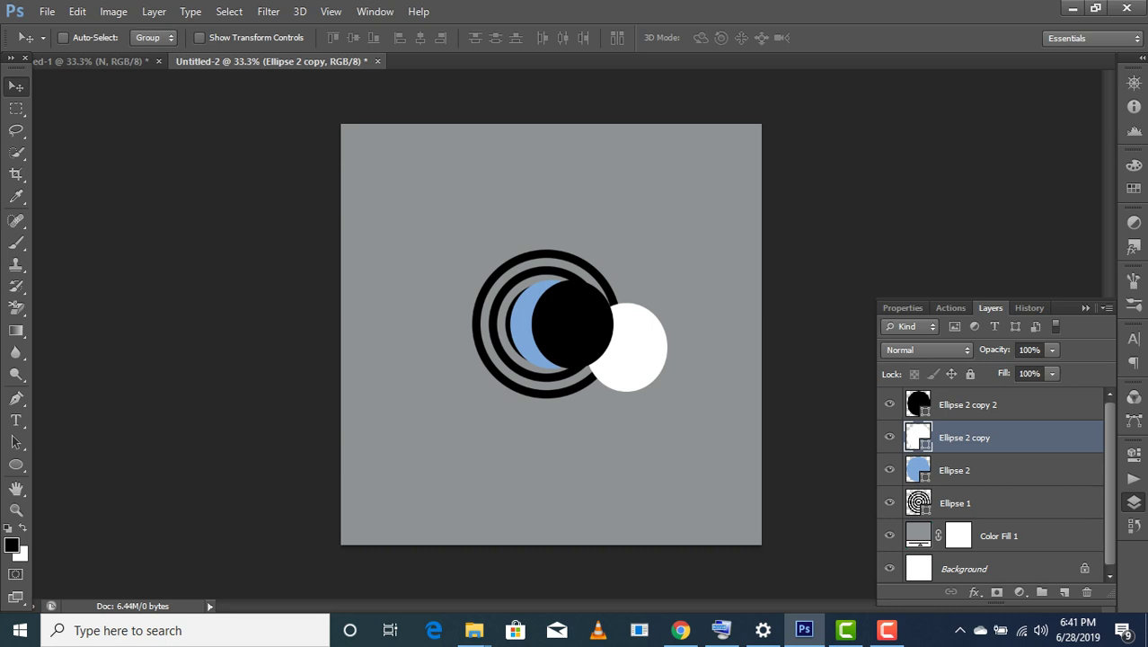
# Bring the white circle's layer to the top and place it over the black crescent.
pyautogui.moveTo(916, 438); pyautogui.dragTo(916, 401)
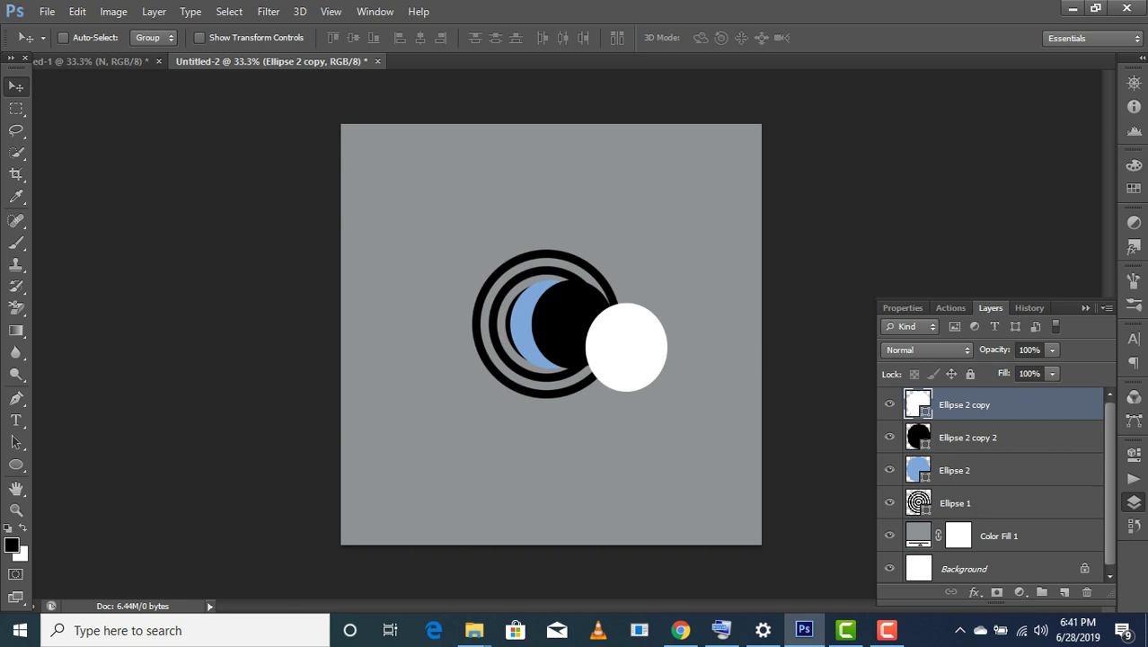
pyautogui.moveTo(664, 333); pyautogui.dragTo(629, 310)
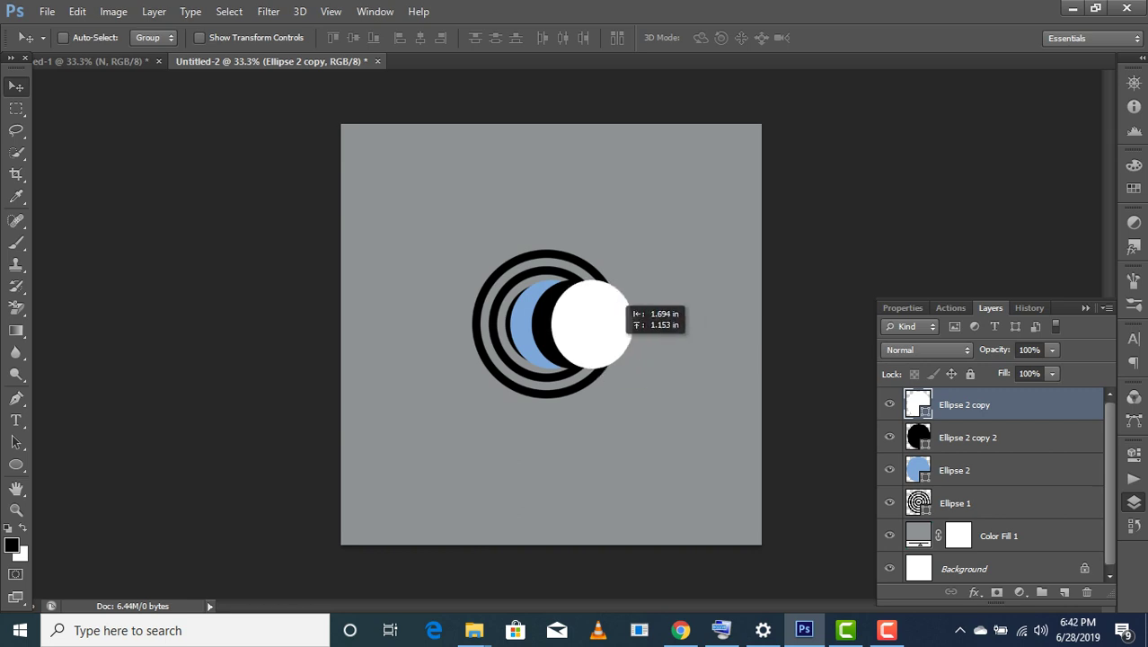
pyautogui.moveTo(628, 310); pyautogui.dragTo(628, 310)
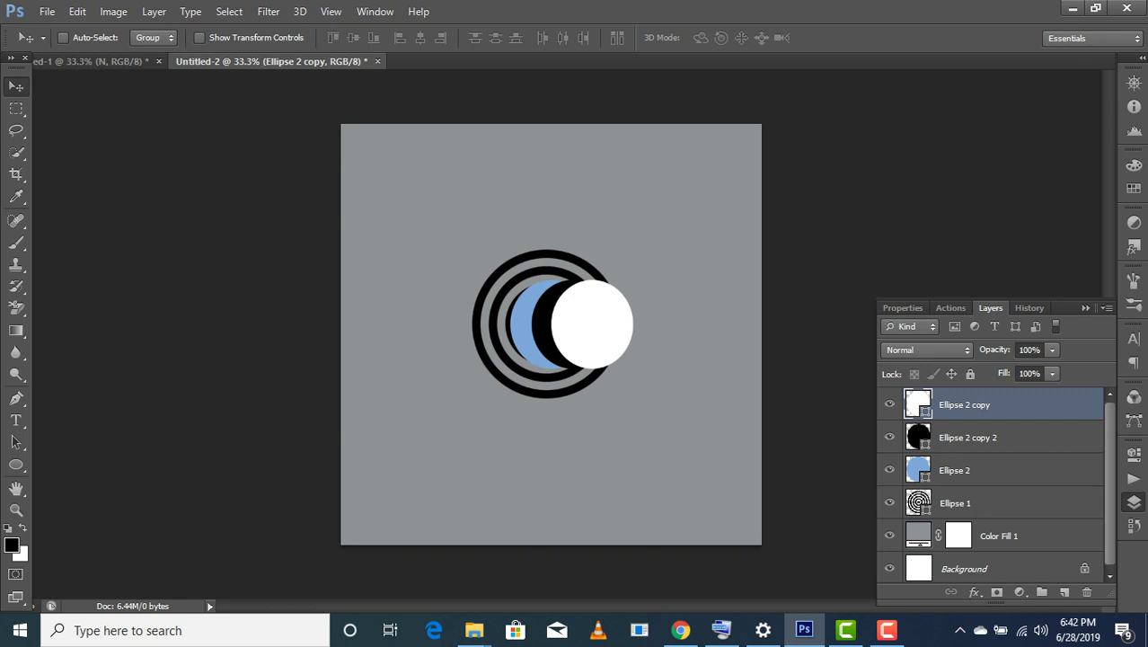
# Fine-tune the blue, black and white circle offsets and start narrowing the white circle.
pyautogui.click(954, 470)
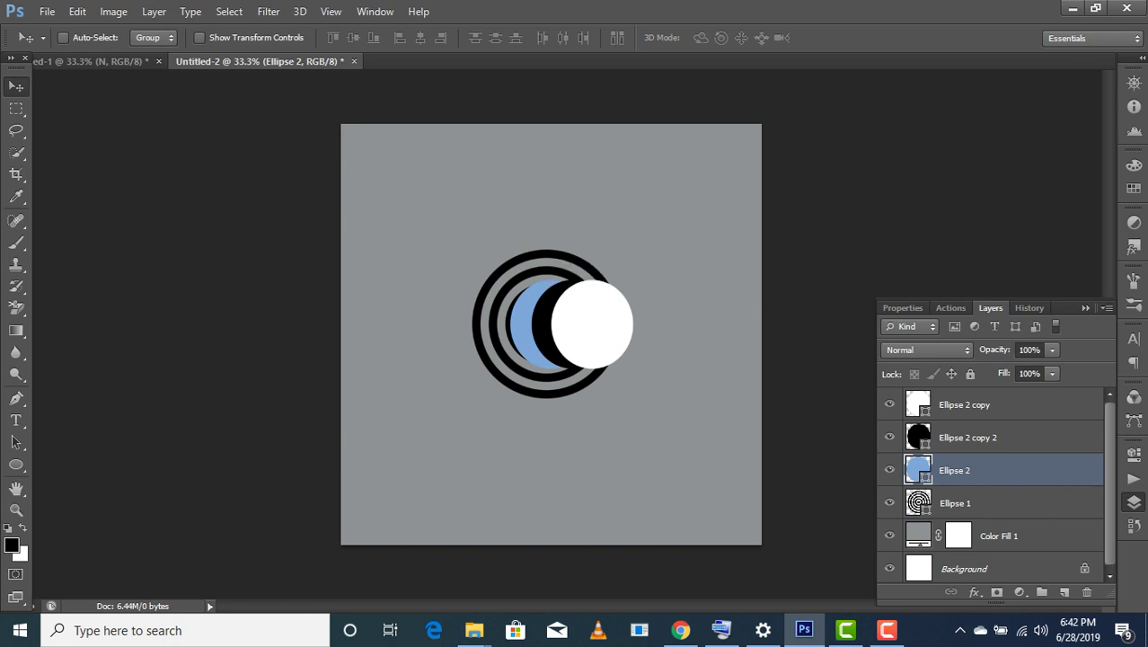
pyautogui.moveTo(552, 323); pyautogui.dragTo(557, 326)
pyautogui.click(968, 438)
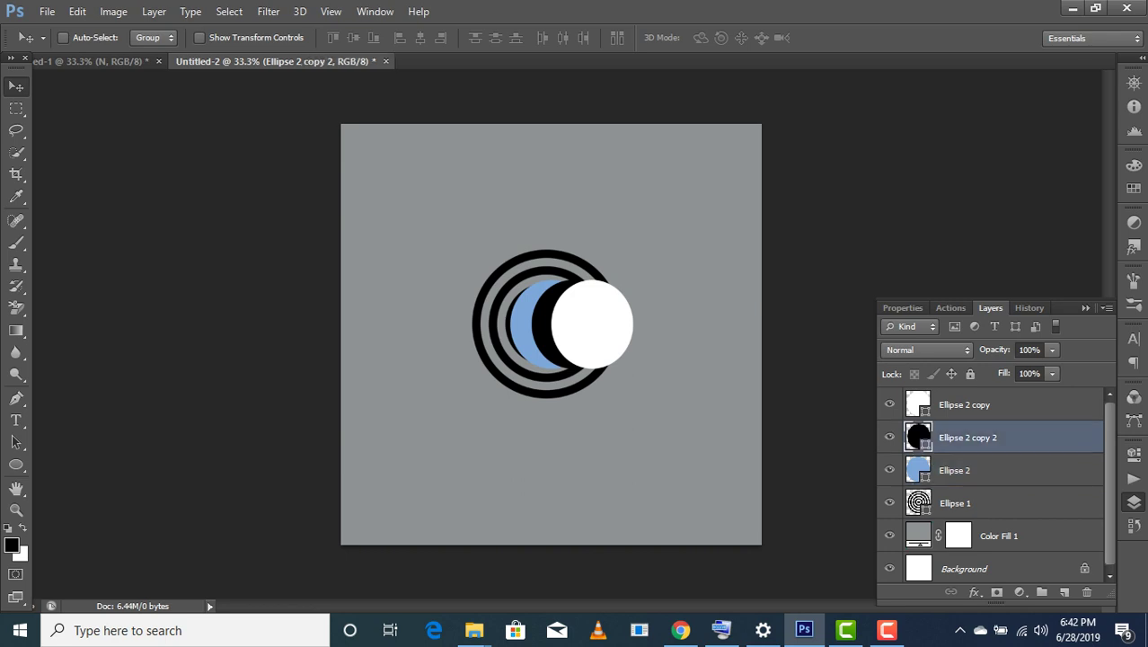
pyautogui.moveTo(587, 329); pyautogui.dragTo(580, 329)
pyautogui.click(964, 405)
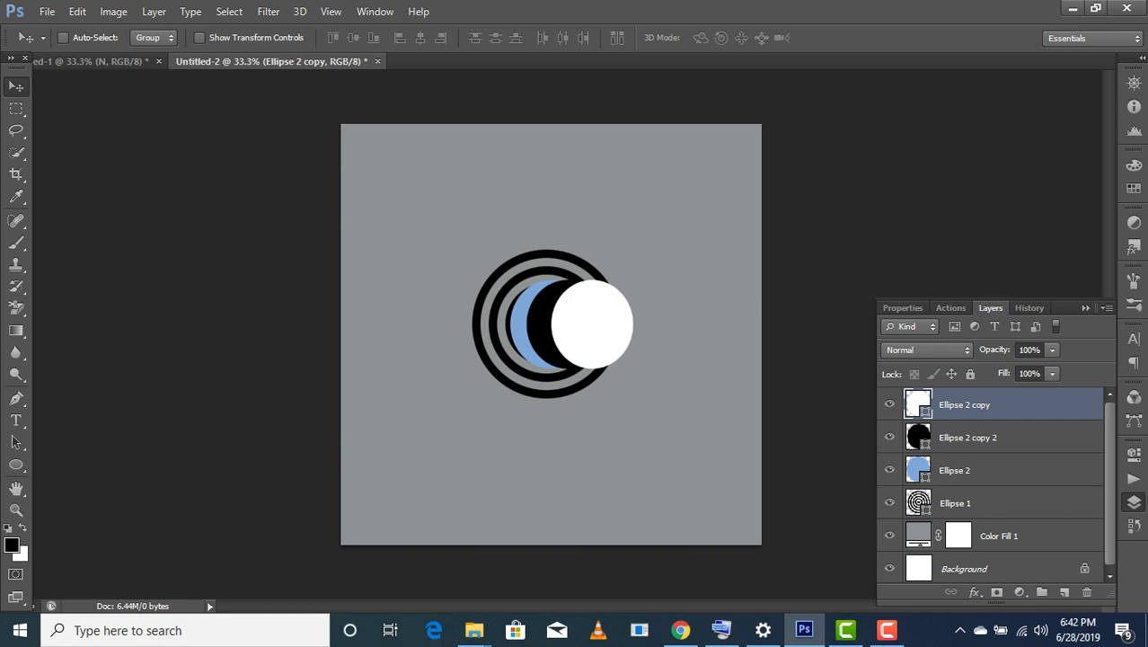
pyautogui.moveTo(620, 290); pyautogui.dragTo(614, 287)
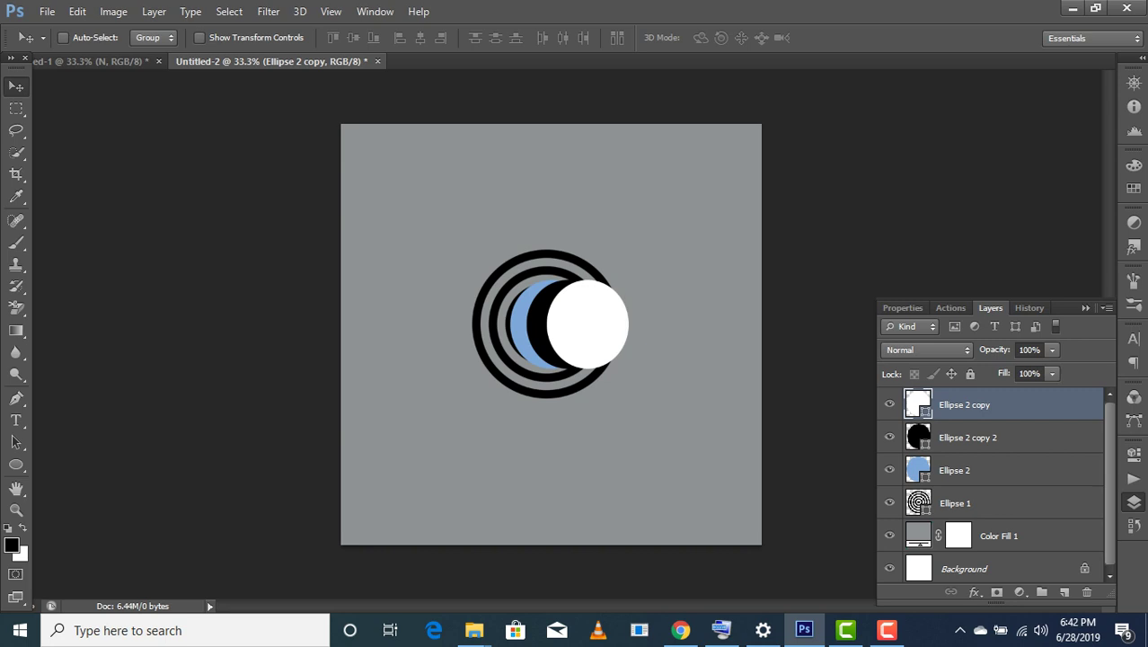
pyautogui.click(200, 37)
pyautogui.moveTo(627, 325); pyautogui.dragTo(616, 324)
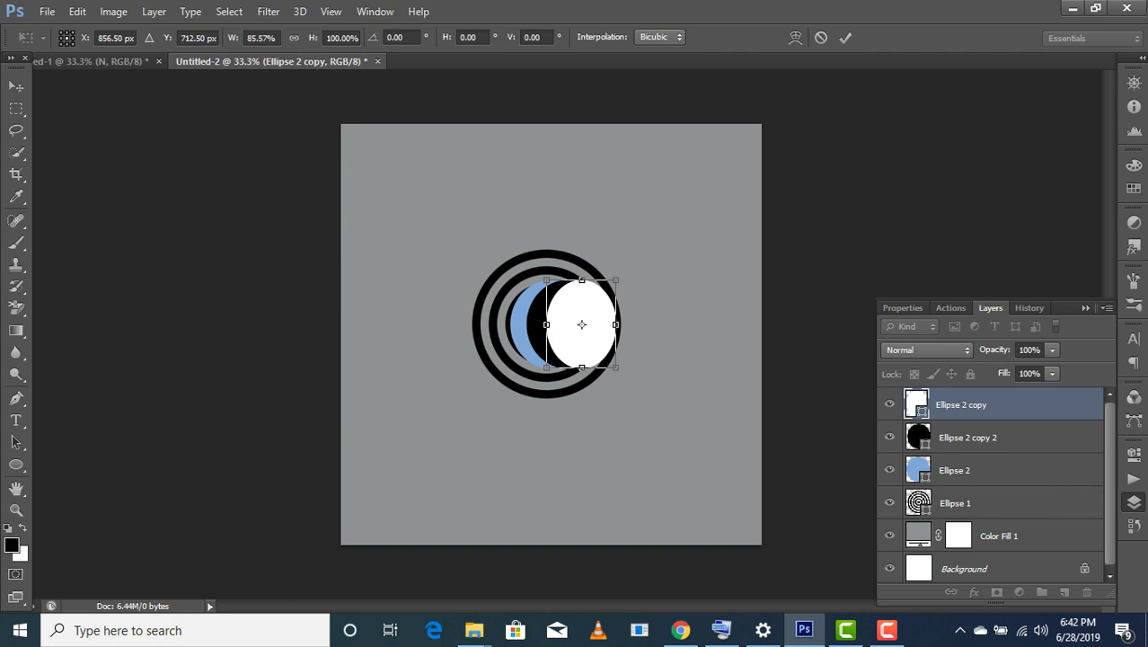
# Commit the white circle's narrower width and hide the transform controls.
pyautogui.click(845, 37)
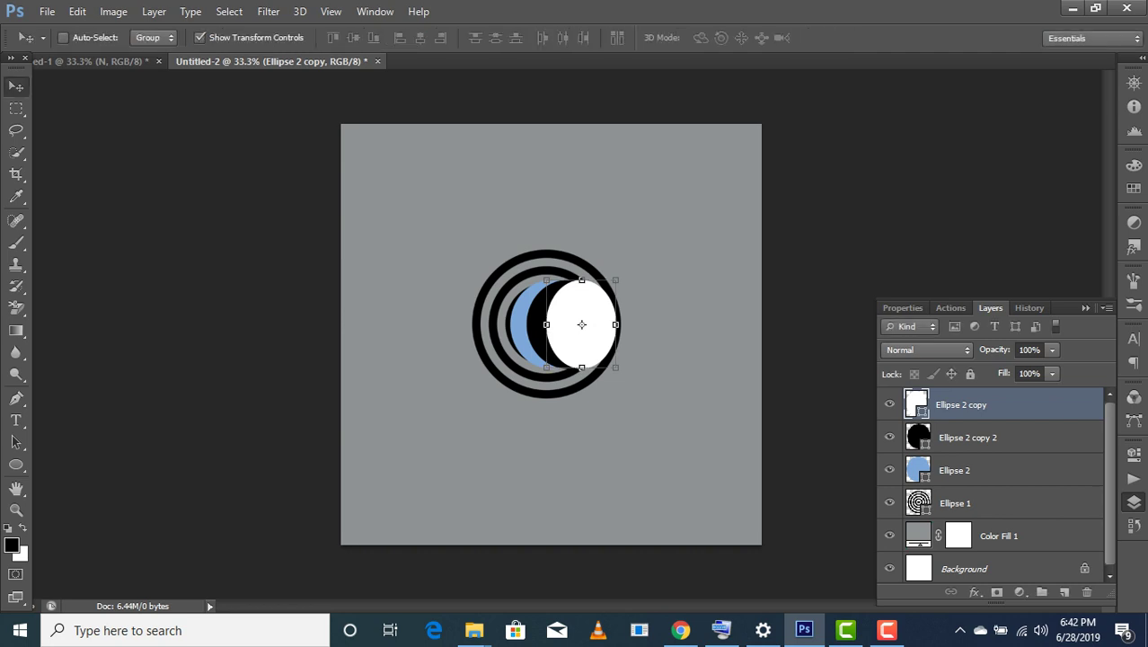
pyautogui.click(199, 37)
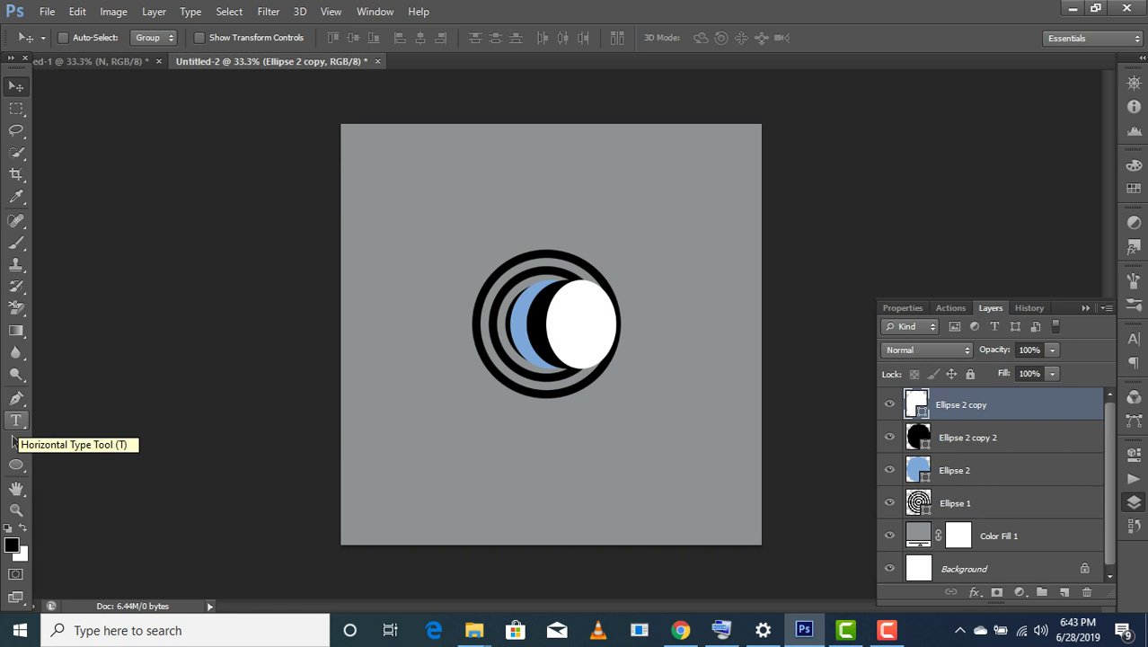
# Choose the horizontal Type tool with the Vivaldi Italic font.
pyautogui.click(16, 420)
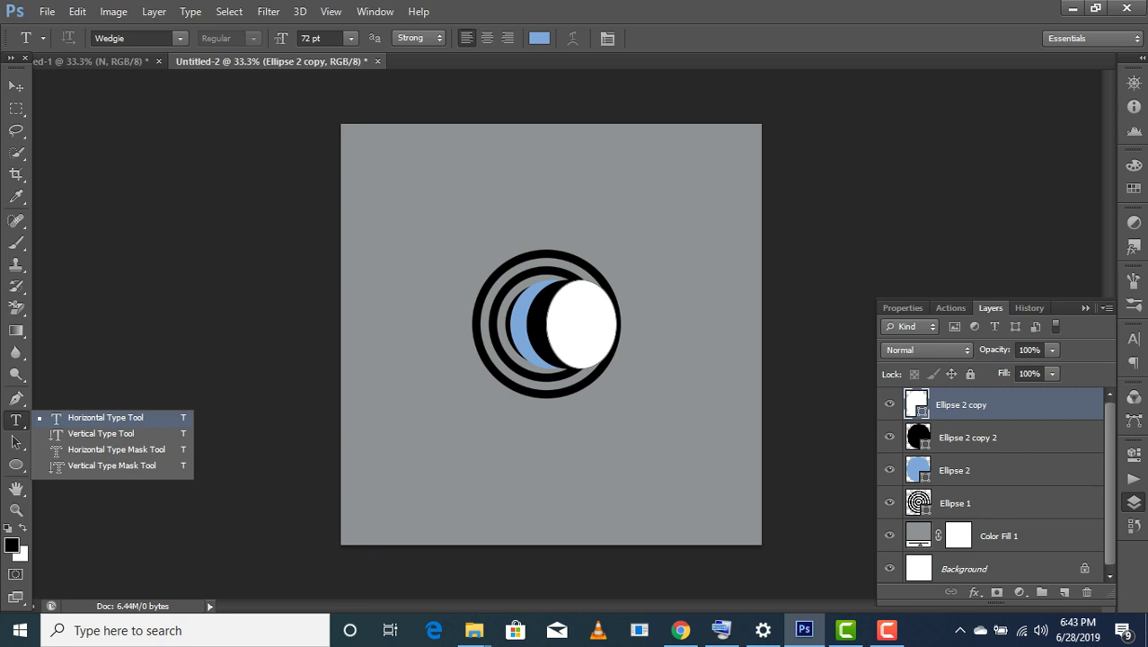
pyautogui.click(105, 417)
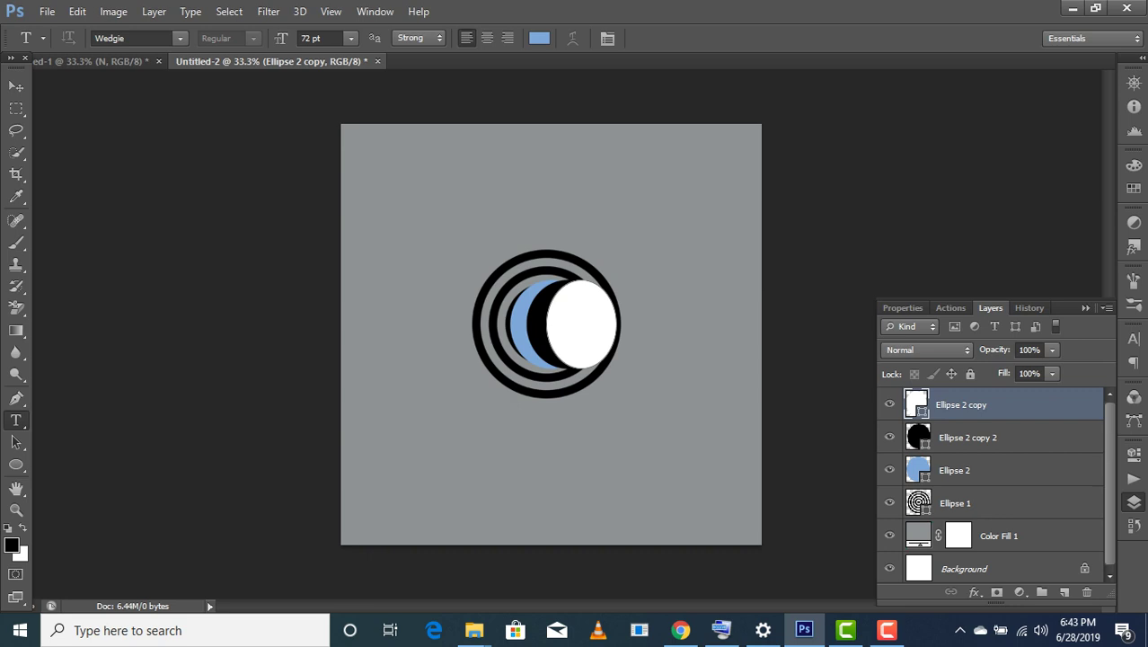
pyautogui.click(180, 38)
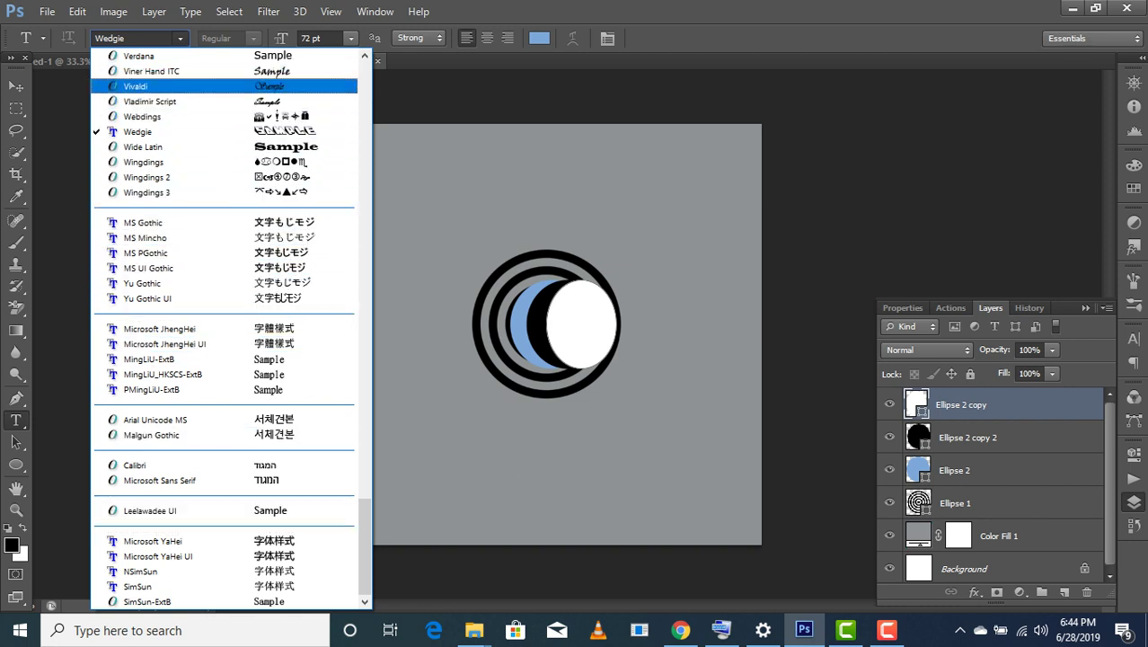
pyautogui.click(143, 85)
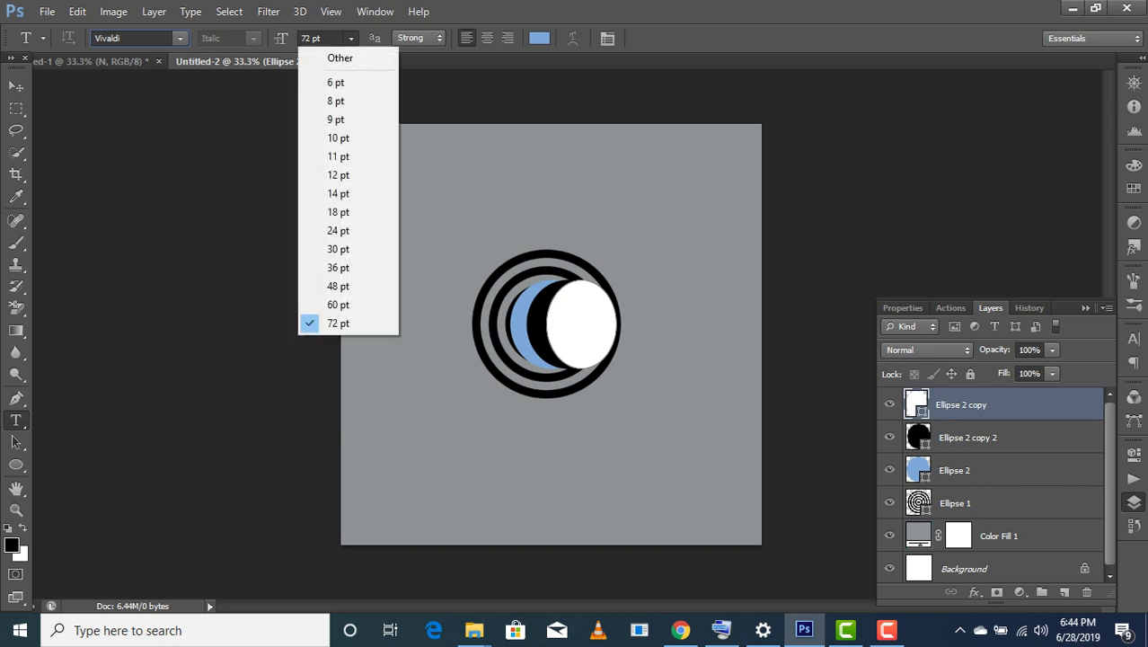
# Change the type size from 72 to 92 pt and start a text layer in the white circle.
pyautogui.press('Escape')
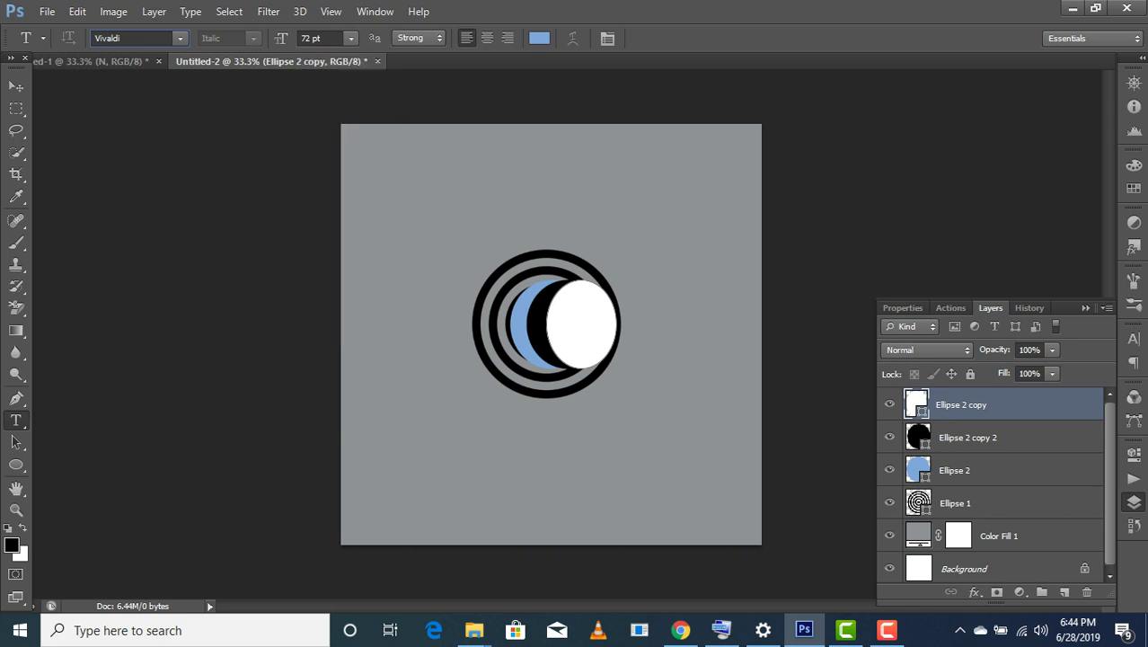
pyautogui.click(306, 38)
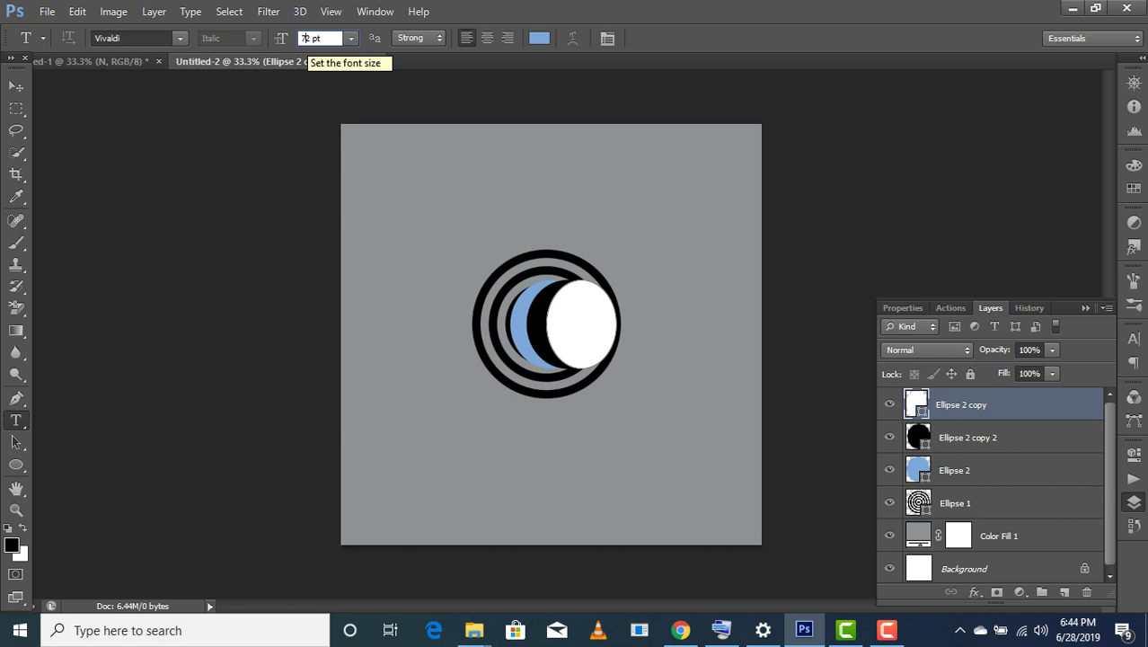
pyautogui.press('BackSpace')
pyautogui.write('9')
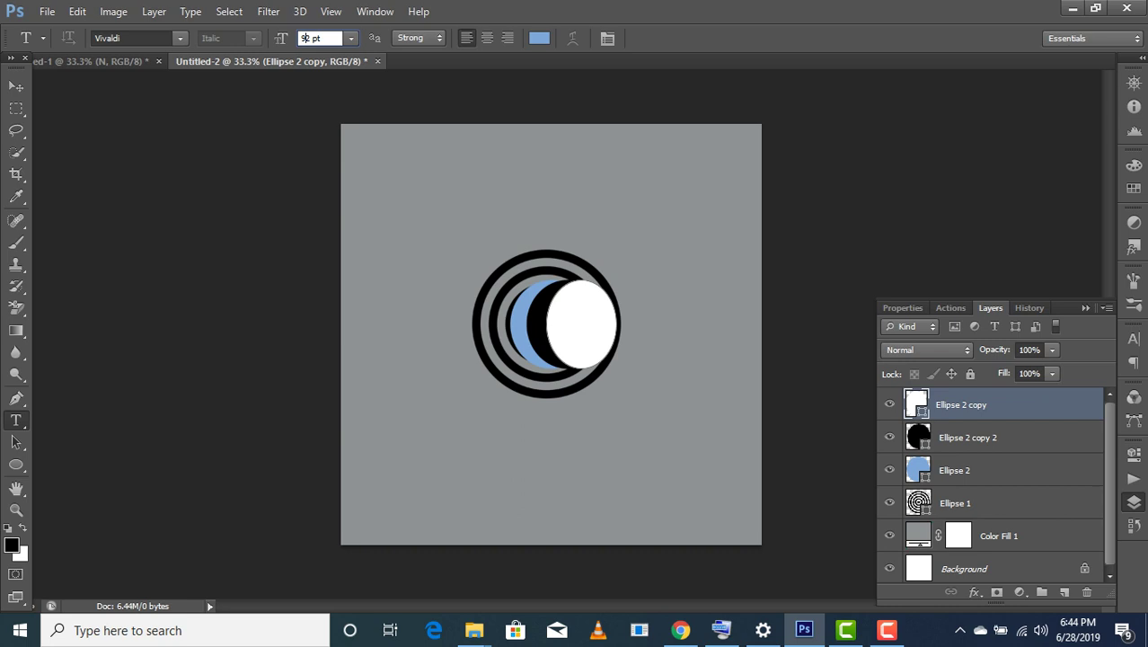
pyautogui.click(581, 324)
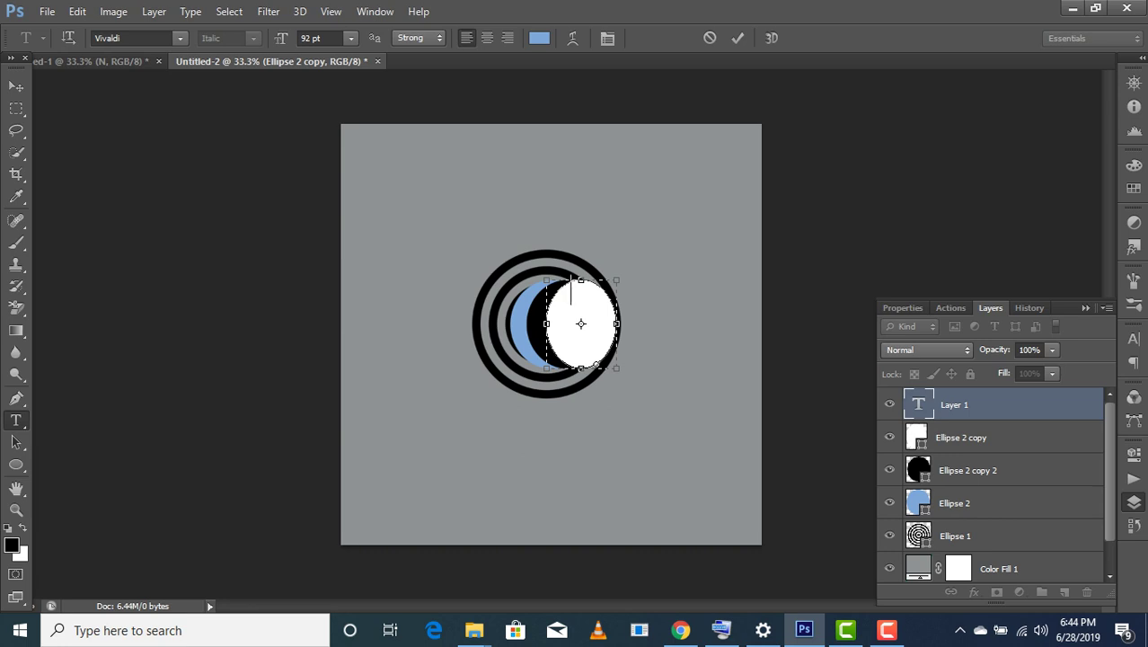
# Type a lowercase u, set its size to 200 pt, and commit it.
pyautogui.write('U')
pyautogui.press('BackSpace')
pyautogui.write('u')
pyautogui.click(351, 37)
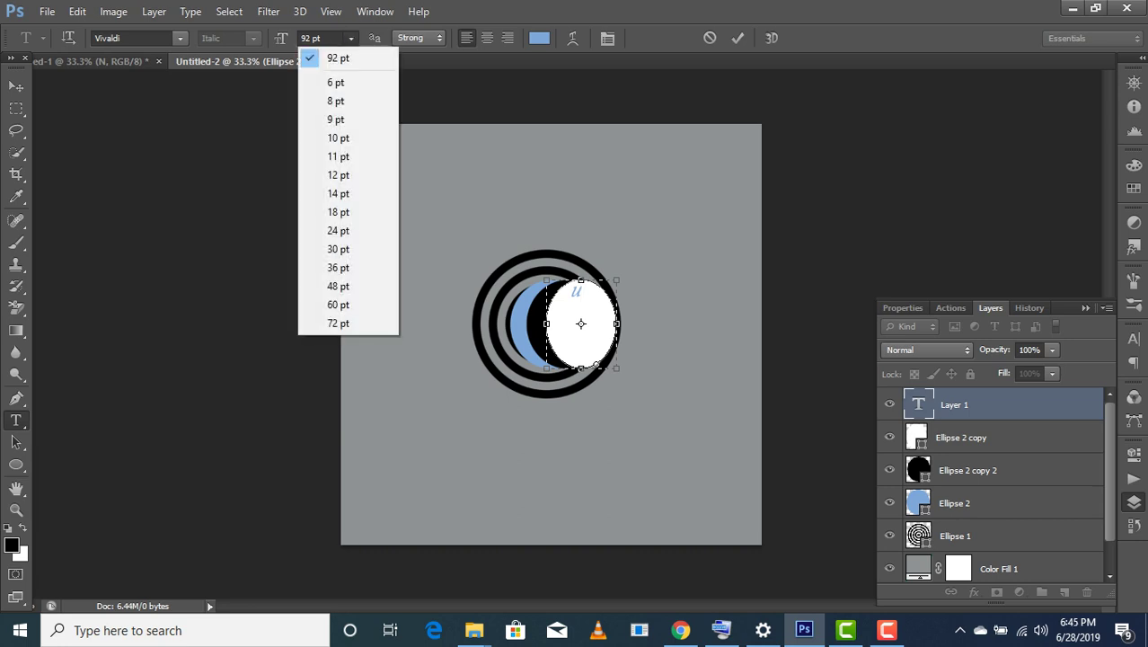
pyautogui.click(351, 37)
pyautogui.click(319, 38)
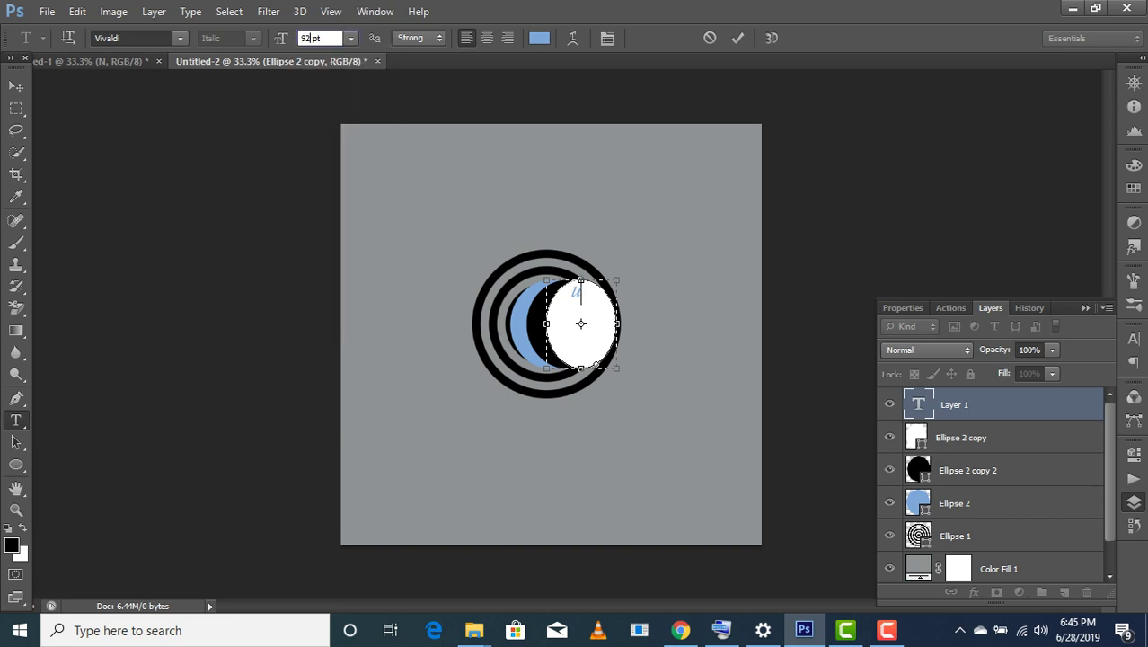
pyautogui.press('BackSpace')
pyautogui.write('200')
pyautogui.press('Return')
pyautogui.click(737, 38)
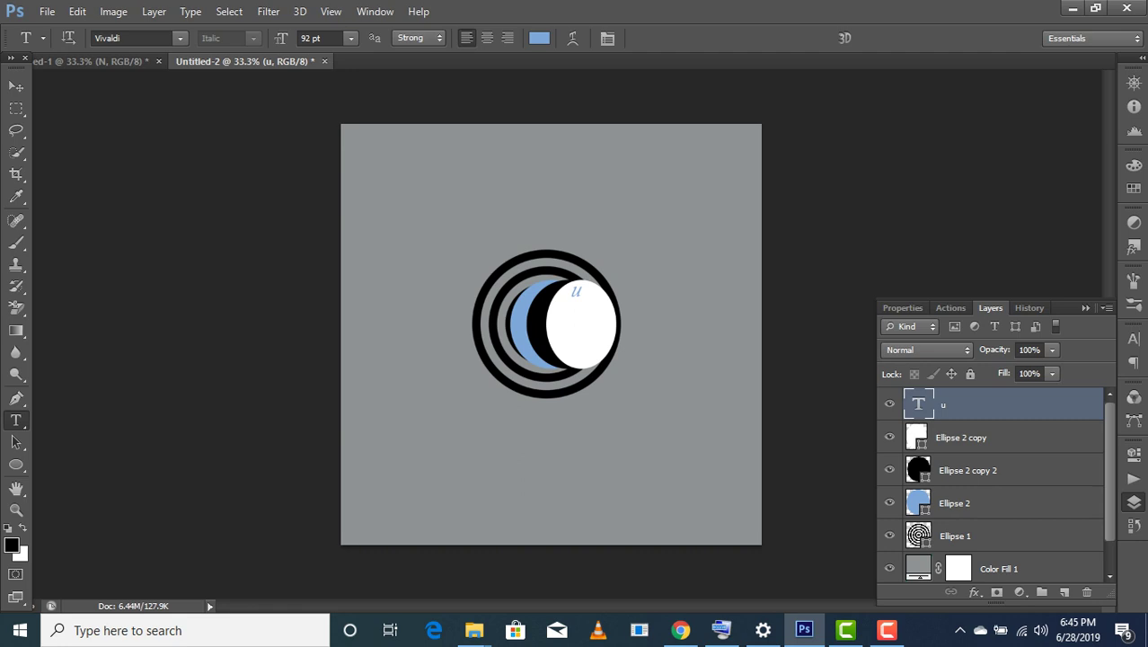
# Leave a second empty text layer on the circle, then reselect the u text for editing.
pyautogui.click(583, 280)
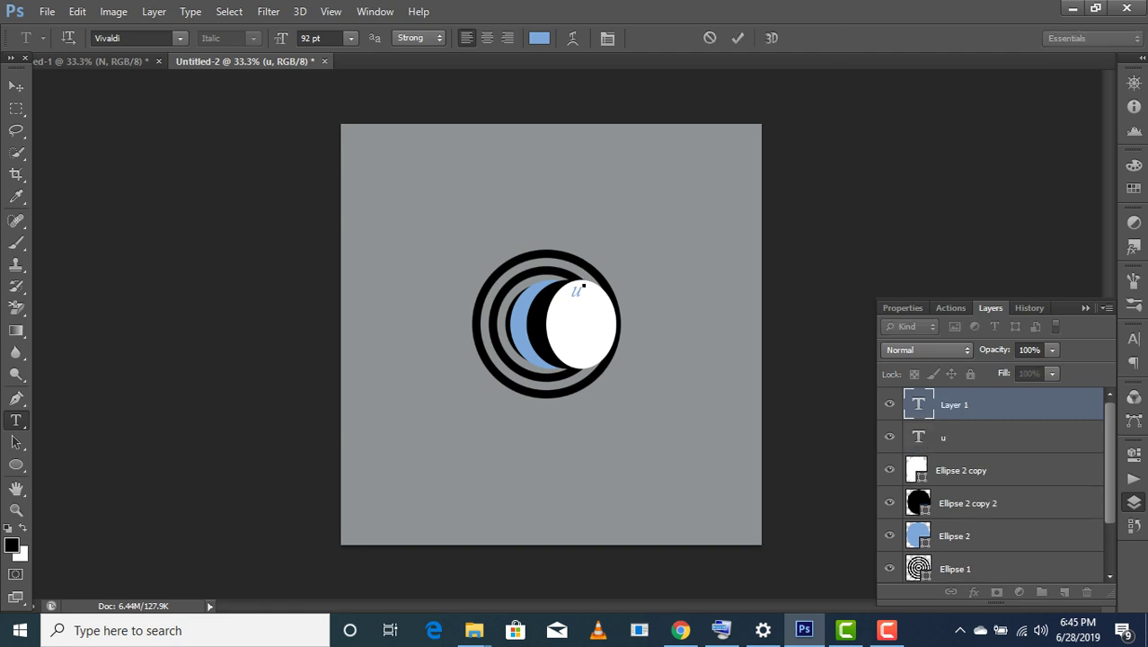
pyautogui.write('U')
pyautogui.press('BackSpace')
pyautogui.press('Escape')
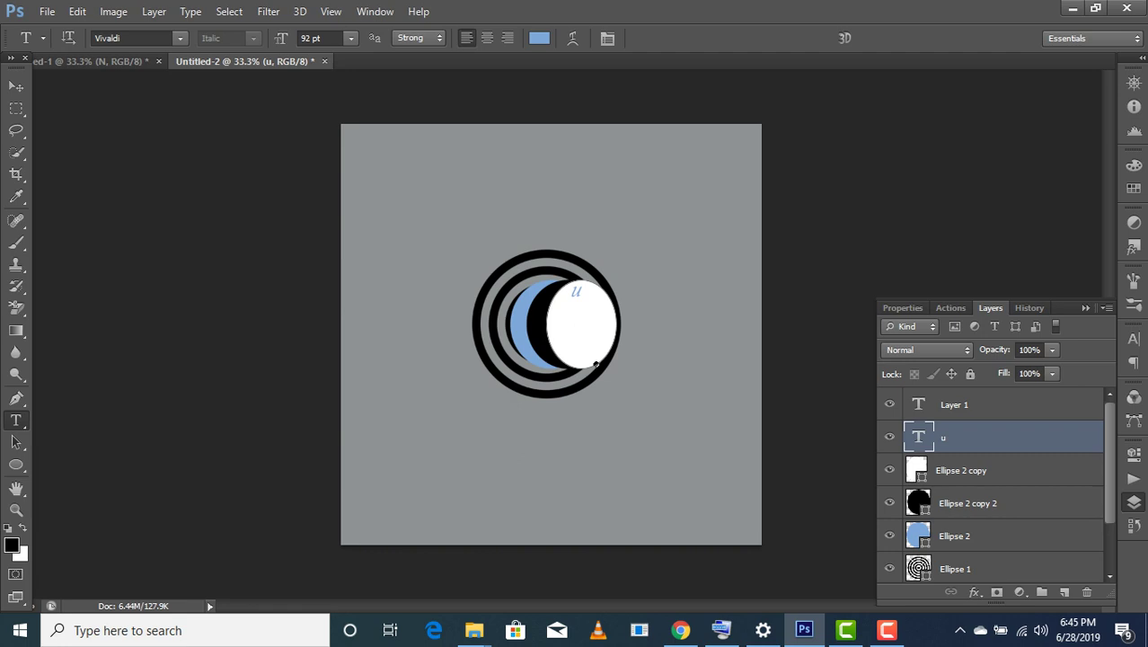
pyautogui.click(596, 363)
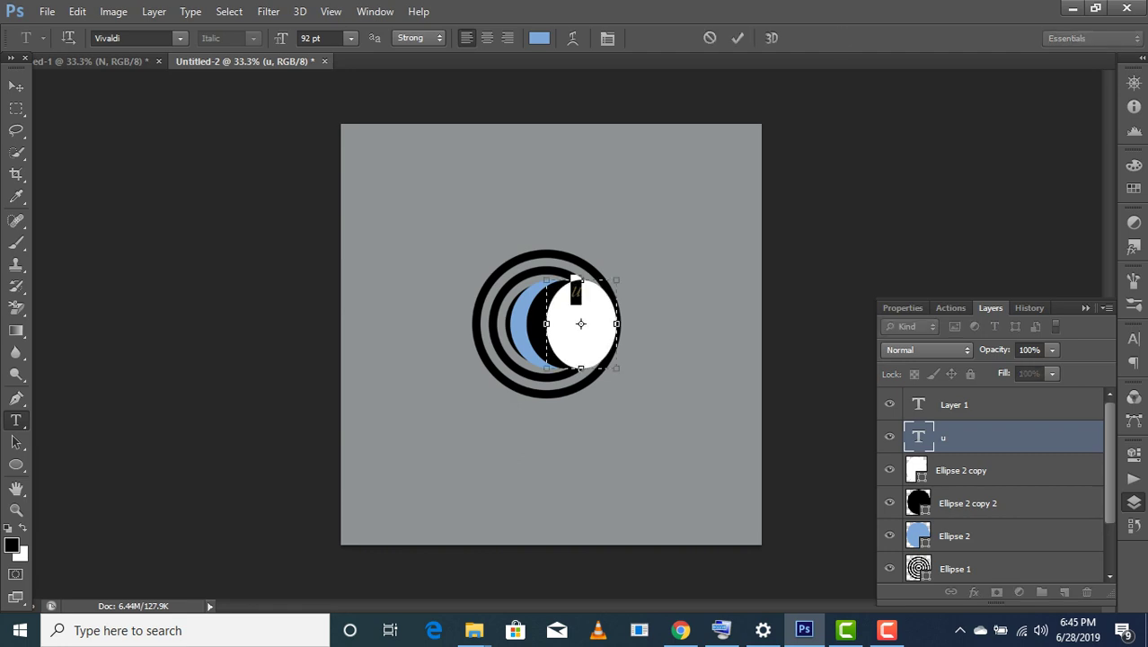
# Delete the small u and set the type size to 200 pt.
pyautogui.press('BackSpace')
pyautogui.click(351, 37)
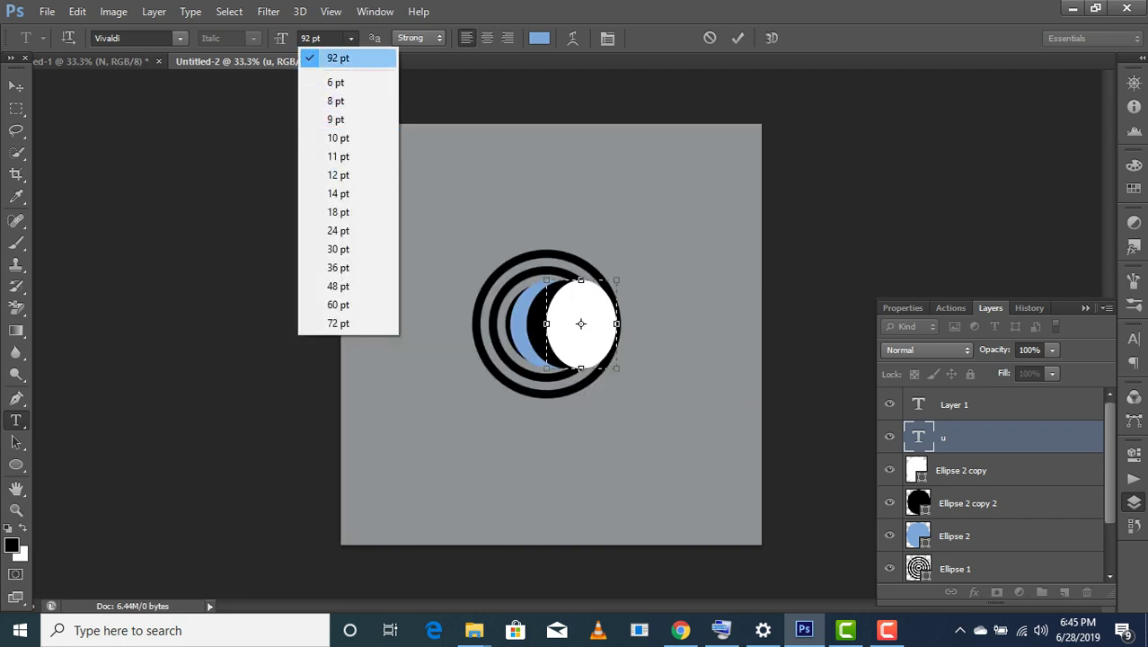
pyautogui.click(315, 38)
pyautogui.write('9')
pyautogui.press('BackSpace')
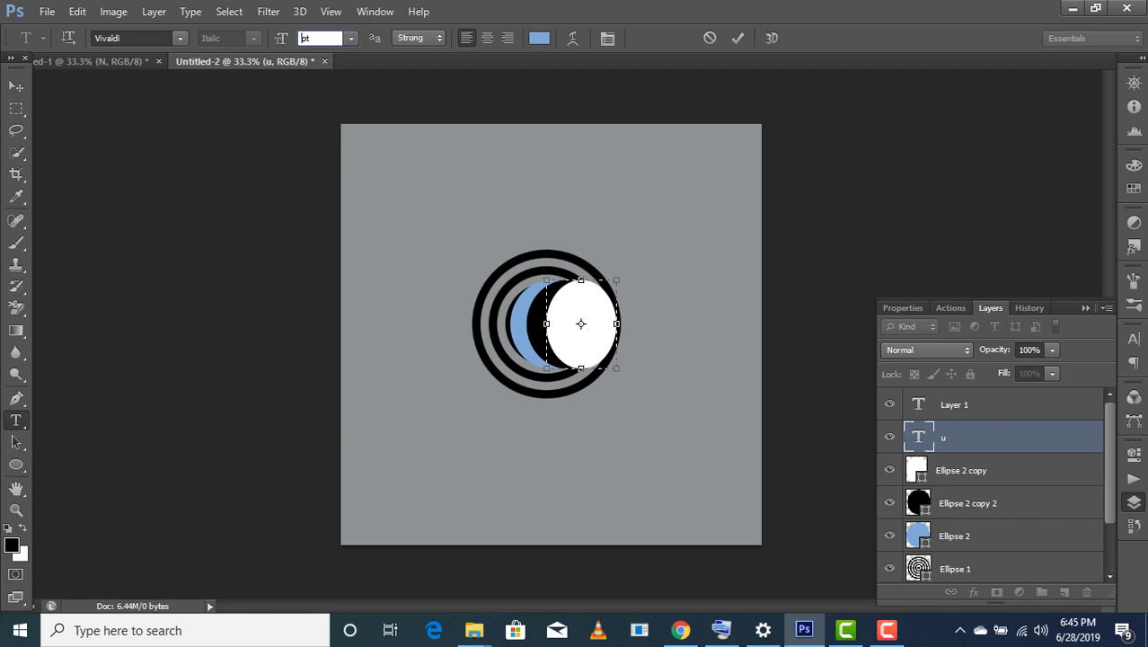
pyautogui.write('200')
pyautogui.press('Return')
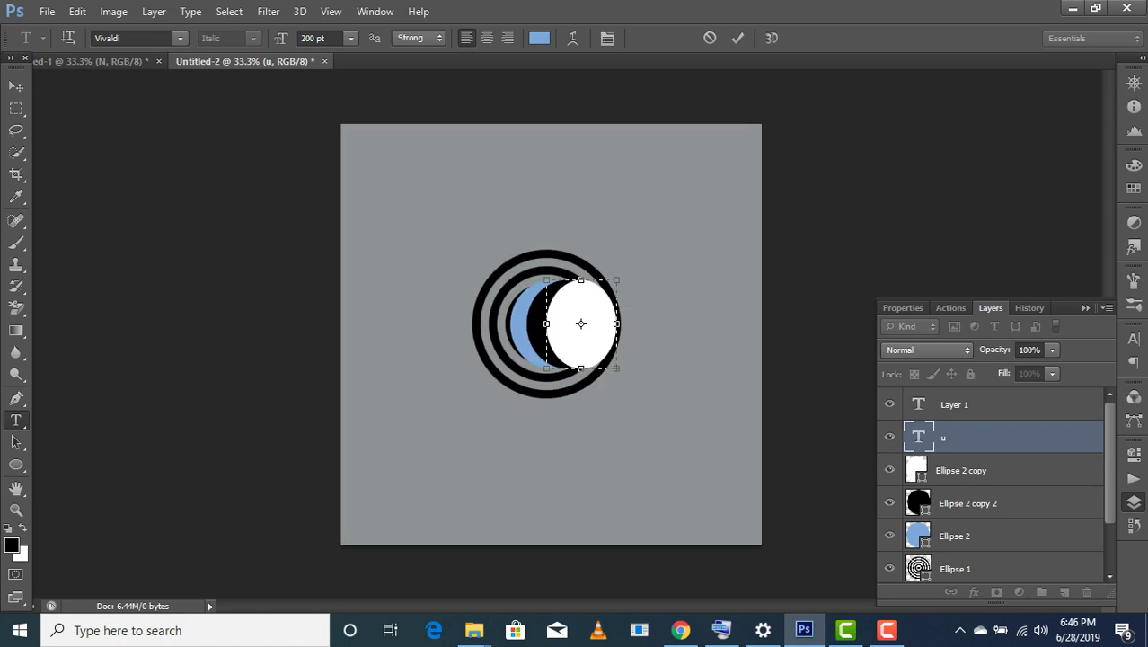
pyautogui.press('Return')
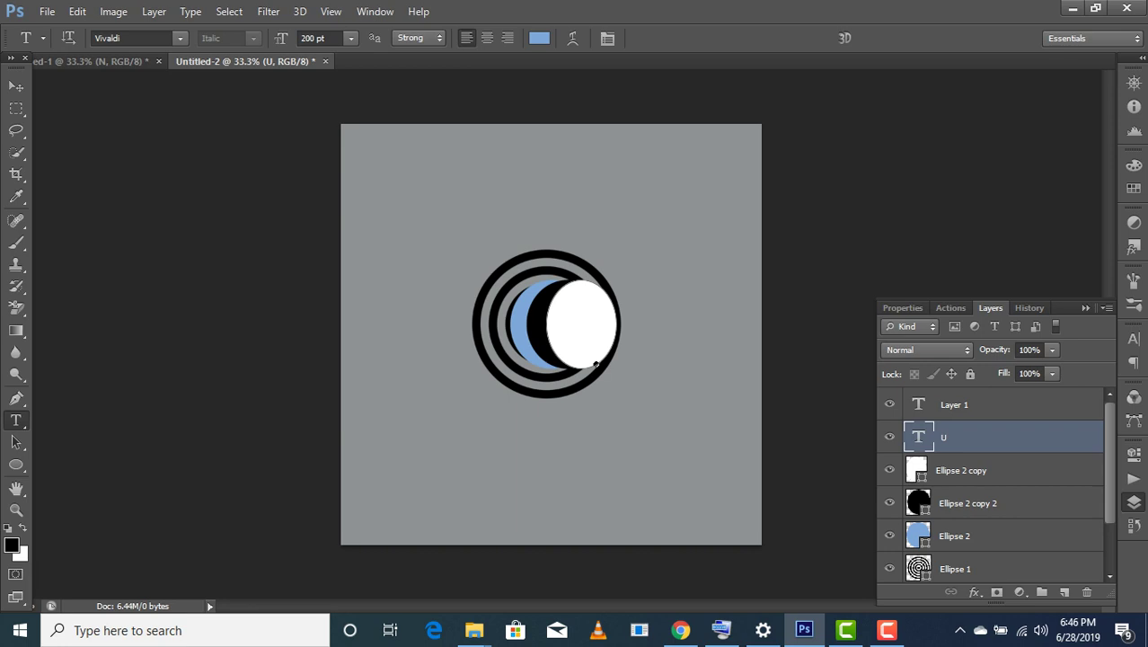
# Delete the empty Layer 1 and place a new u centred in the white circle.
pyautogui.hotkey('alt', ']')
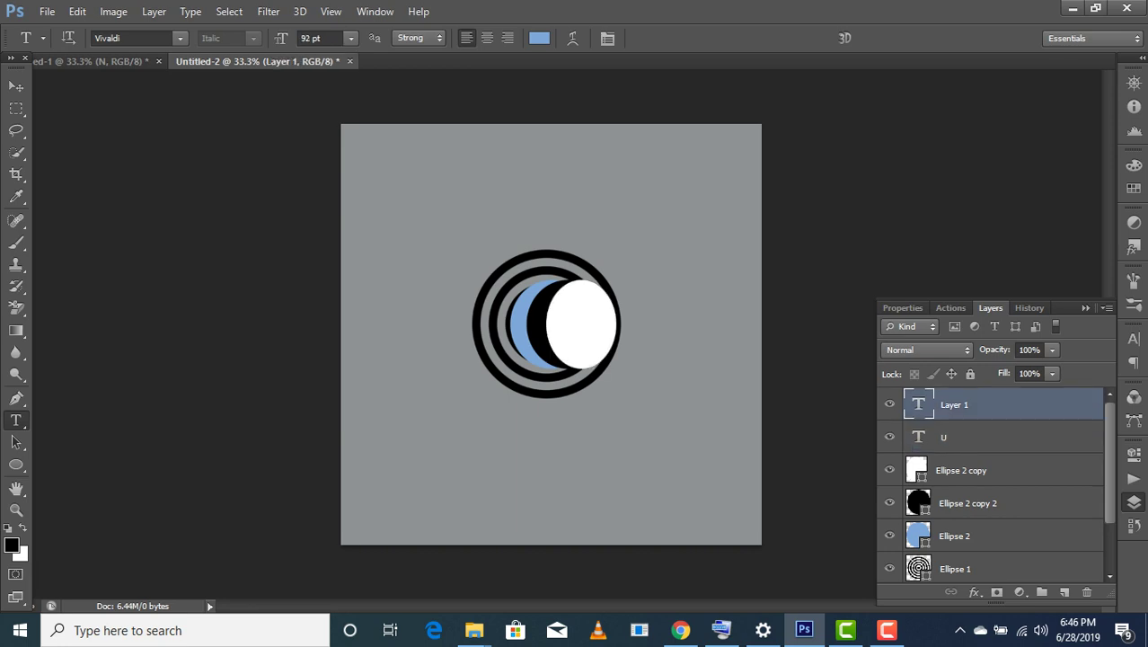
pyautogui.press('Delete')
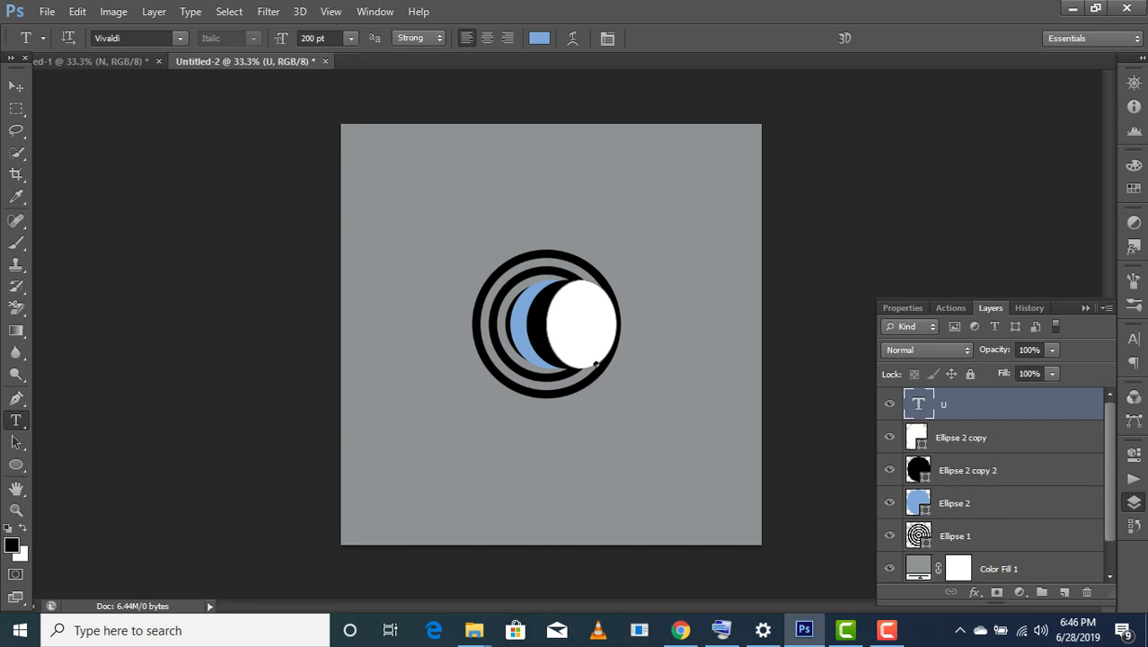
pyautogui.click(578, 316)
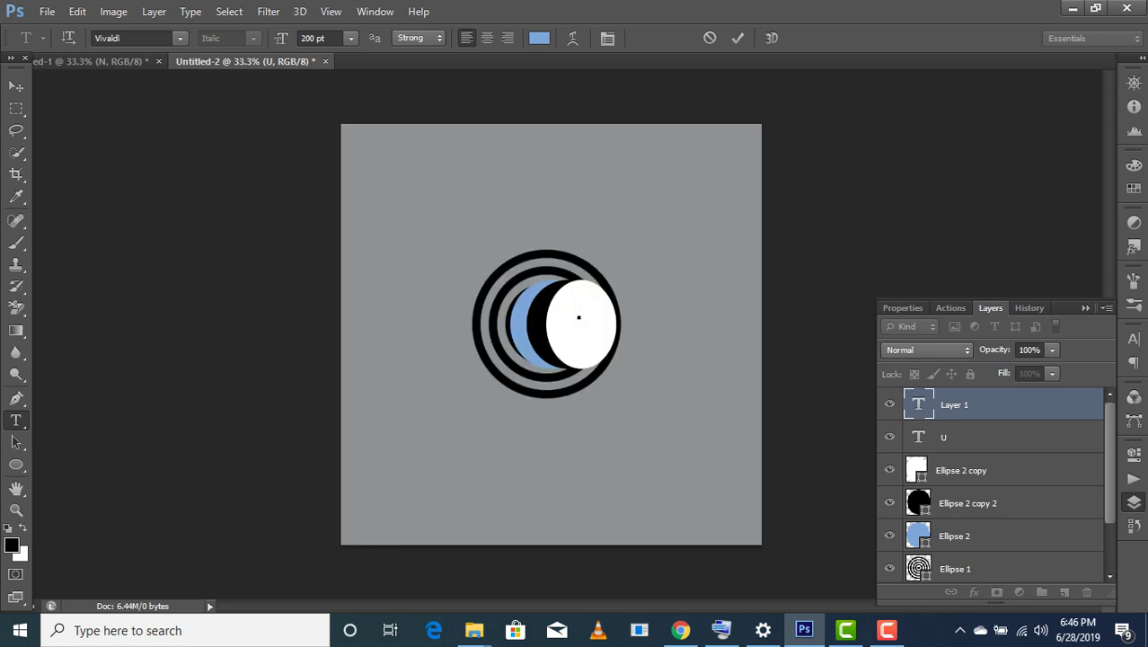
pyautogui.write('u')
pyautogui.moveTo(578, 317); pyautogui.dragTo(575, 334)
pyautogui.moveTo(575, 334)
pyautogui.mouseDown()
pyautogui.moveTo(565, 333)
pyautogui.moveTo(575, 332)
pyautogui.mouseUp()
pyautogui.click(572, 37)
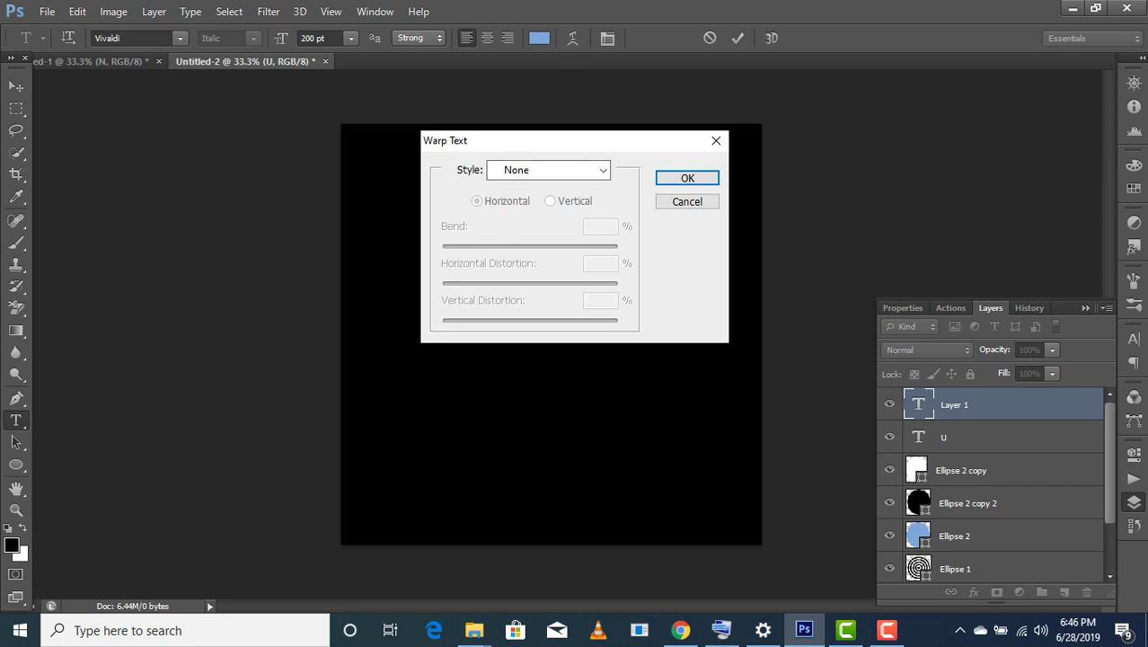
pyautogui.click(548, 170)
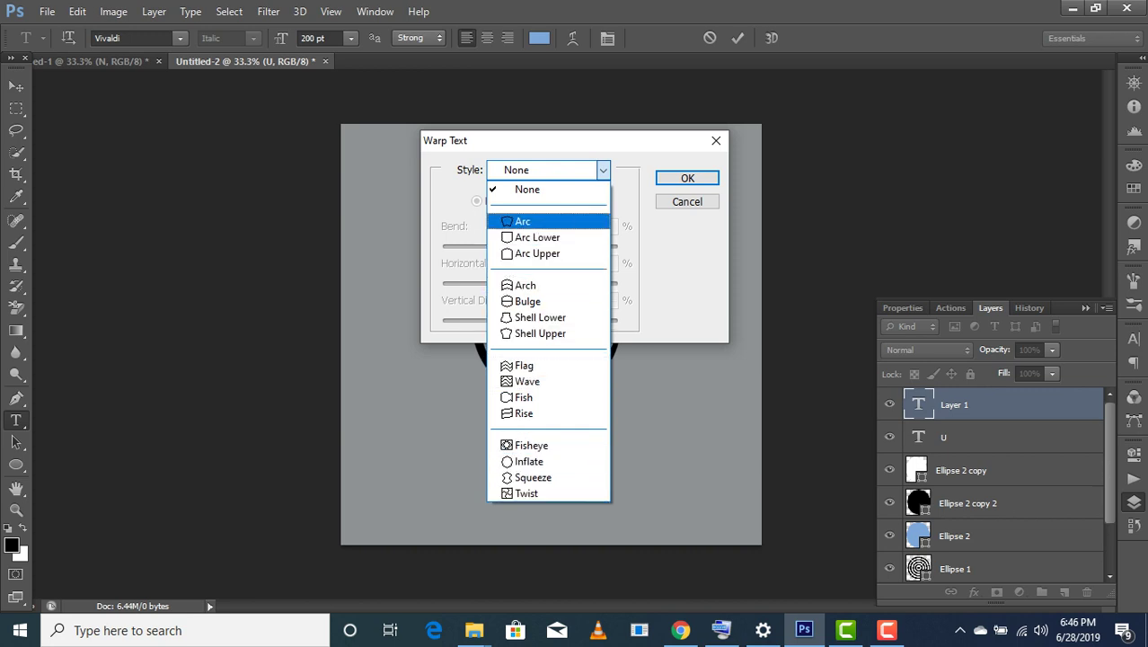
pyautogui.click(527, 189)
pyautogui.click(687, 201)
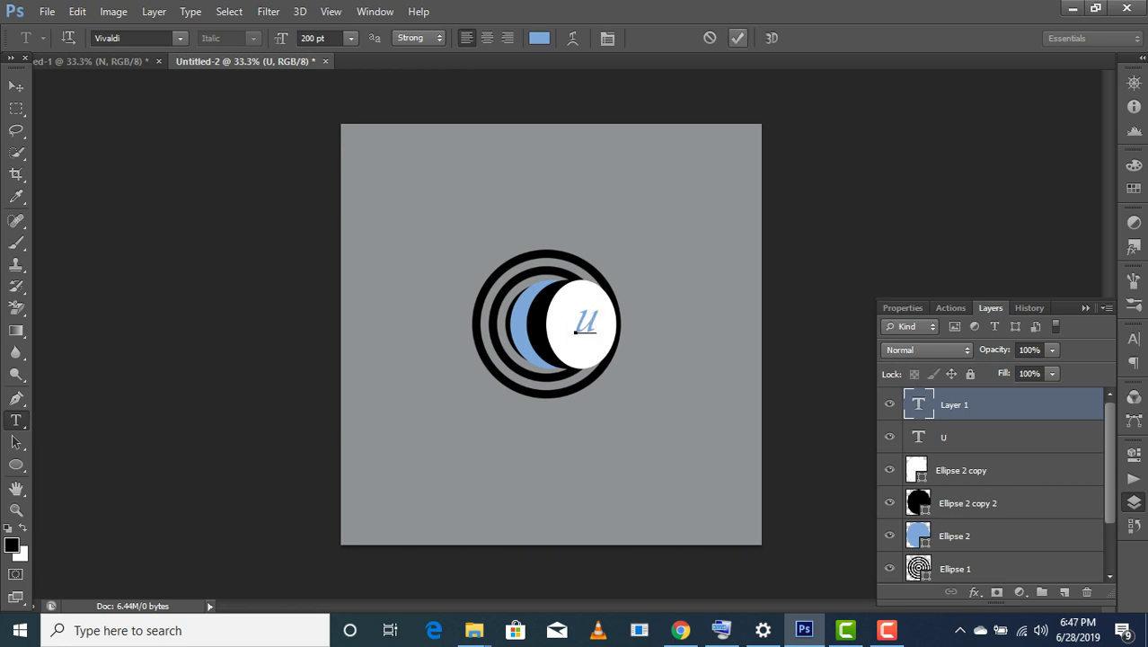
# Hide the older U text layer and convert the u text layer to 3D.
pyautogui.click(738, 38)
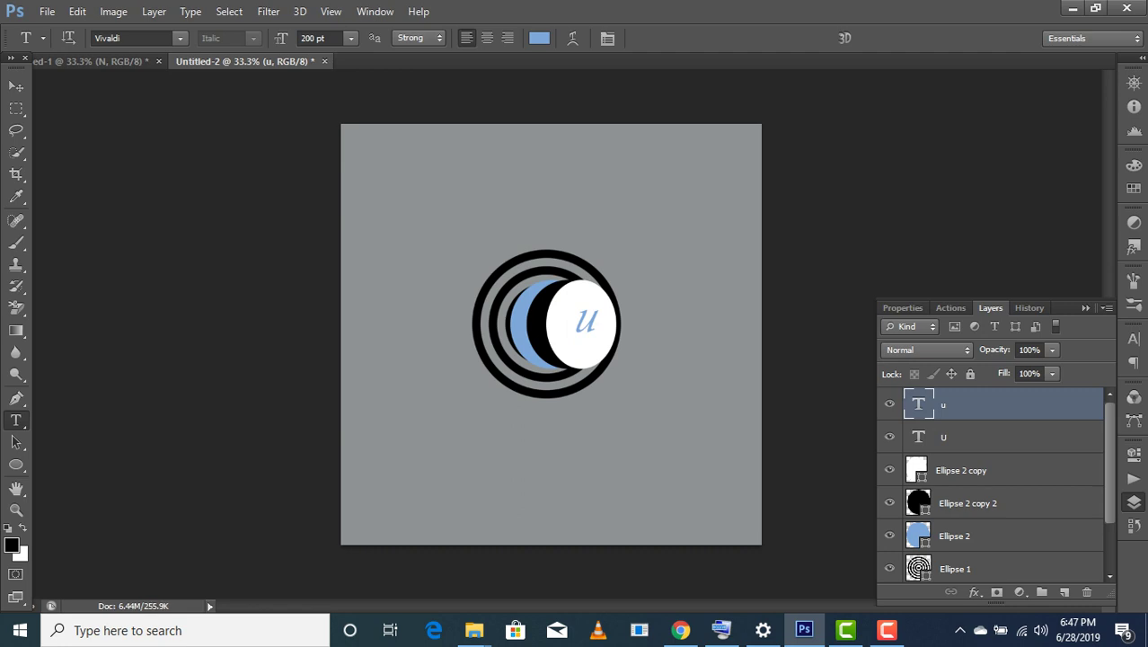
pyautogui.hotkey('alt', '[')
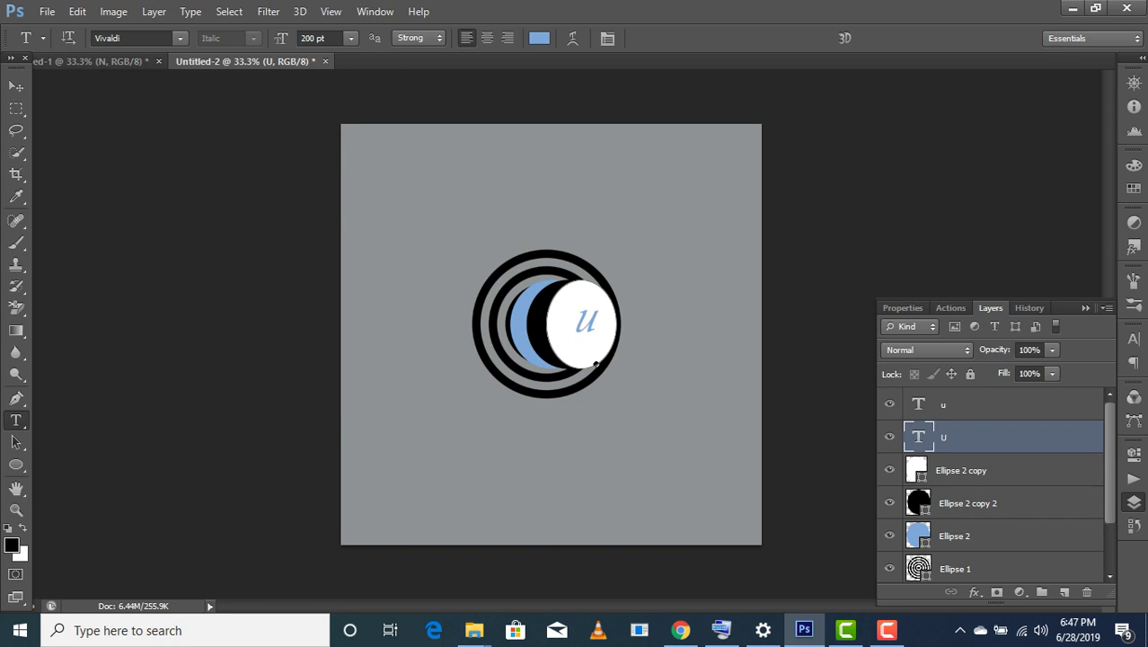
pyautogui.hotkey('alt', ']')
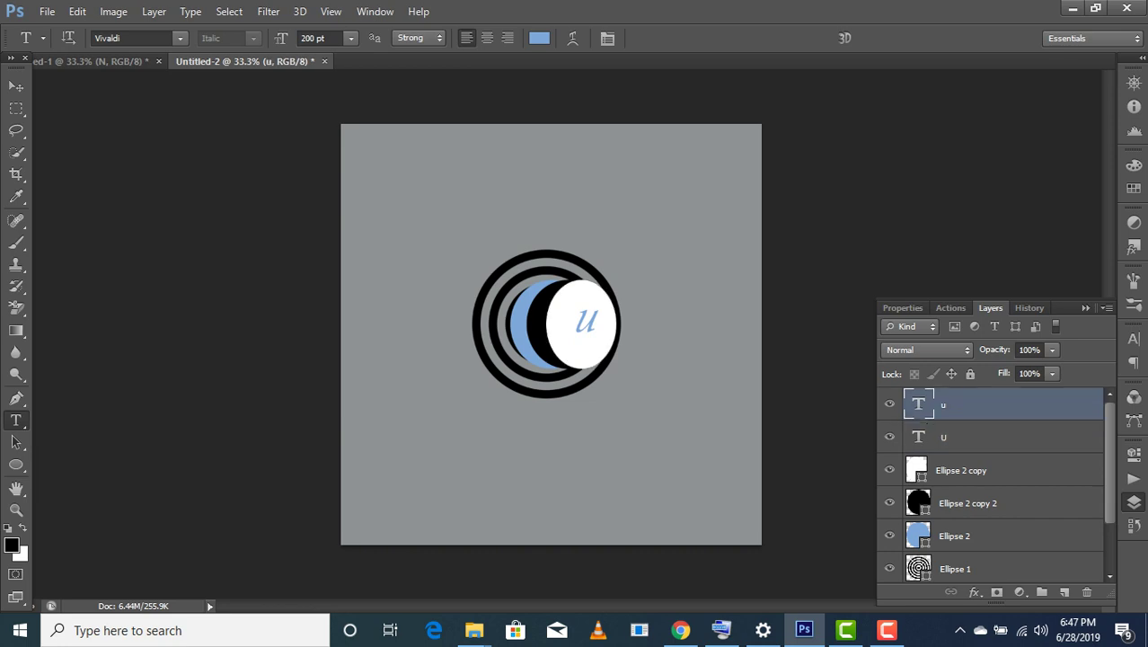
pyautogui.click(890, 436)
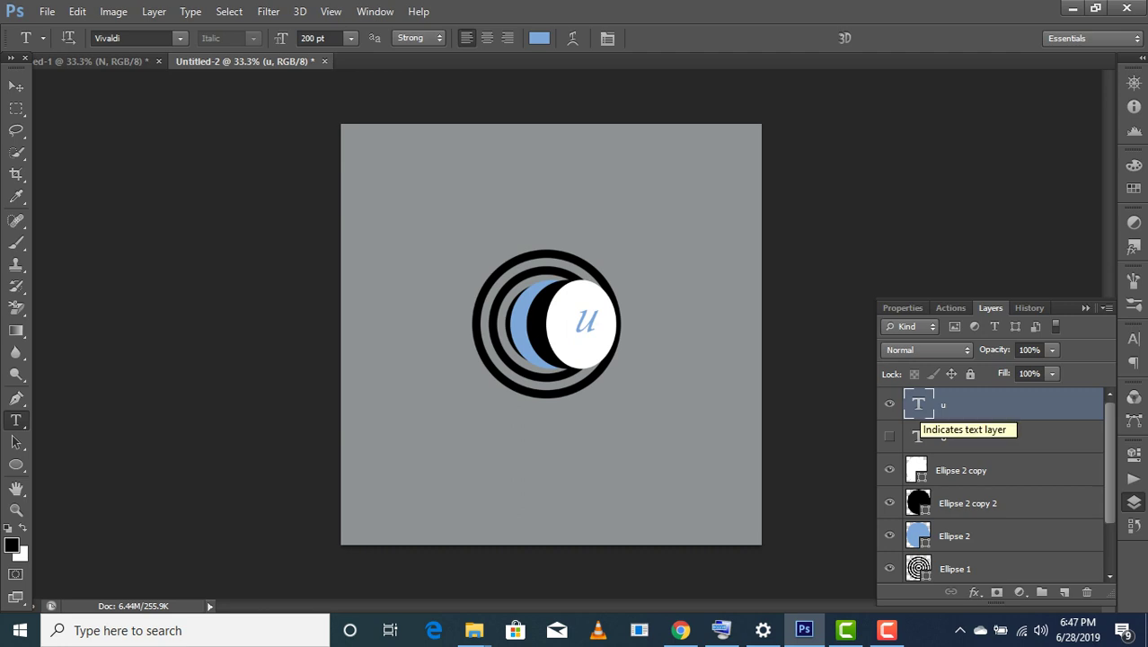
pyautogui.doubleClick(918, 405)
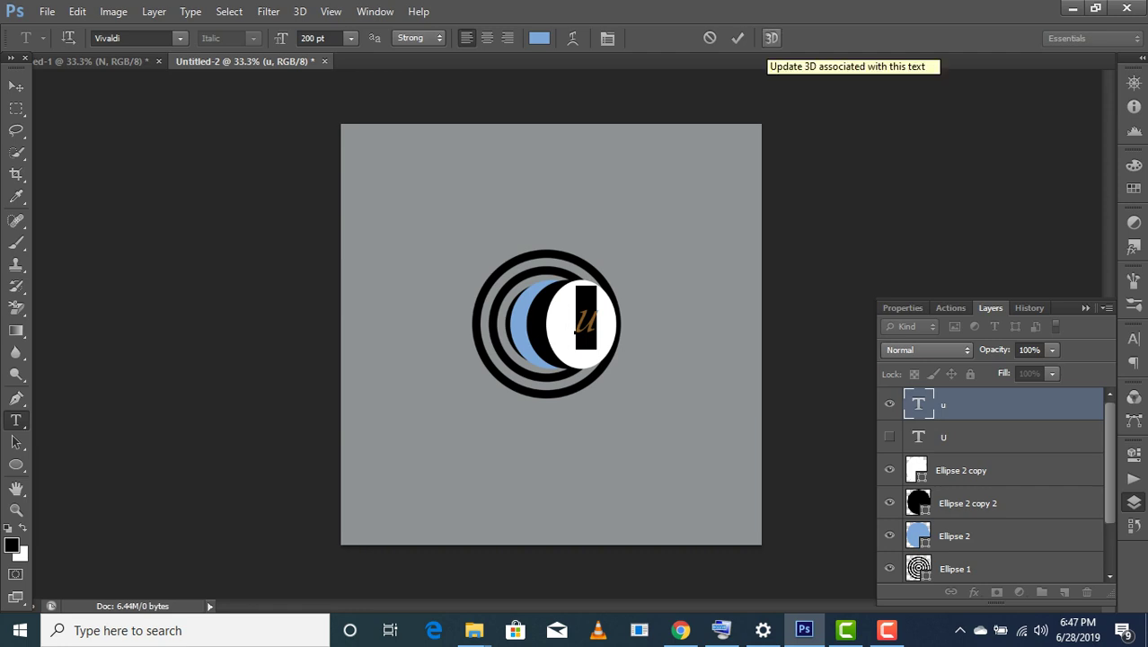
pyautogui.click(738, 38)
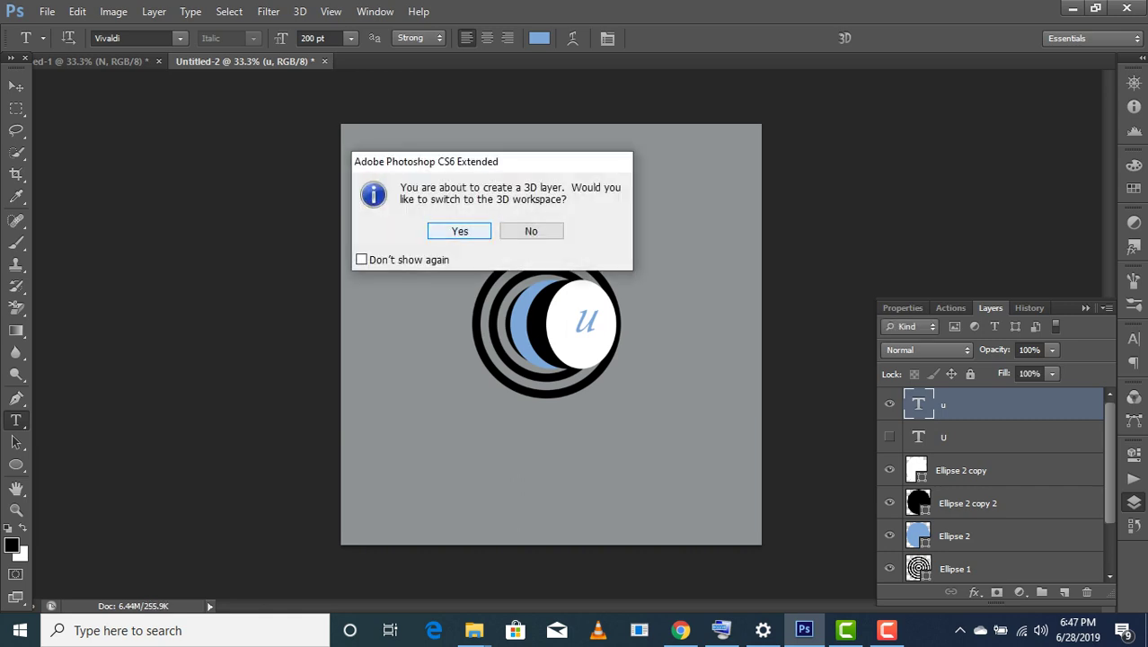
# Confirm Yes to move into the 3D workspace for the extruded u.
pyautogui.press('Return')
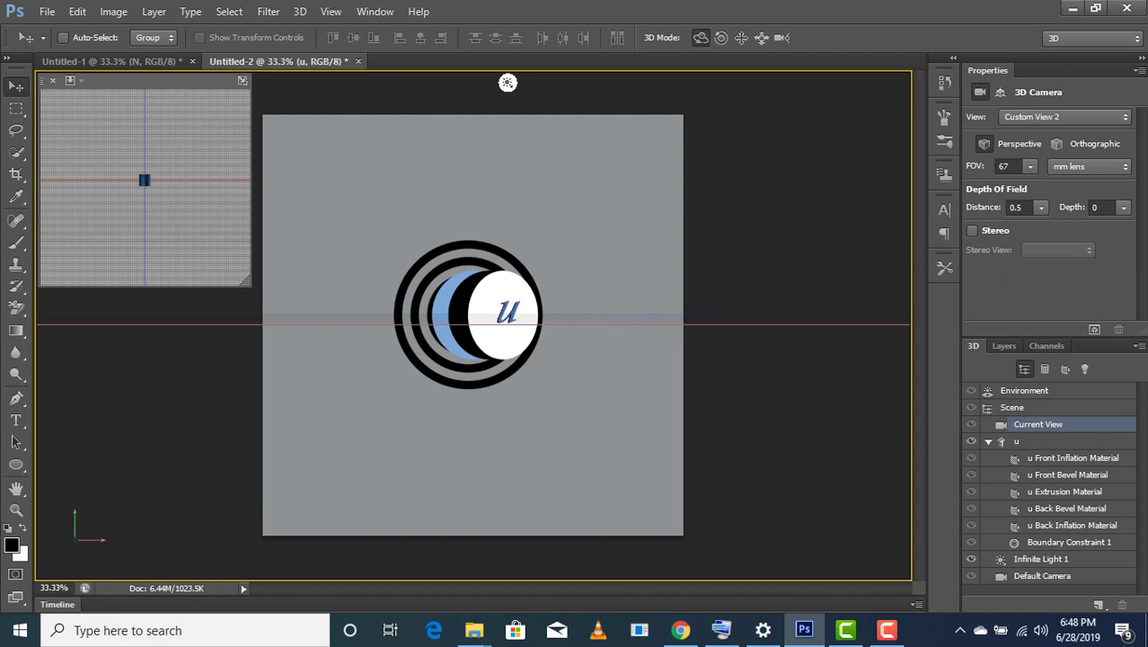
# Drag the Infinite Light leftward to darken the u's face, then show the Layers list.
pyautogui.moveTo(508, 83); pyautogui.dragTo(478, 82)
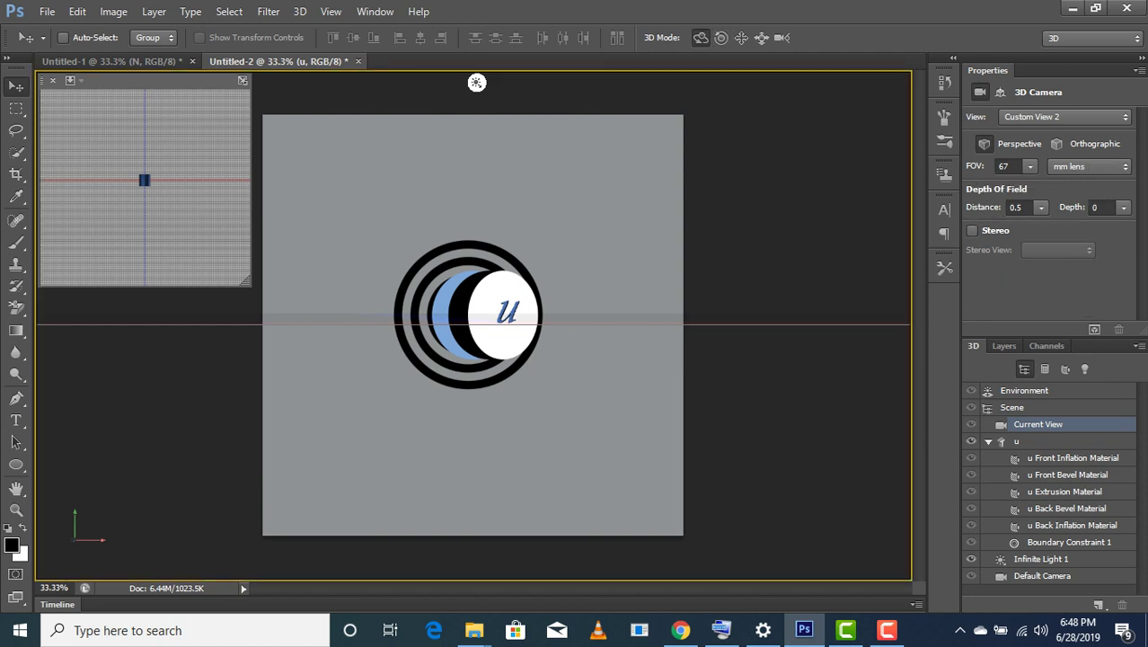
pyautogui.moveTo(477, 83); pyautogui.dragTo(470, 82)
pyautogui.click(1004, 346)
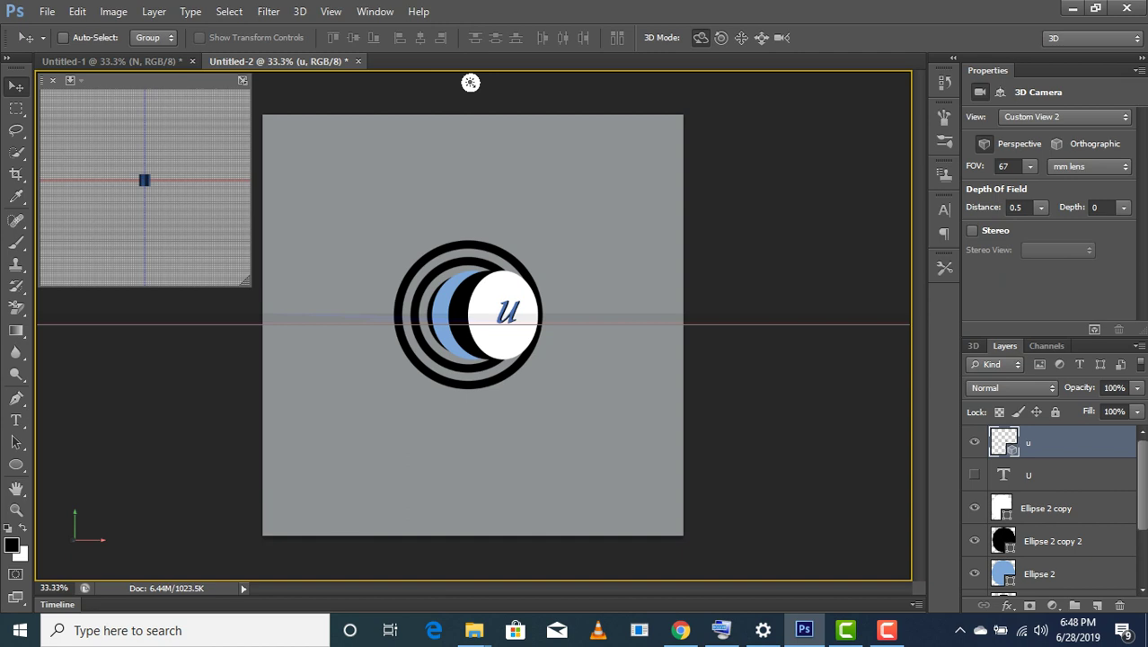
# Select the Ellipse 2 copy layer in the Layers panel.
pyautogui.click(1046, 508)
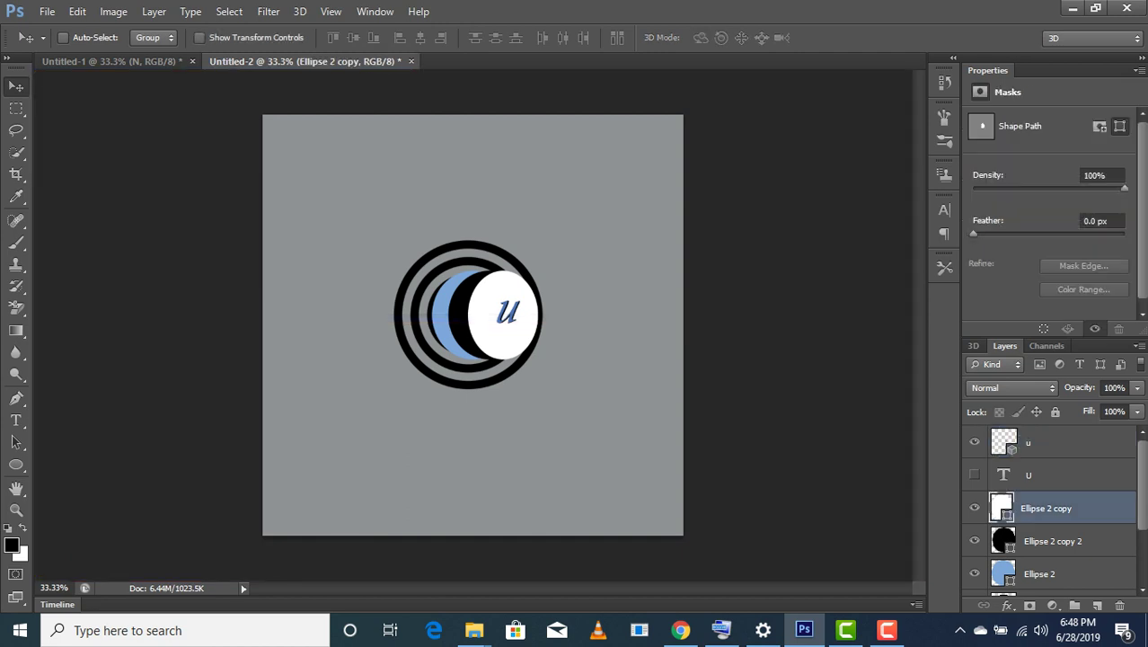